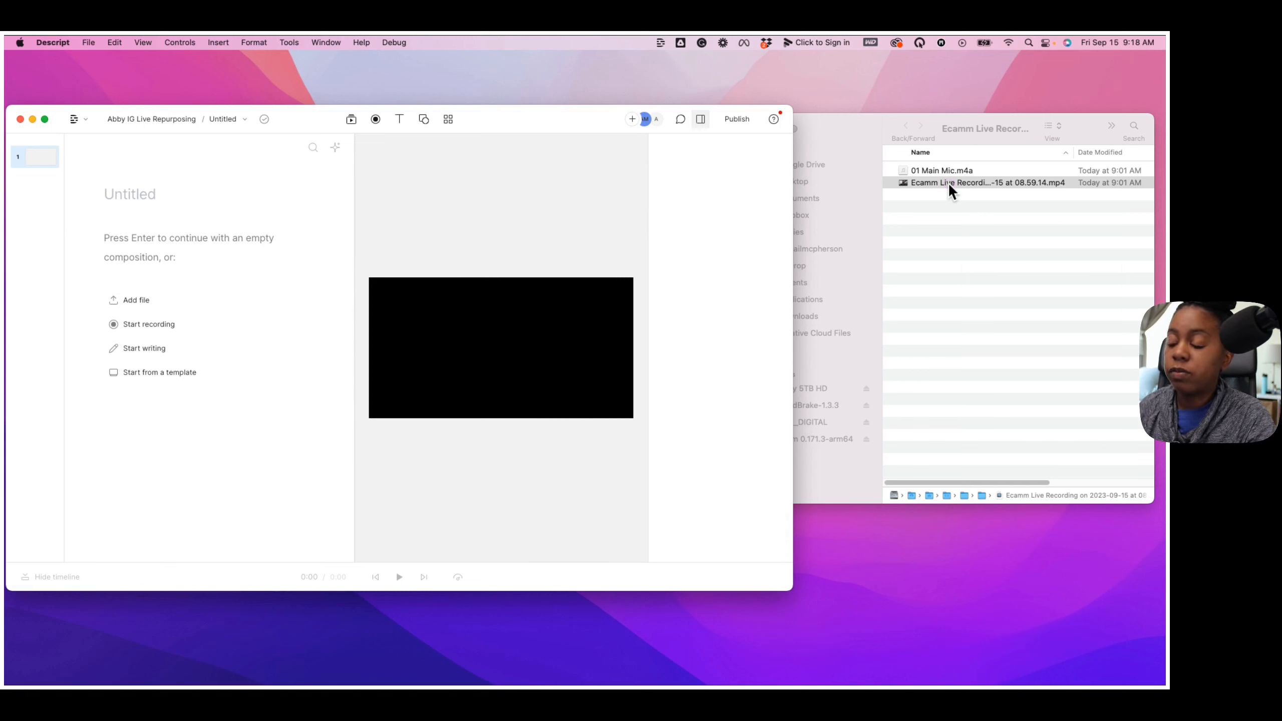
Step: Import the Ecamm Live recording mp4 into the empty composition and transcribe it in English
{"action": "left_click_drag", "start_coordinate": [948, 186], "coordinate": [273, 298]}
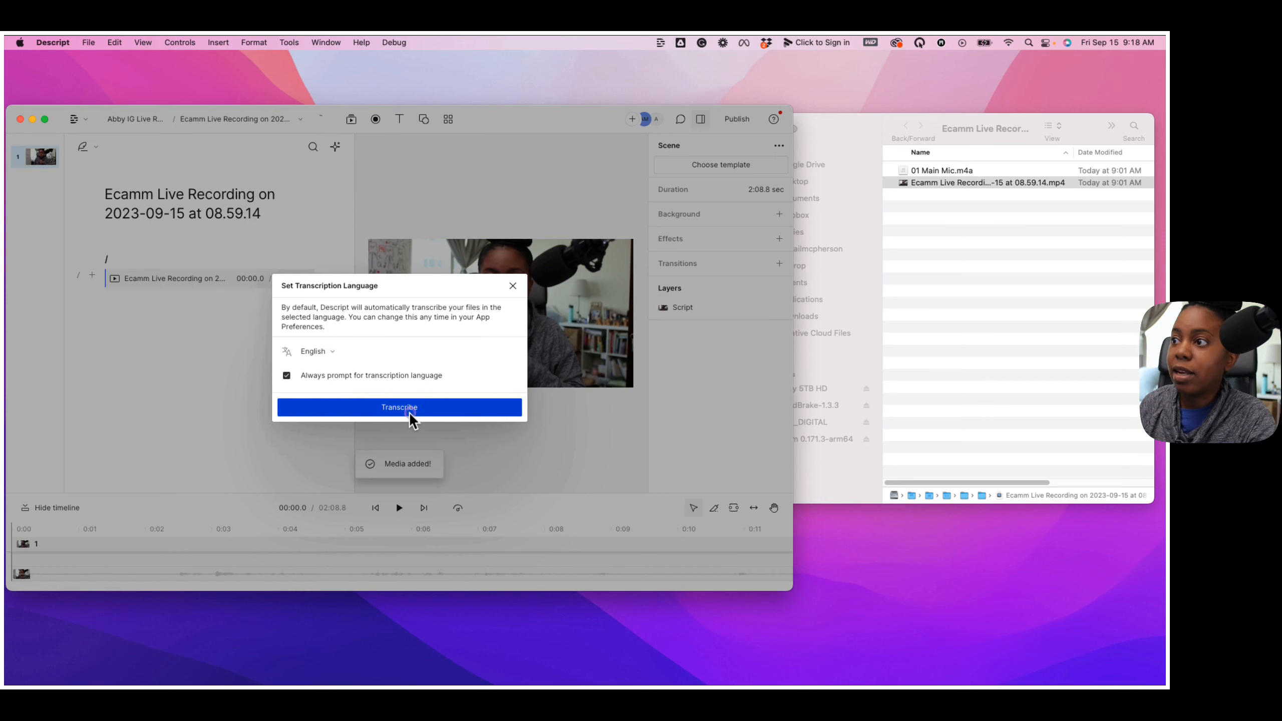
{"action": "left_click", "coordinate": [396, 407]}
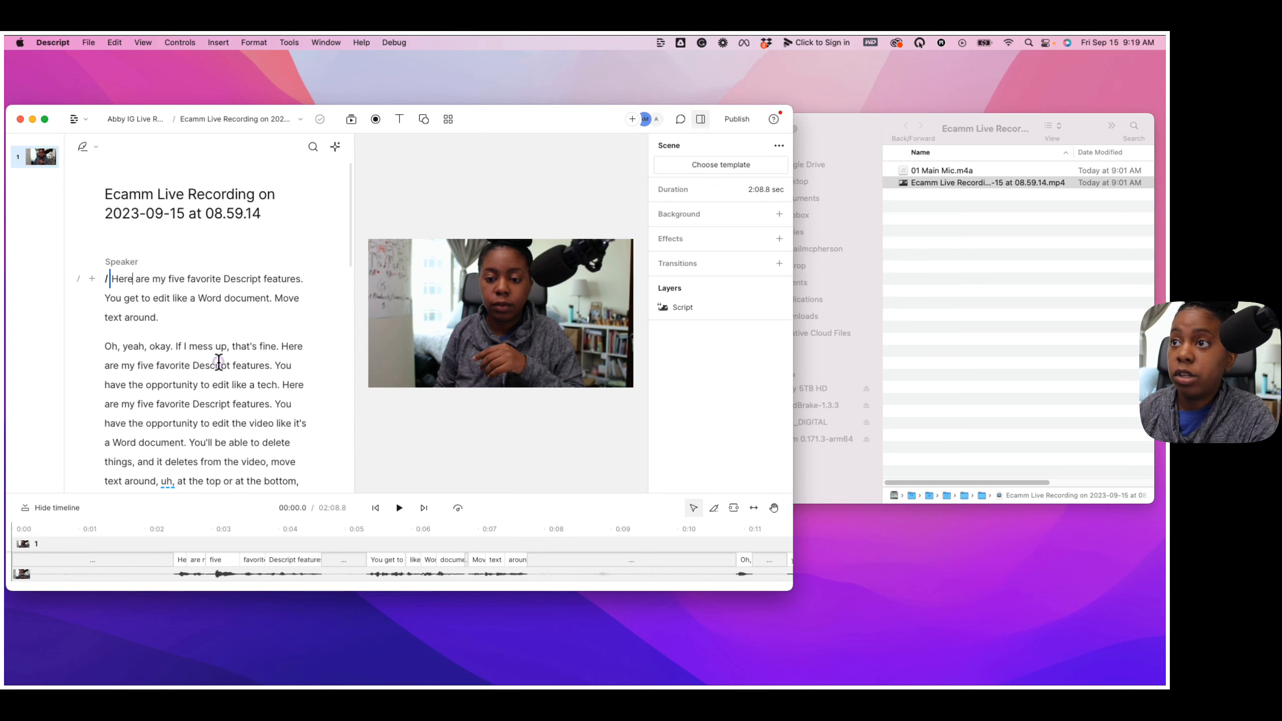
Step: Read through the transcript to examine the repeated takes of the introduction
{"action": "scroll", "coordinate": [212, 359], "scroll_direction": "down", "scroll_amount": 5}
{"action": "scroll", "coordinate": [218, 362], "scroll_direction": "down", "scroll_amount": 10}
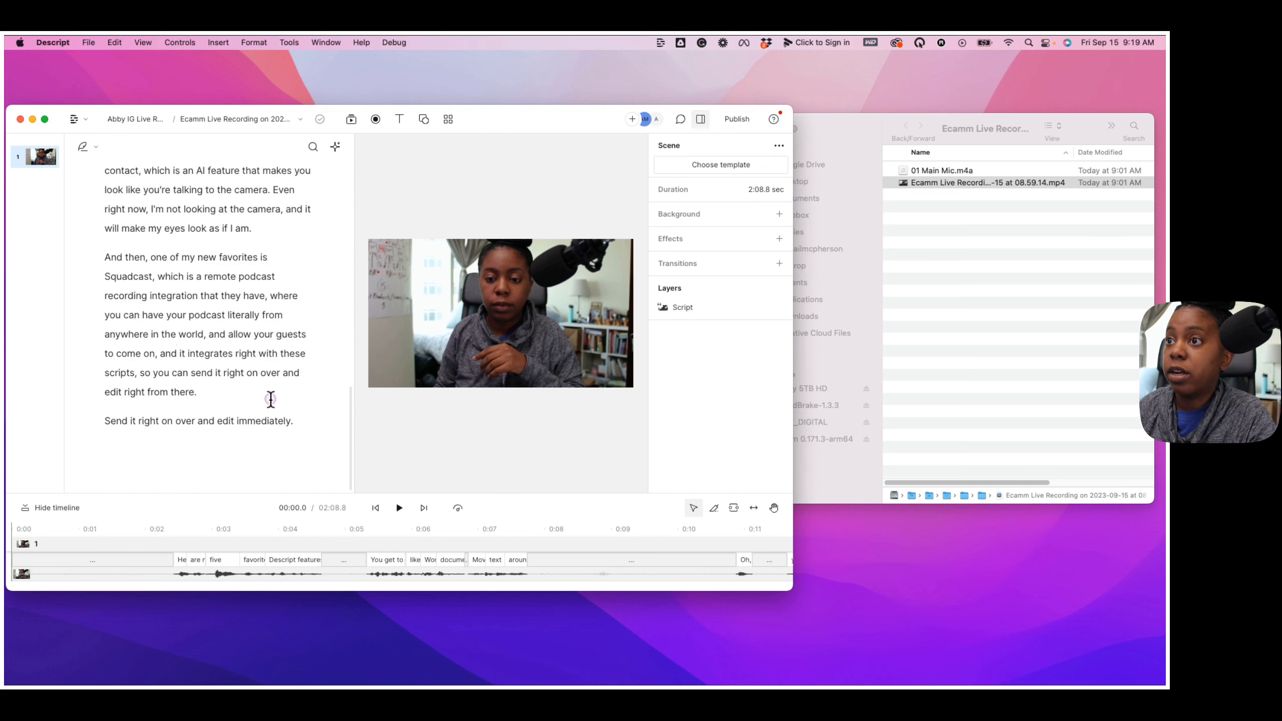
{"action": "scroll", "coordinate": [185, 325], "scroll_direction": "up", "scroll_amount": 1}
{"action": "scroll", "coordinate": [214, 326], "scroll_direction": "up", "scroll_amount": 15}
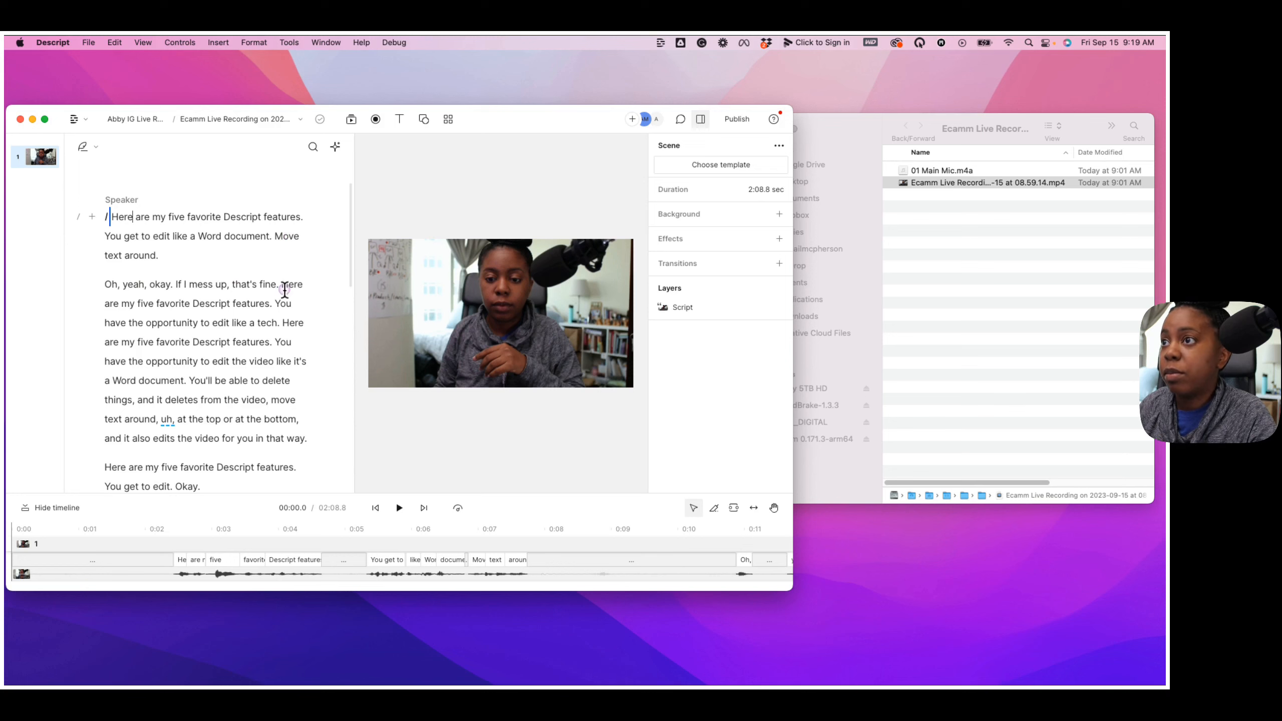
{"action": "scroll", "coordinate": [187, 399], "scroll_direction": "down", "scroll_amount": 1}
{"action": "scroll", "coordinate": [189, 404], "scroll_direction": "down", "scroll_amount": 5}
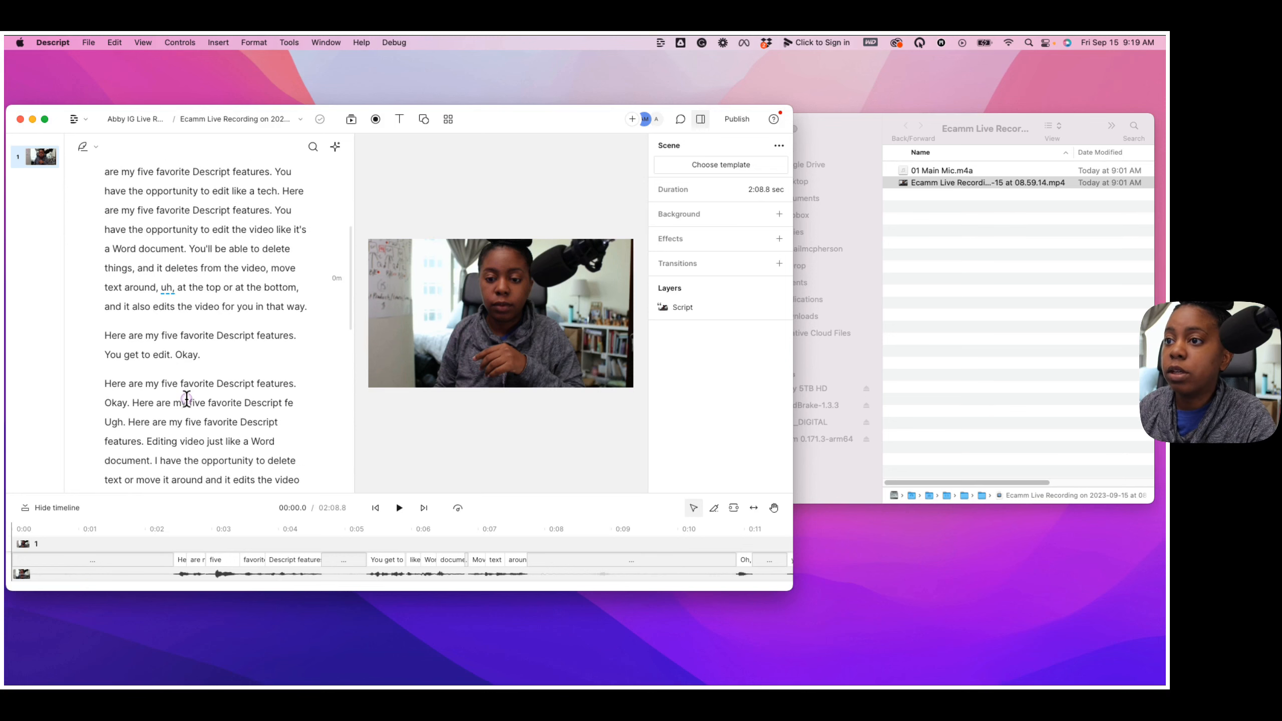
{"action": "scroll", "coordinate": [197, 429], "scroll_direction": "down", "scroll_amount": 4}
{"action": "scroll", "coordinate": [182, 394], "scroll_direction": "up", "scroll_amount": 5}
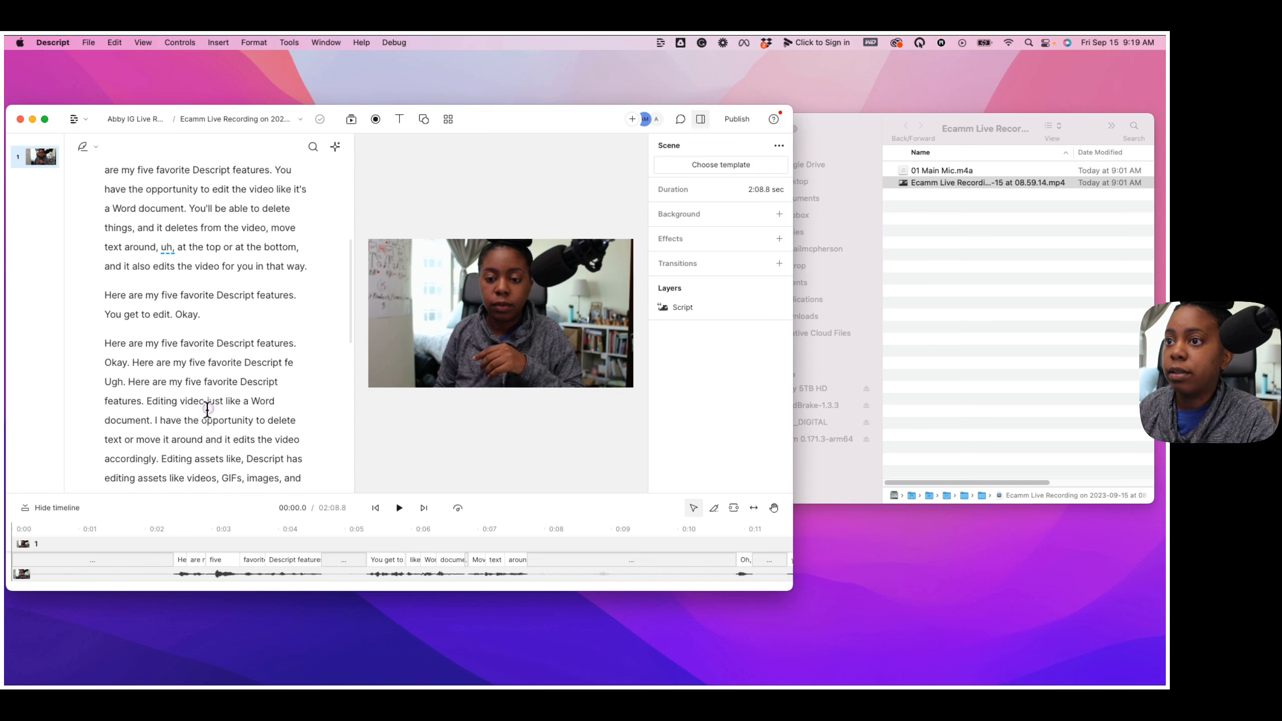
Step: Delete the repeated false starts from the beginning of the script through "Ugh."
{"action": "left_click", "coordinate": [125, 384]}
{"action": "left_click_drag", "start_coordinate": [125, 385], "coordinate": [99, 177]}
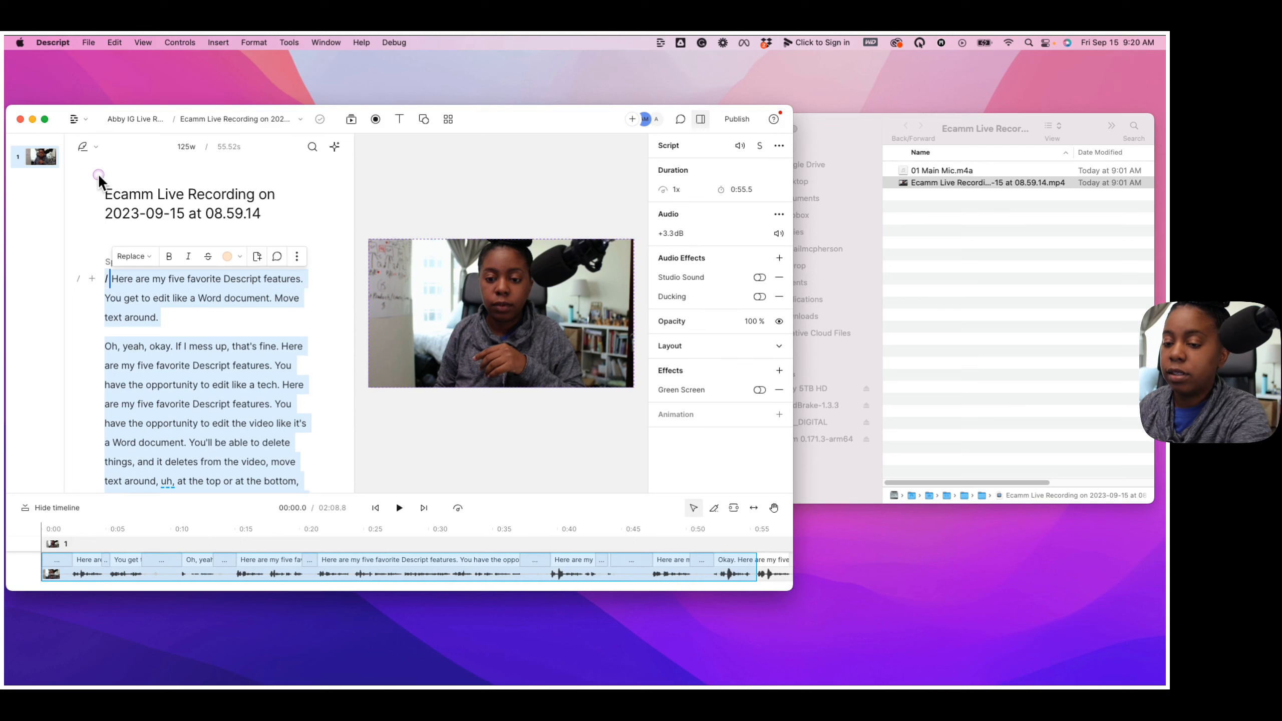
{"action": "key", "text": "BackSpace"}
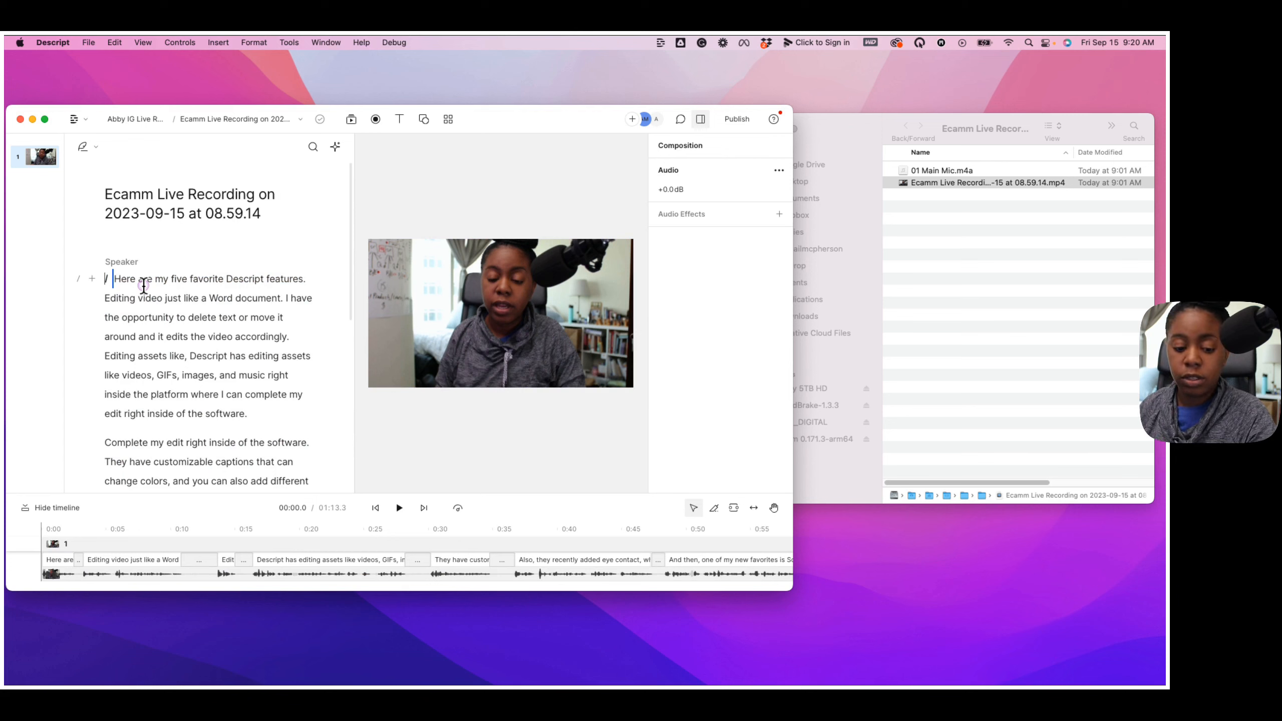
{"action": "key", "text": "super+z"}
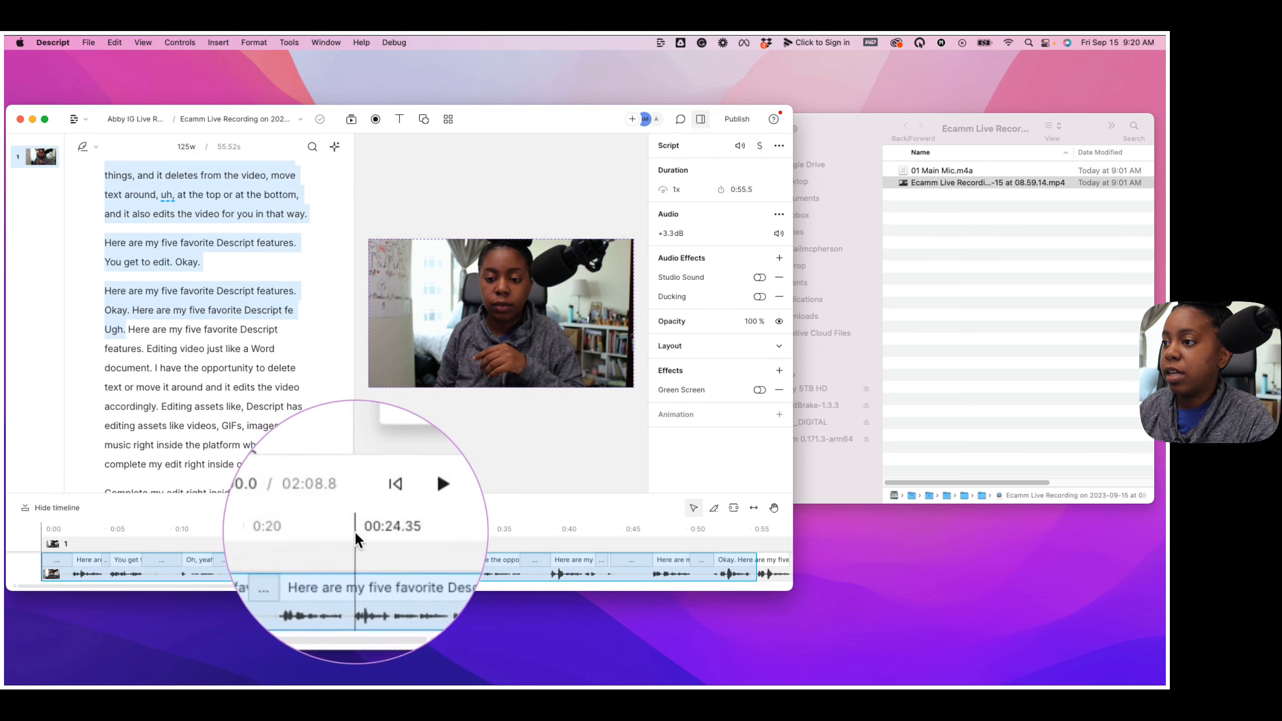
{"action": "left_click", "coordinate": [226, 407]}
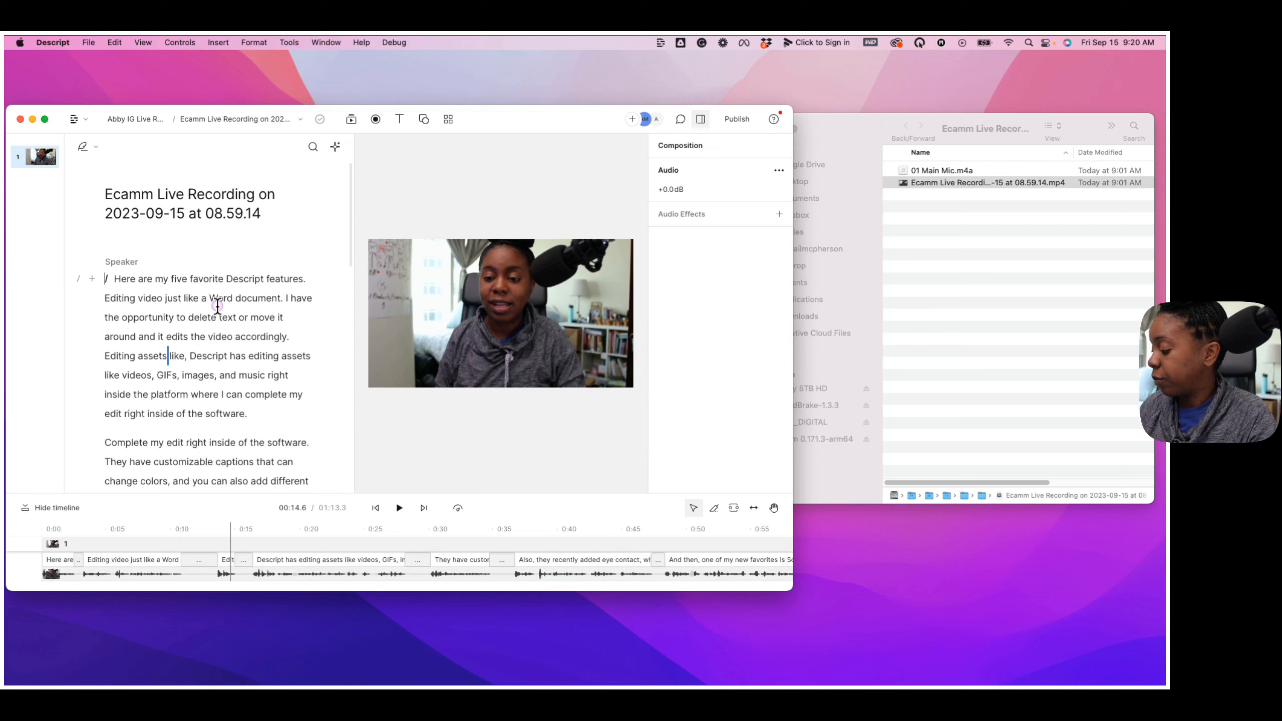
Step: Play the opening sentence from "Here are my five favorite Descript features" and pause playback
{"action": "scroll", "coordinate": [236, 364], "scroll_direction": "down", "scroll_amount": 6}
{"action": "scroll", "coordinate": [226, 390], "scroll_direction": "down", "scroll_amount": 1}
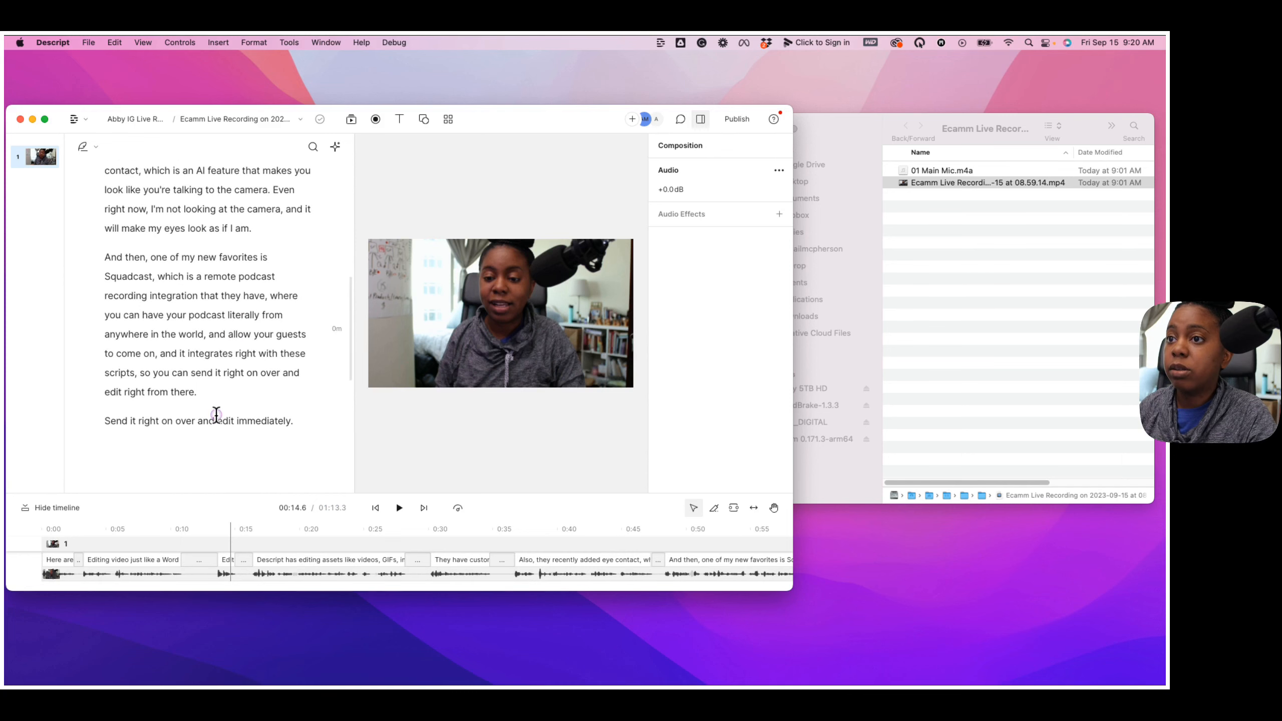
{"action": "scroll", "coordinate": [189, 322], "scroll_direction": "up", "scroll_amount": 7}
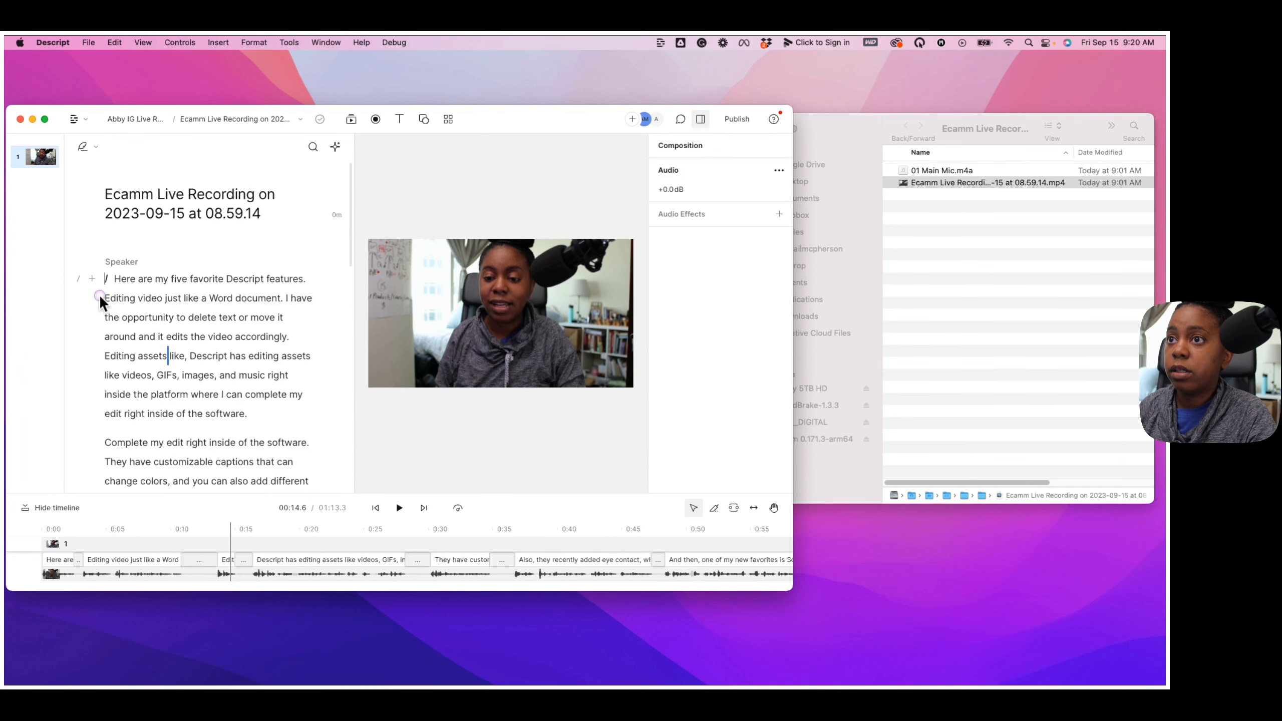
{"action": "left_click", "coordinate": [116, 279]}
{"action": "key", "text": "space"}
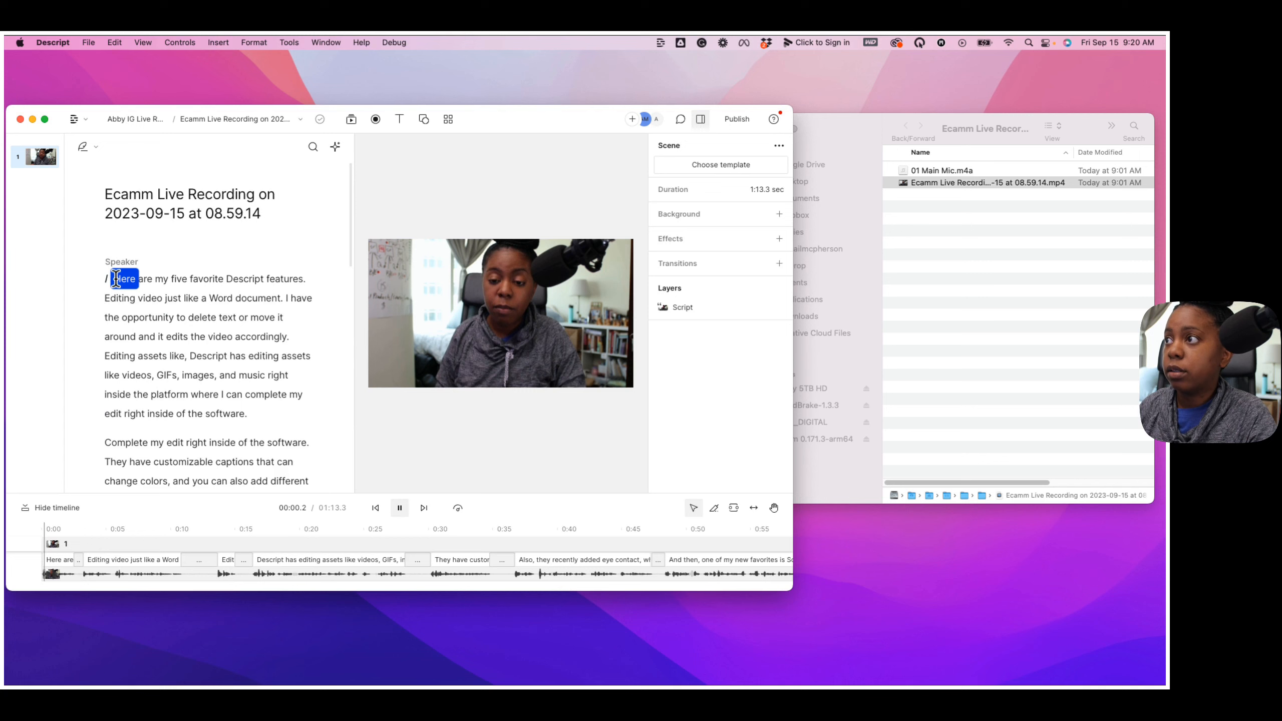
{"action": "key", "text": "space"}
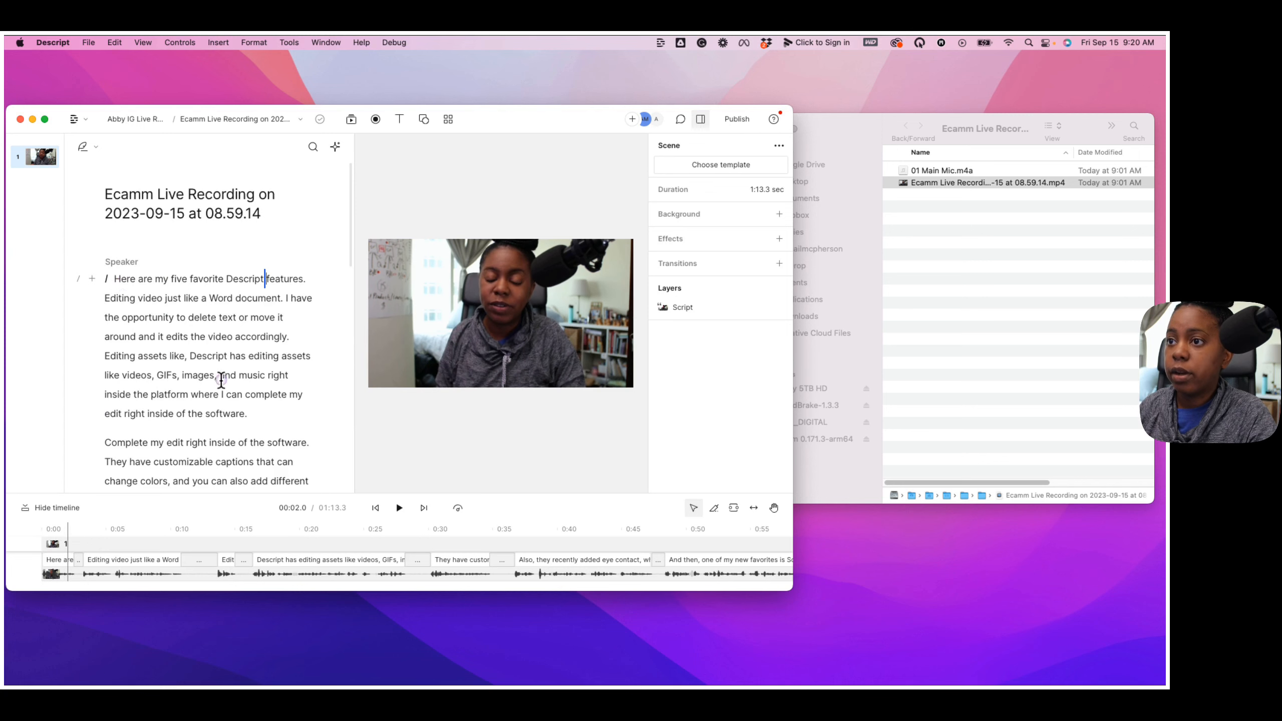
Step: Play the closing sentence from "Send it right on over" and pause playback
{"action": "scroll", "coordinate": [221, 380], "scroll_direction": "down", "scroll_amount": 10}
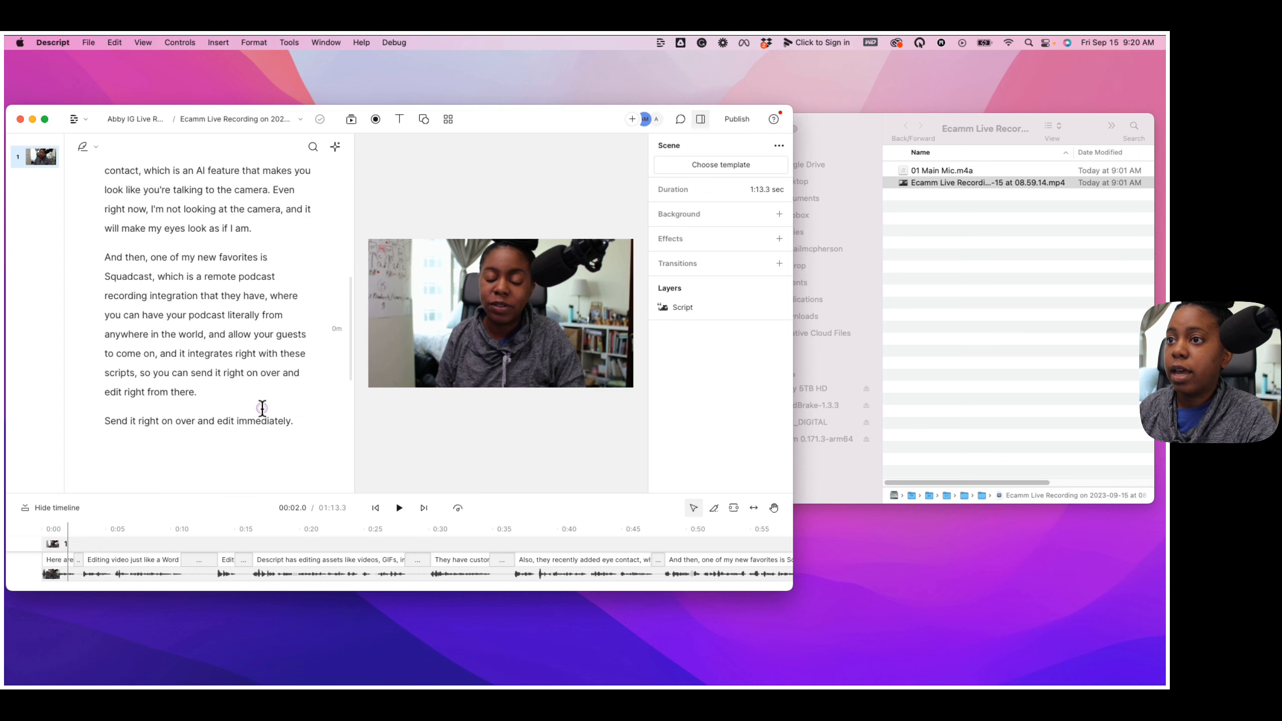
{"action": "left_click", "coordinate": [104, 423]}
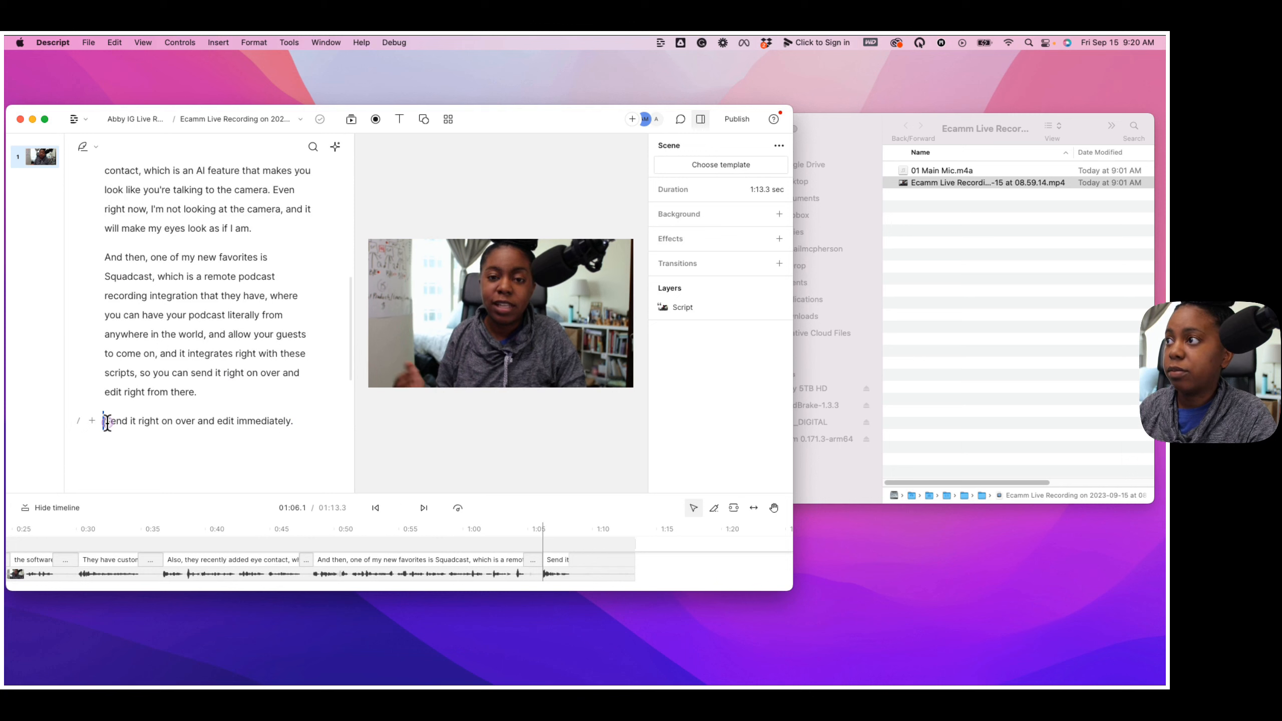
{"action": "key", "text": "space"}
{"action": "key", "text": "space"}
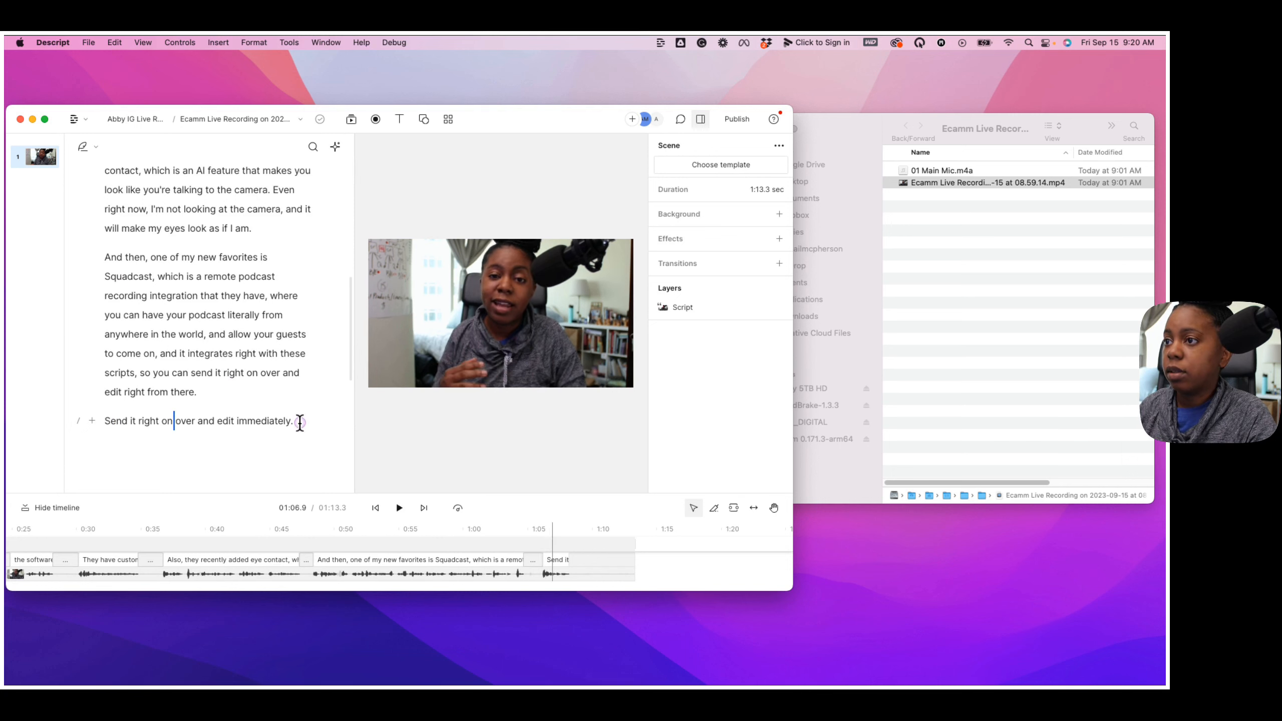
Step: Try copying "Send it right on over and edit immediately." to its own paragraph at the start of the script, and undo the edit
{"action": "left_click_drag", "start_coordinate": [300, 423], "coordinate": [107, 421]}
{"action": "key", "text": "super+c"}
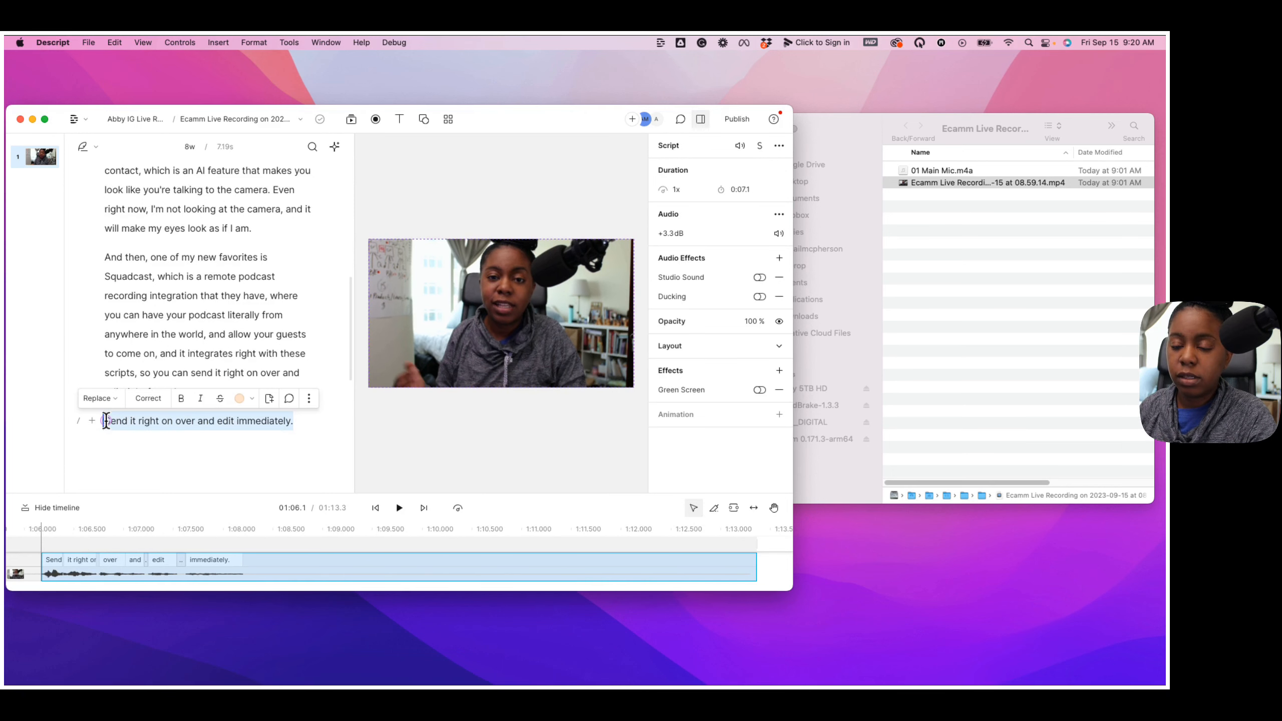
{"action": "scroll", "coordinate": [146, 322], "scroll_direction": "up", "scroll_amount": 15}
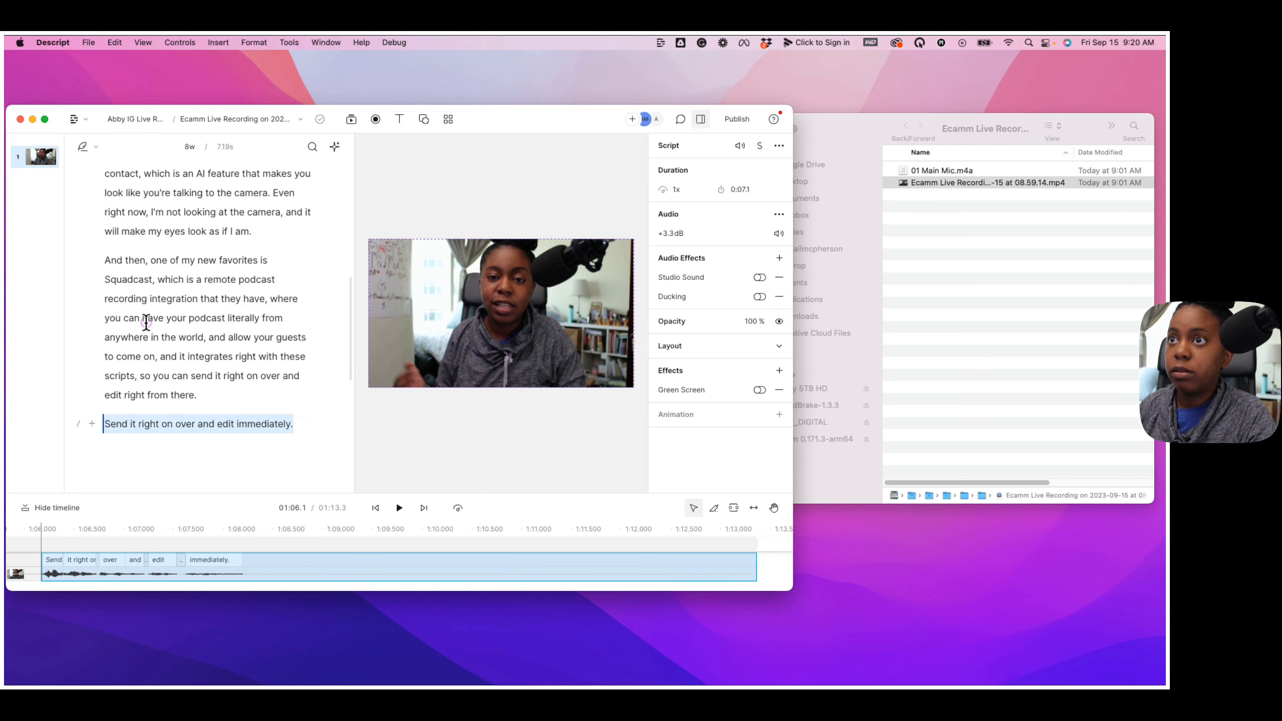
{"action": "left_click", "coordinate": [114, 279]}
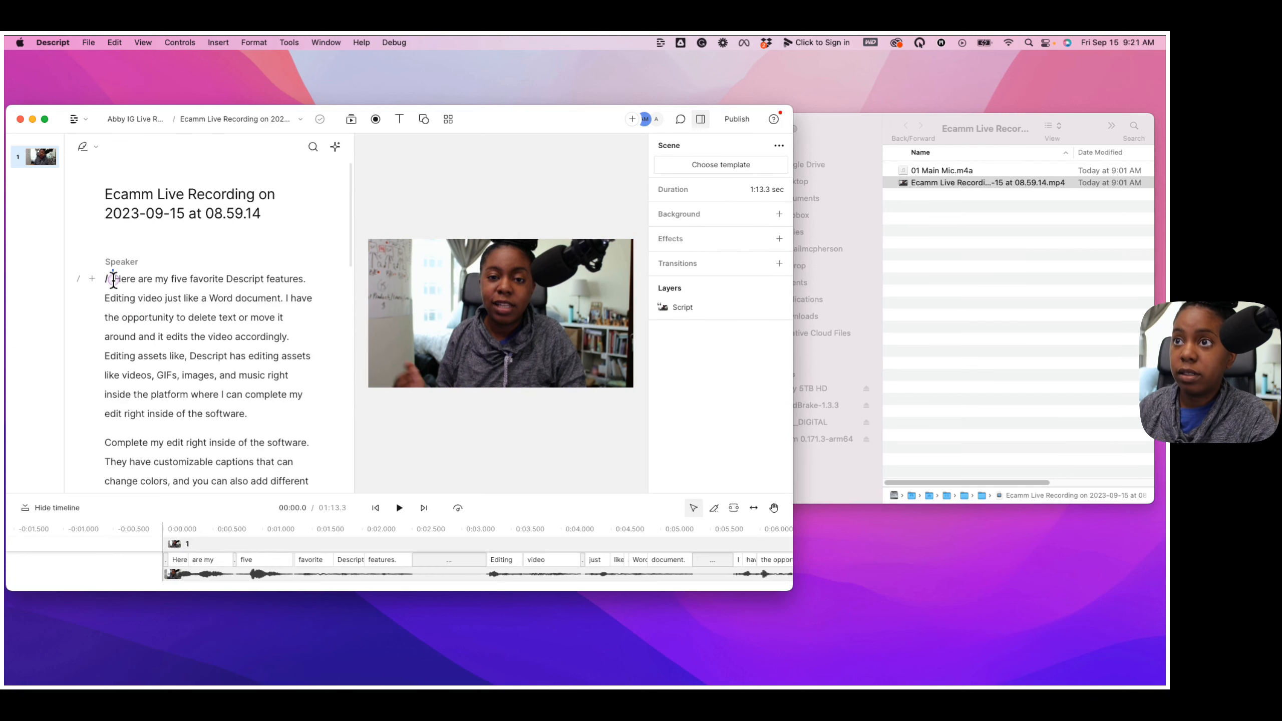
{"action": "key", "text": "Return"}
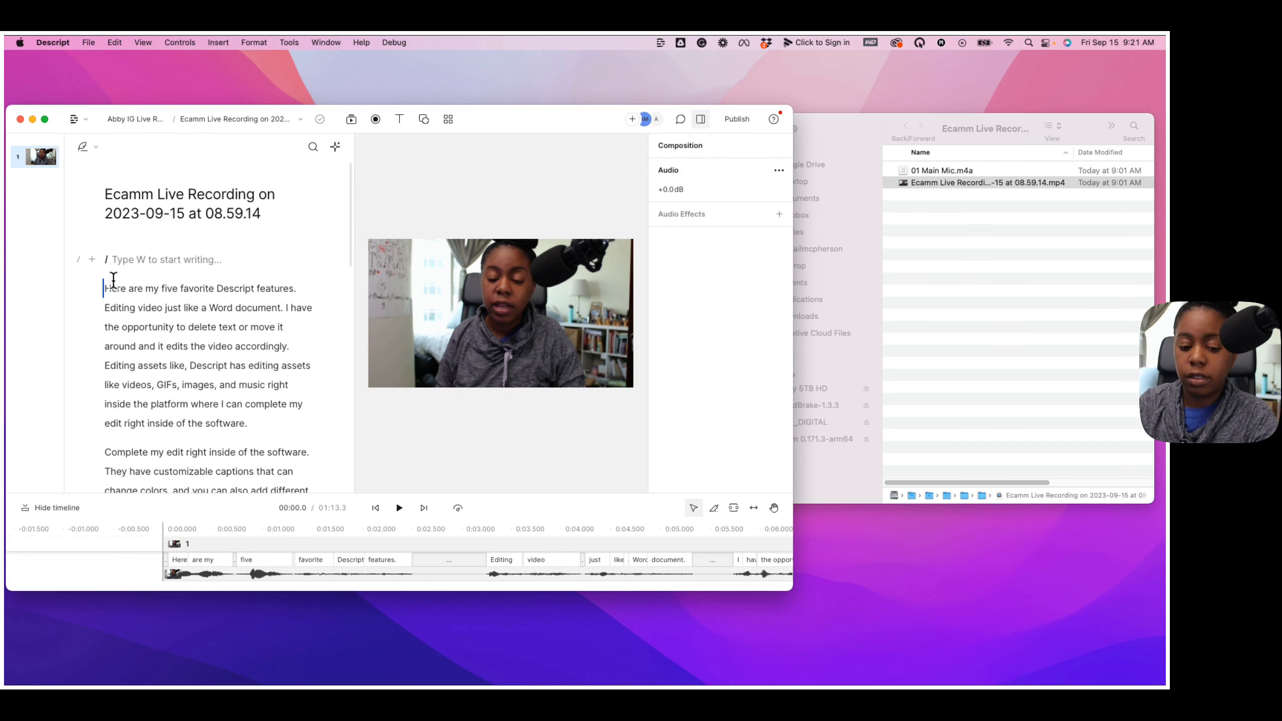
{"action": "key", "text": "super+v"}
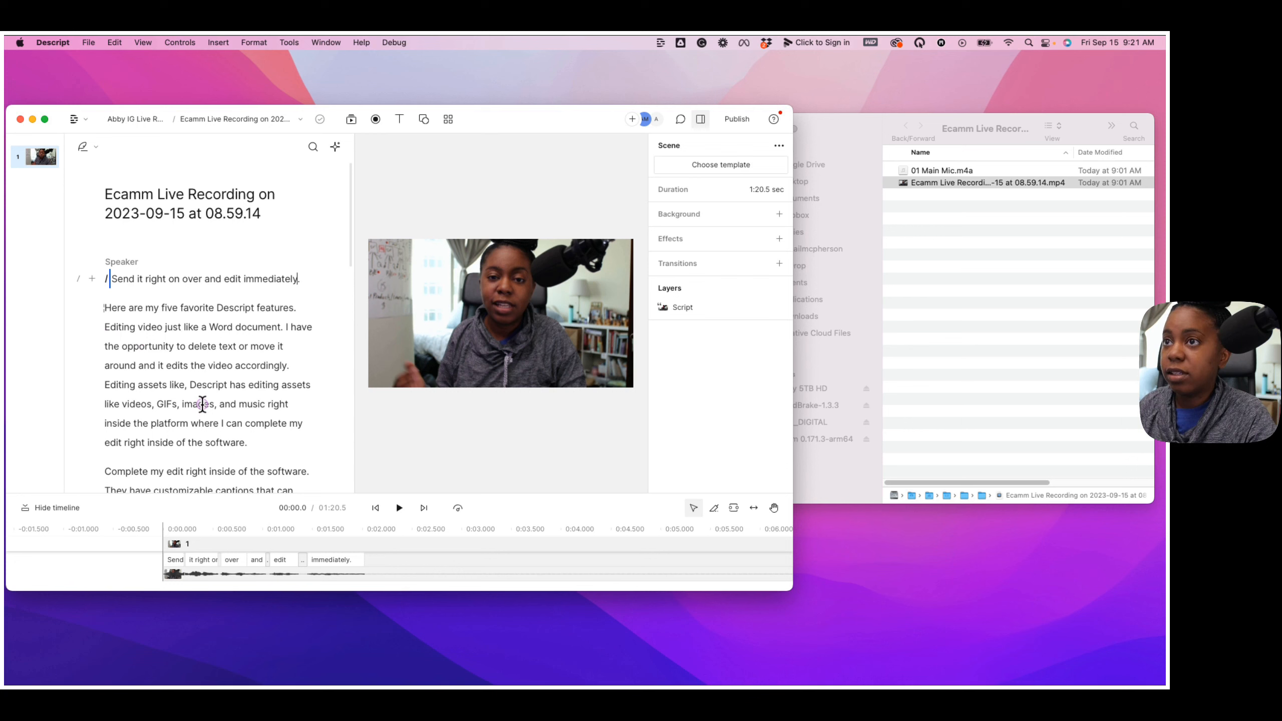
{"action": "key", "text": "super+z"}
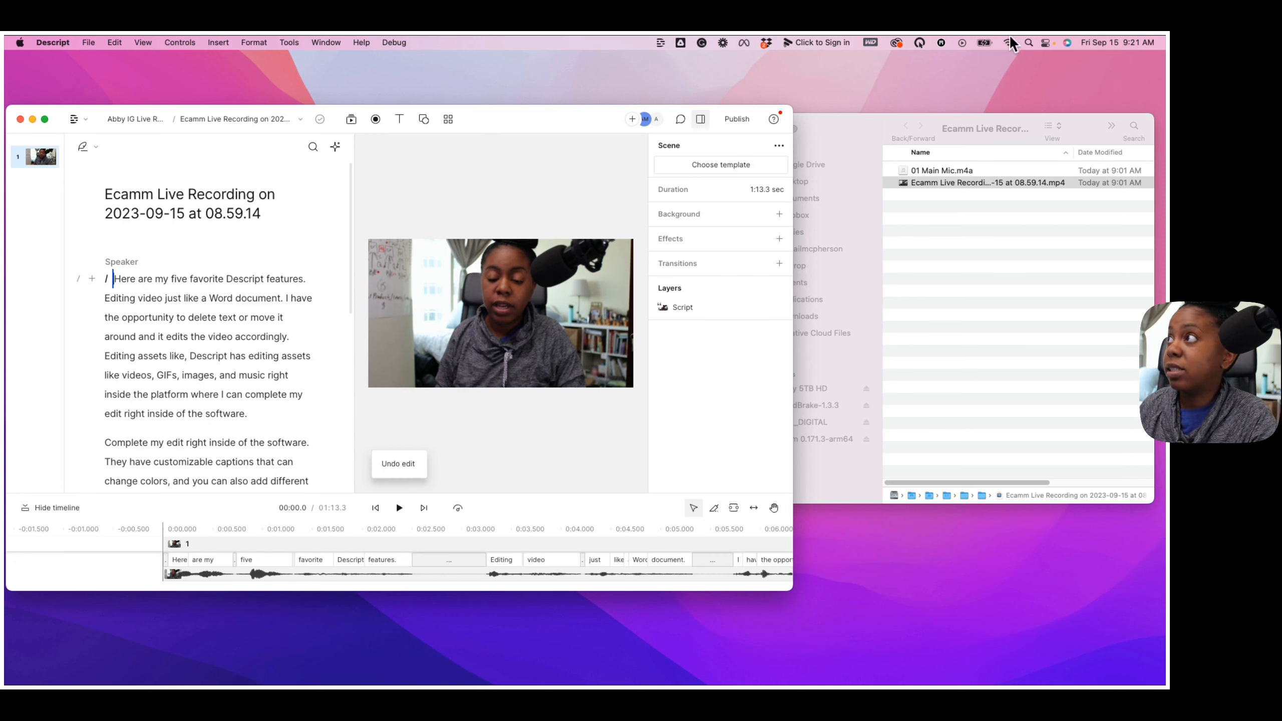
Step: Turn Pro Mouse on
{"action": "left_click", "coordinate": [920, 42]}
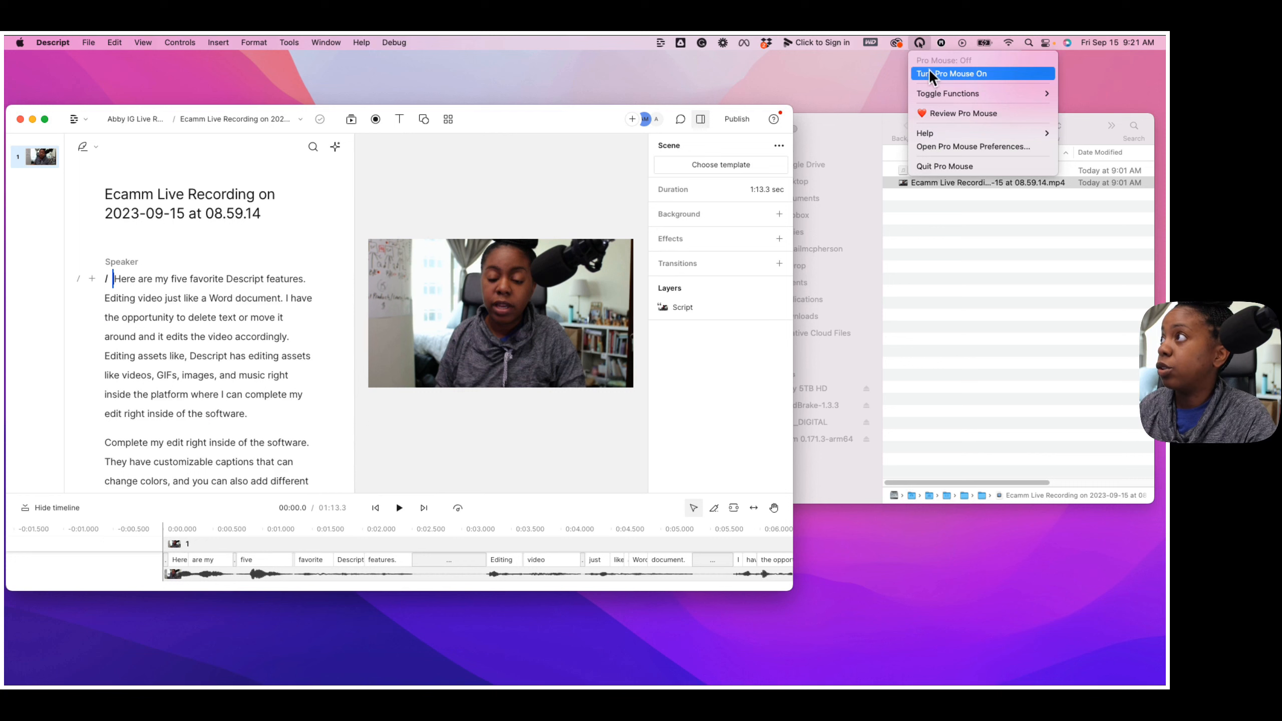
{"action": "left_click", "coordinate": [930, 74]}
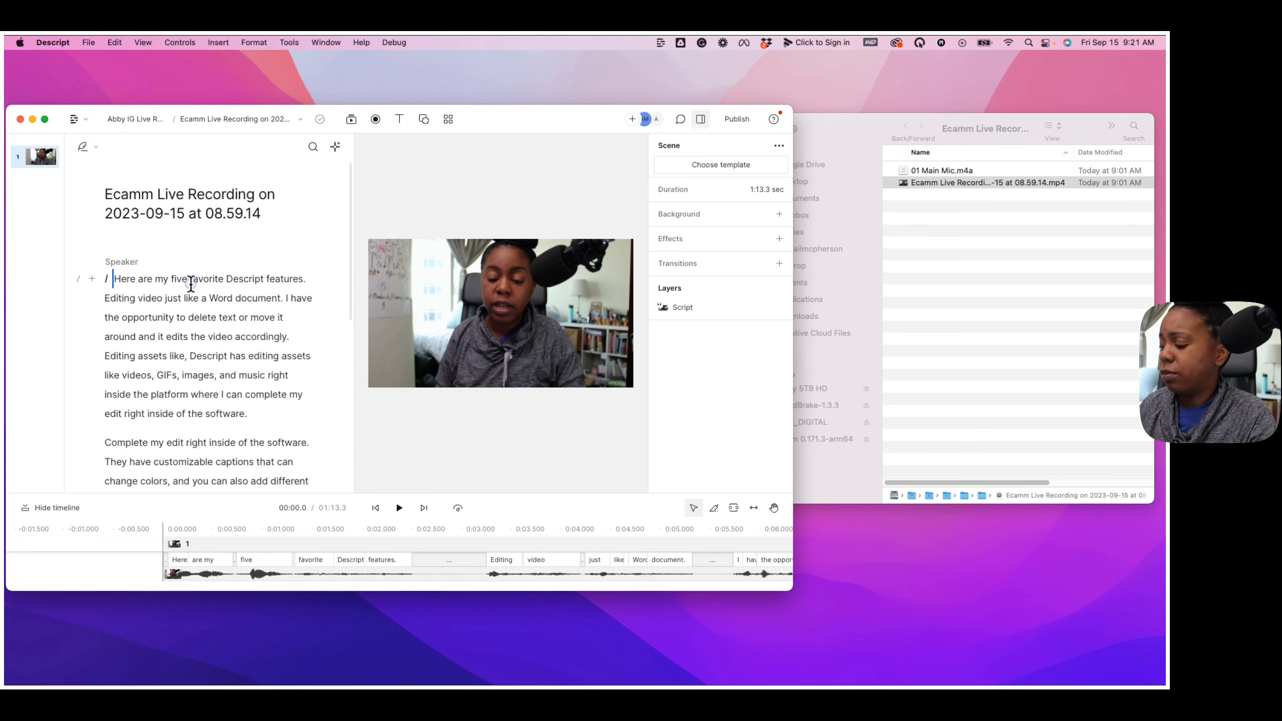
Step: Shorten all word gaps of 0.4 seconds or more in the script to 0.04 seconds, and close the gap search
{"action": "scroll", "coordinate": [178, 301], "scroll_direction": "down", "scroll_amount": 15}
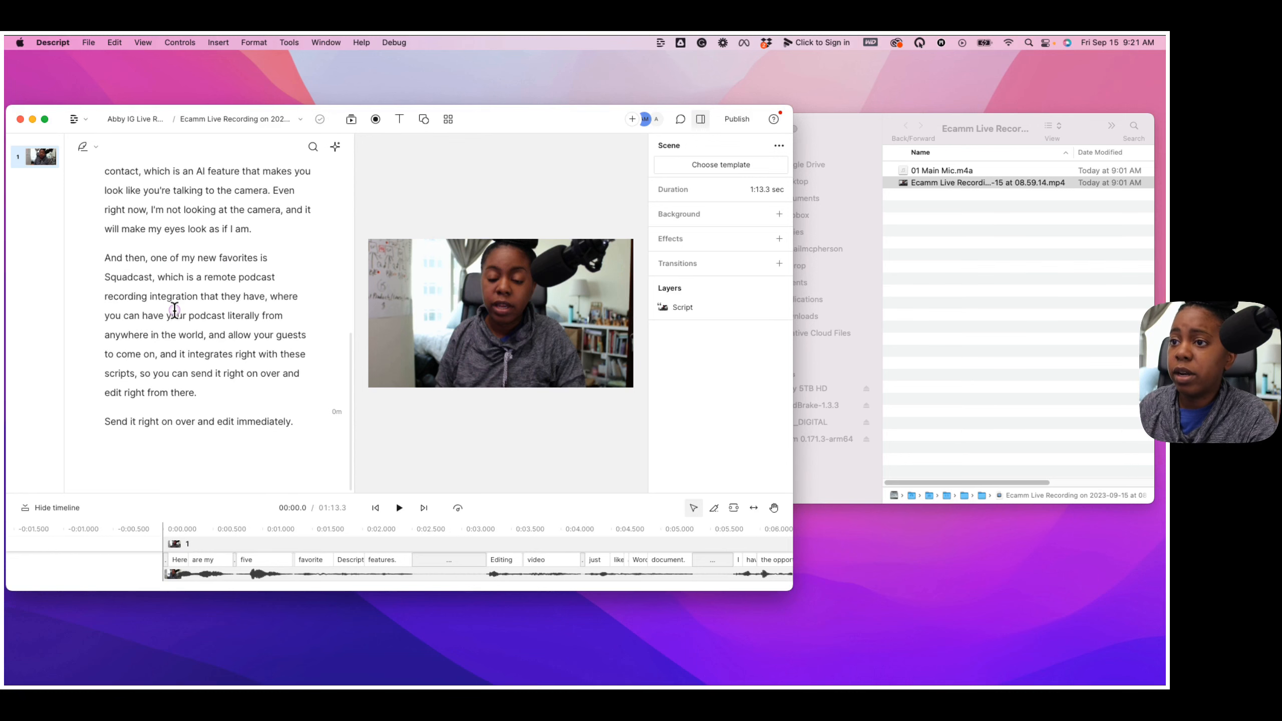
{"action": "scroll", "coordinate": [174, 309], "scroll_direction": "up", "scroll_amount": 15}
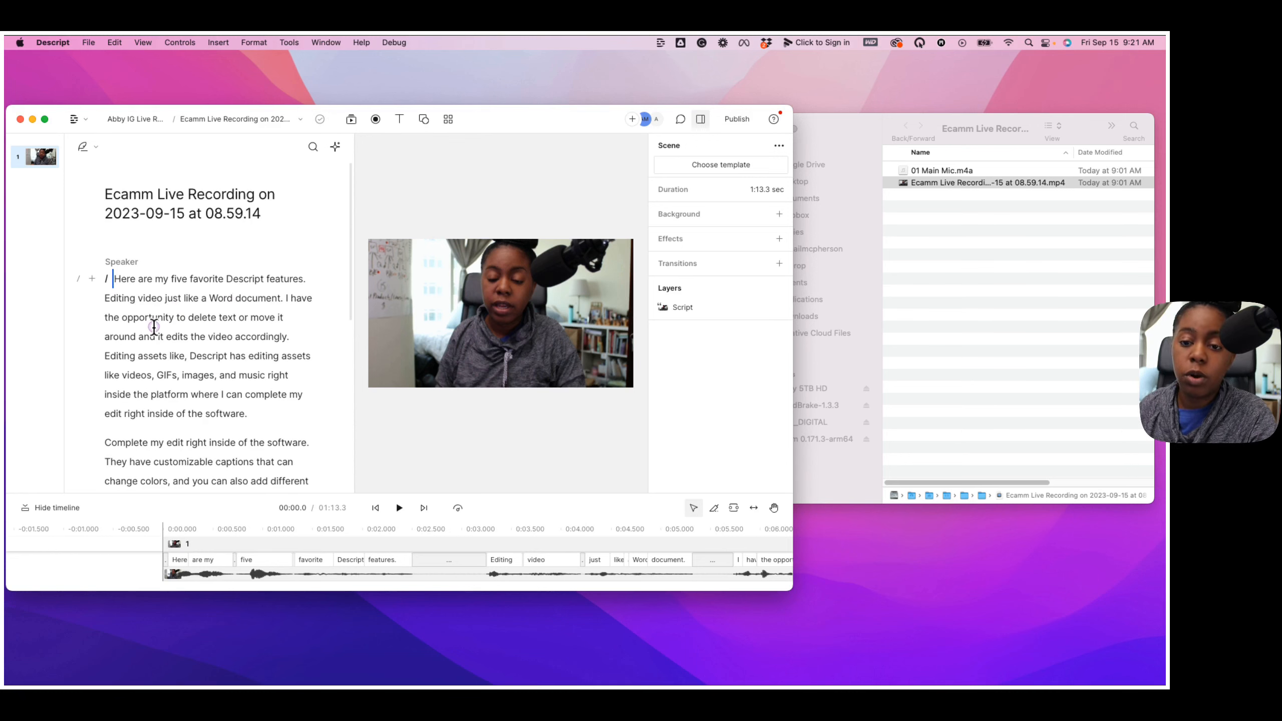
{"action": "left_click", "coordinate": [335, 149]}
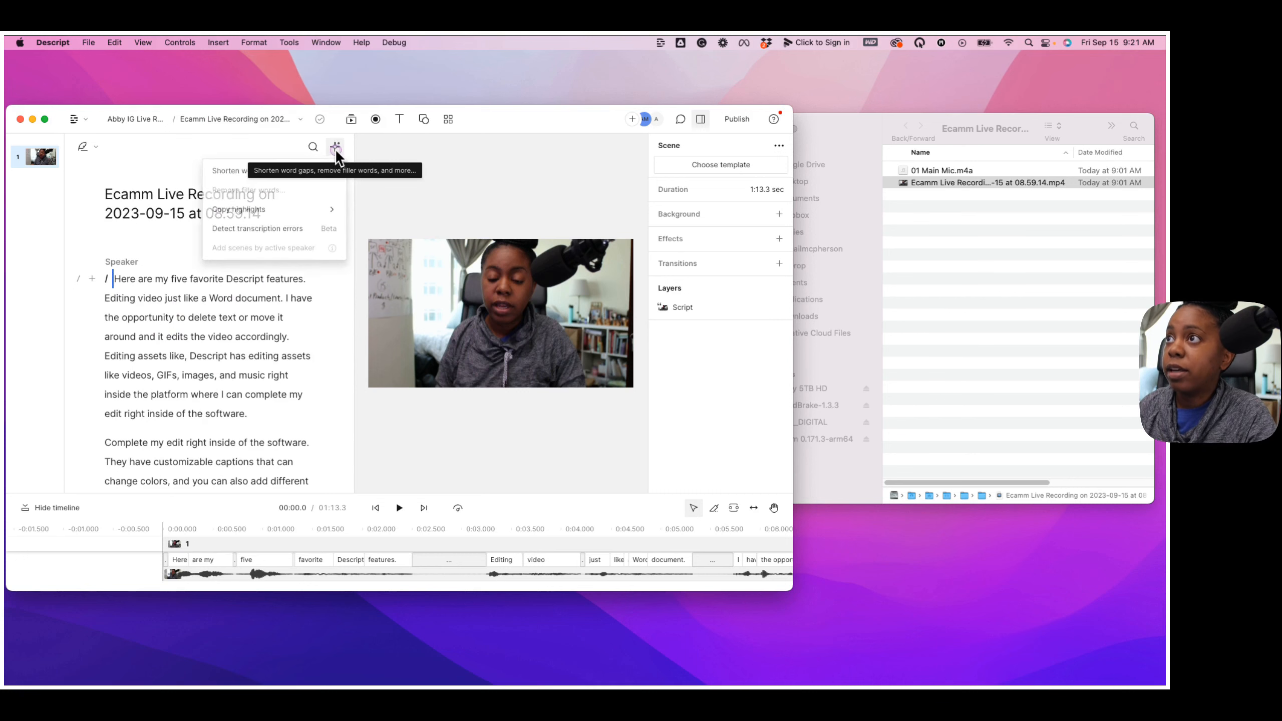
{"action": "left_click", "coordinate": [234, 174]}
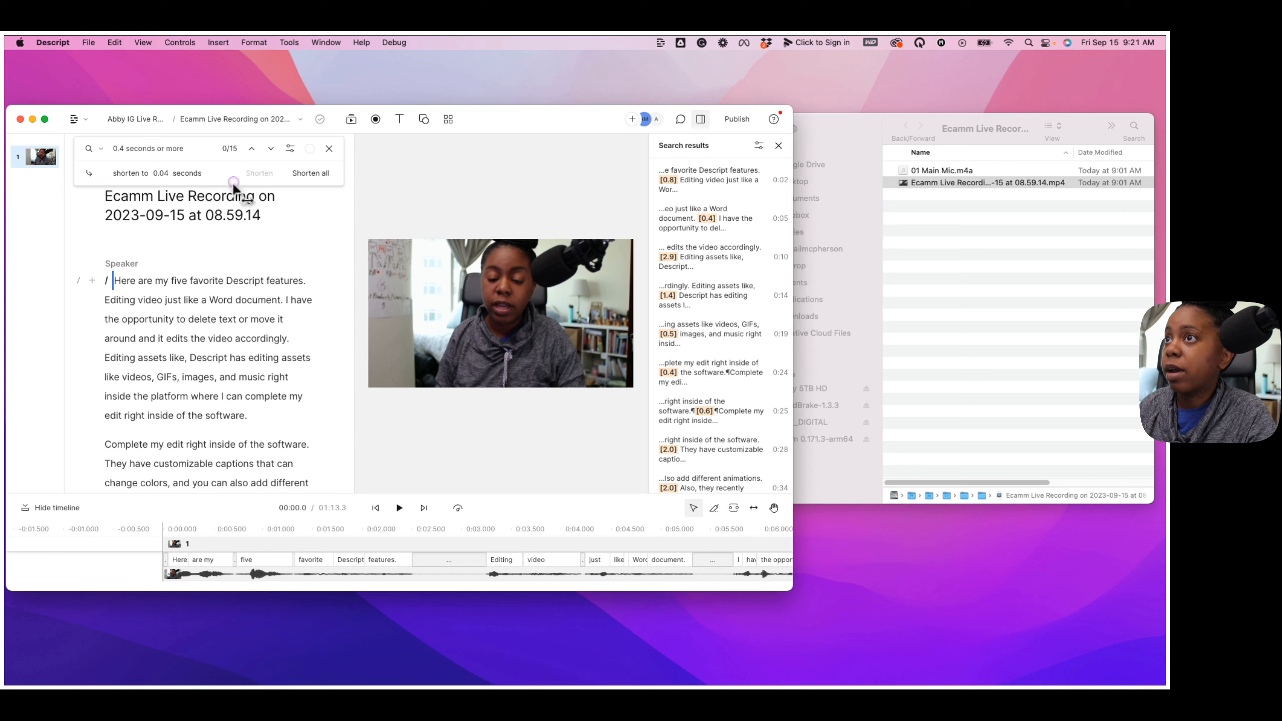
{"action": "left_click", "coordinate": [310, 175]}
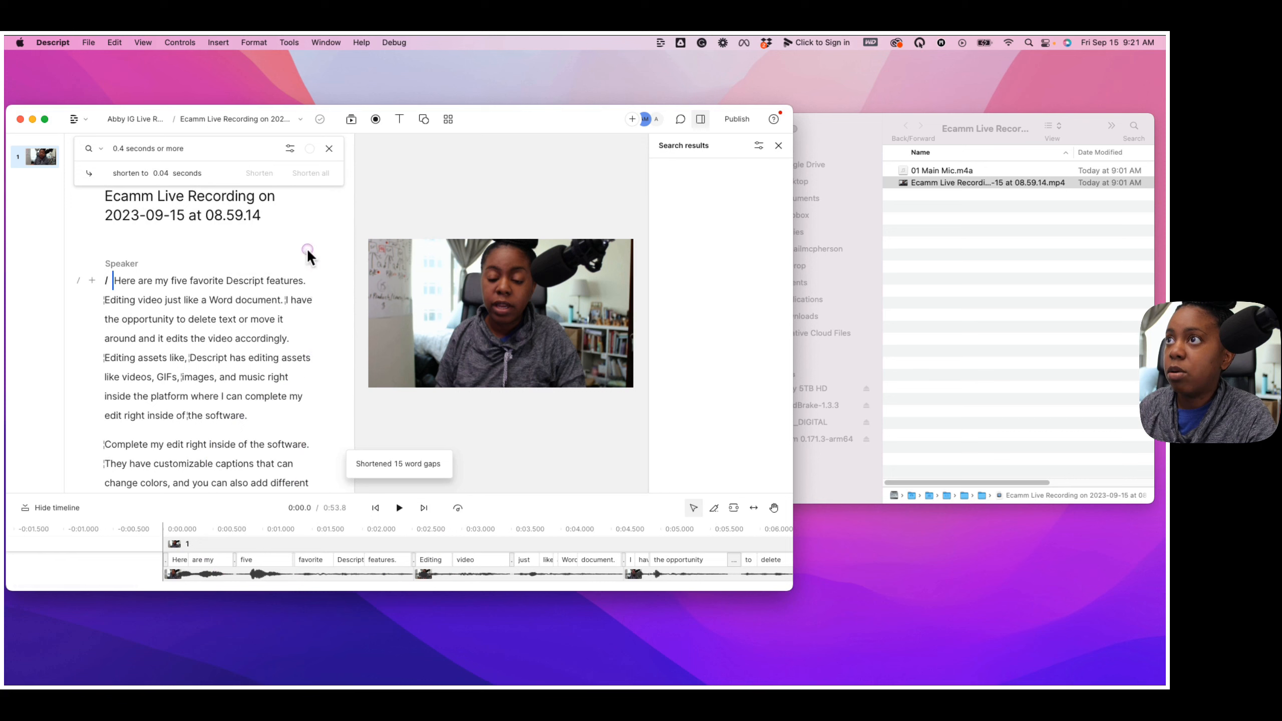
{"action": "left_click", "coordinate": [329, 149]}
Step: Try to remove the filler words from the script
{"action": "left_click", "coordinate": [334, 145]}
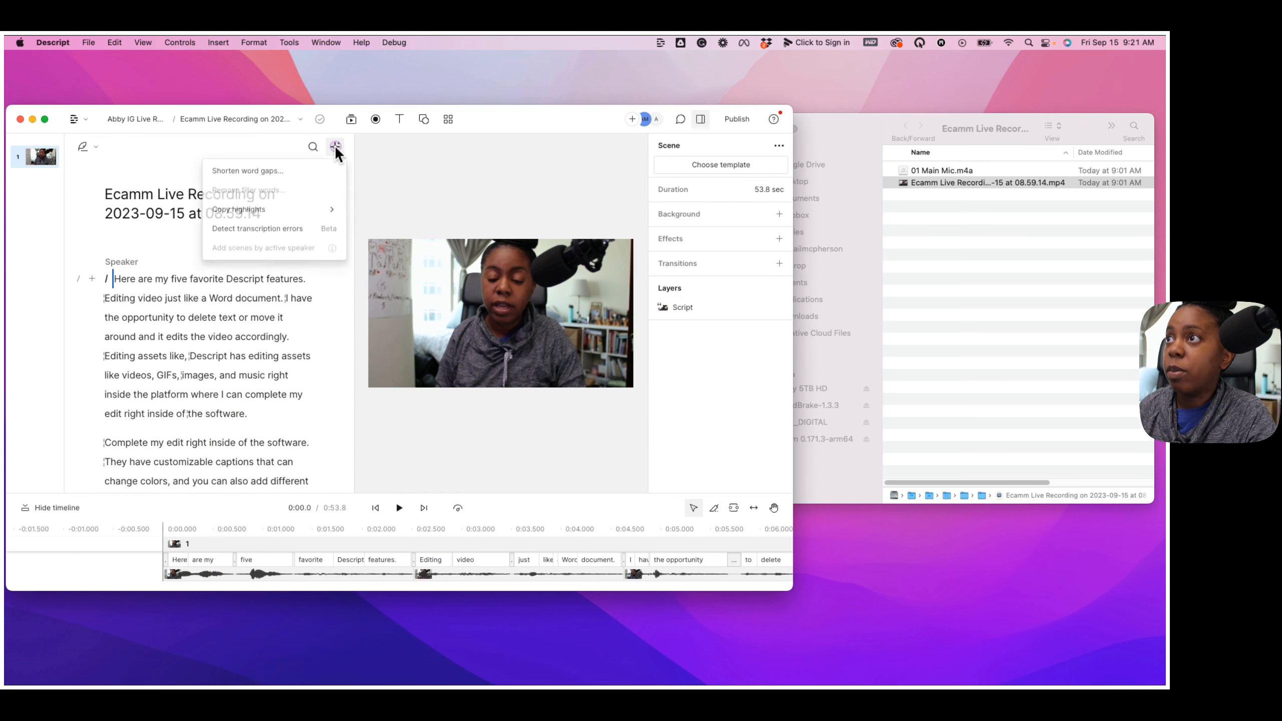
{"action": "left_click", "coordinate": [272, 191]}
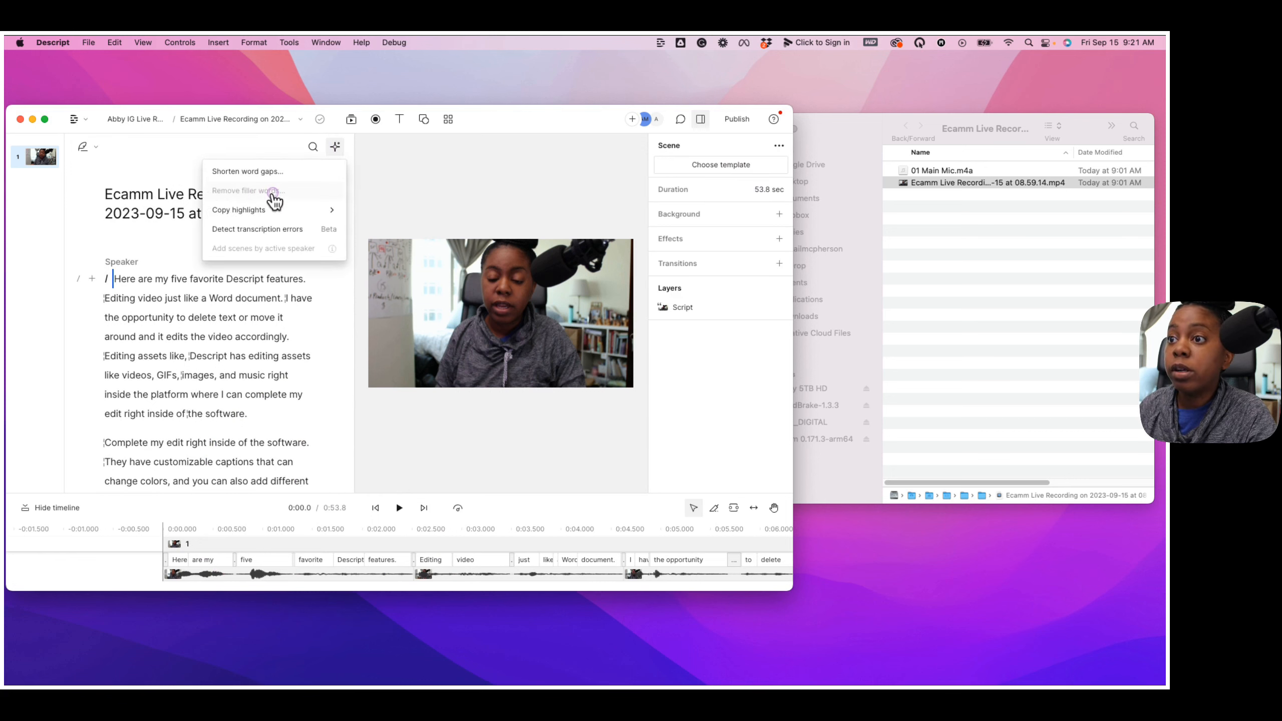
{"action": "left_click", "coordinate": [230, 366]}
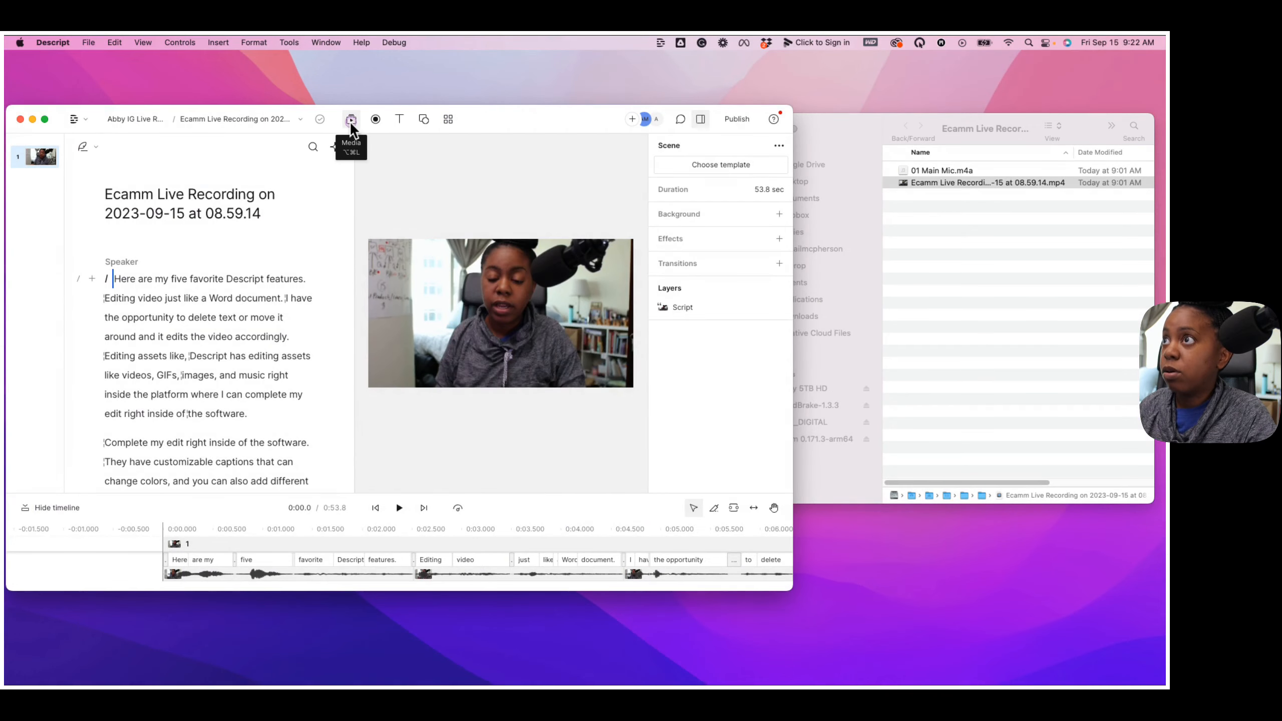
Step: Search stock videos for "Editing" and add the clip of editing software going through the timeline frame by frame
{"action": "left_click", "coordinate": [350, 120]}
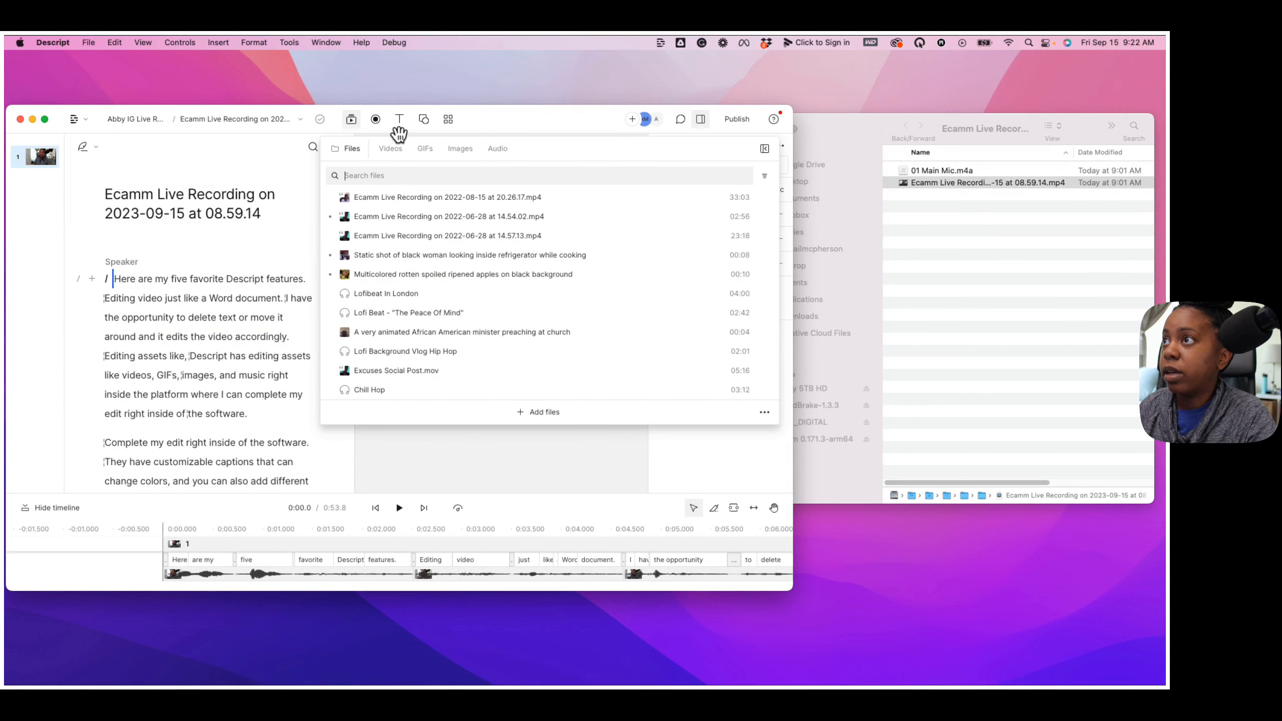
{"action": "left_click", "coordinate": [392, 149]}
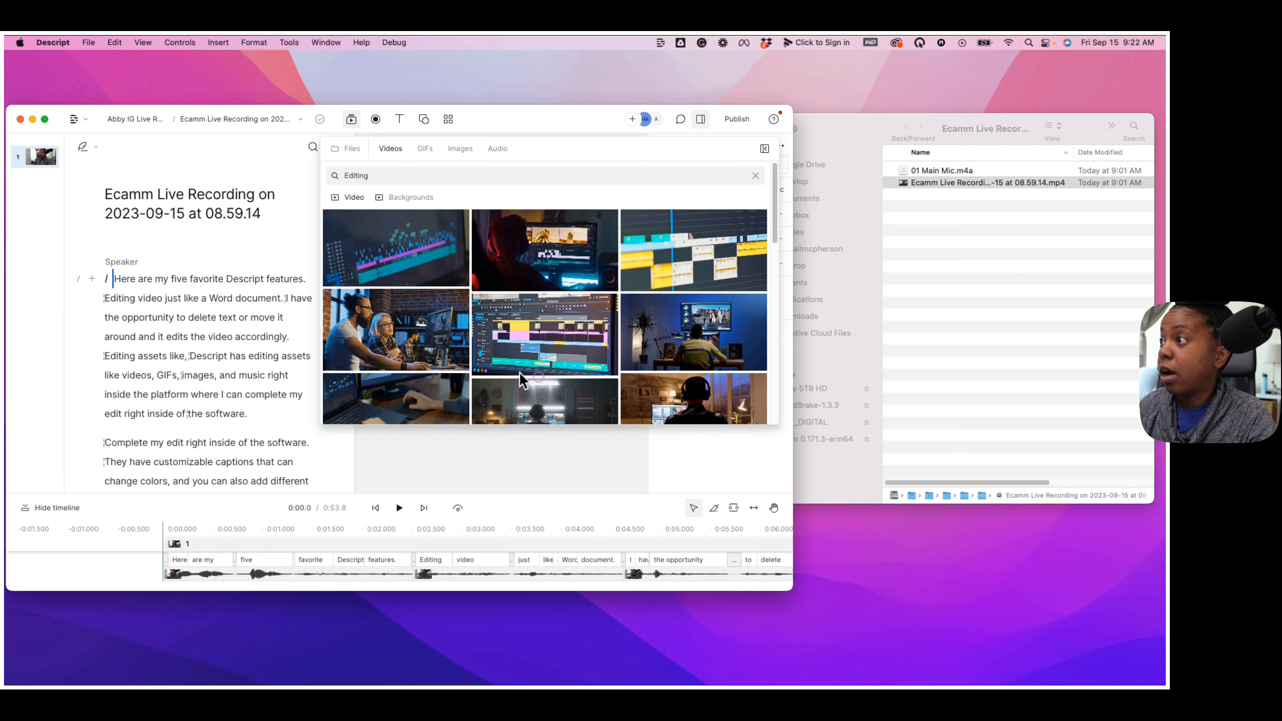
{"action": "left_click", "coordinate": [405, 277]}
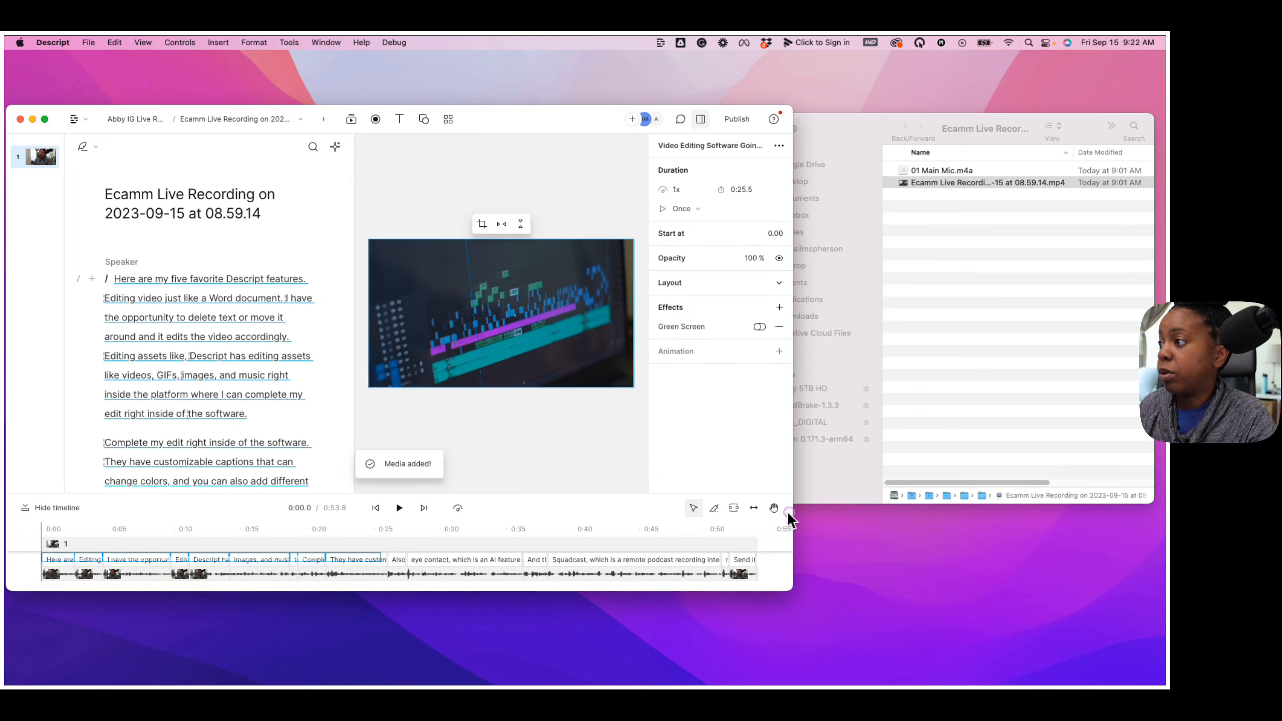
Step: Enlarge the timeline and trim the stock clip's beginning so that it starts at about 13.2 seconds
{"action": "left_click", "coordinate": [733, 506]}
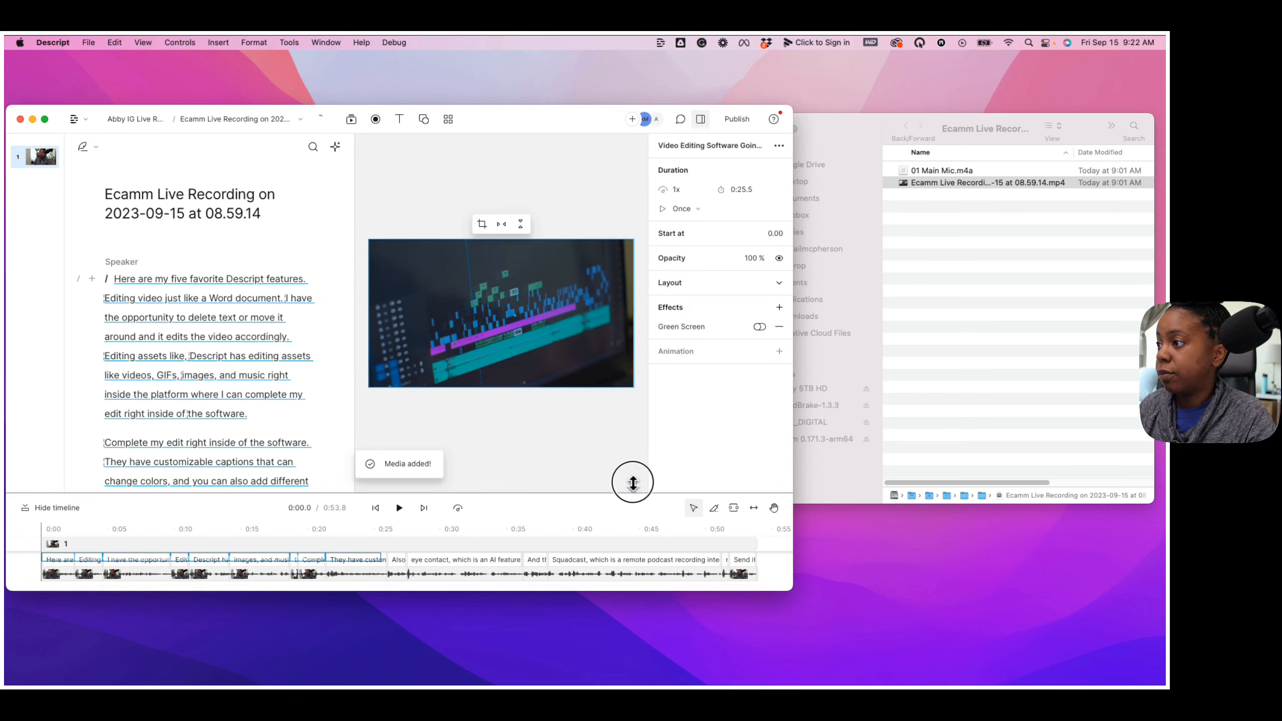
{"action": "left_click_drag", "start_coordinate": [182, 559], "coordinate": [285, 558]}
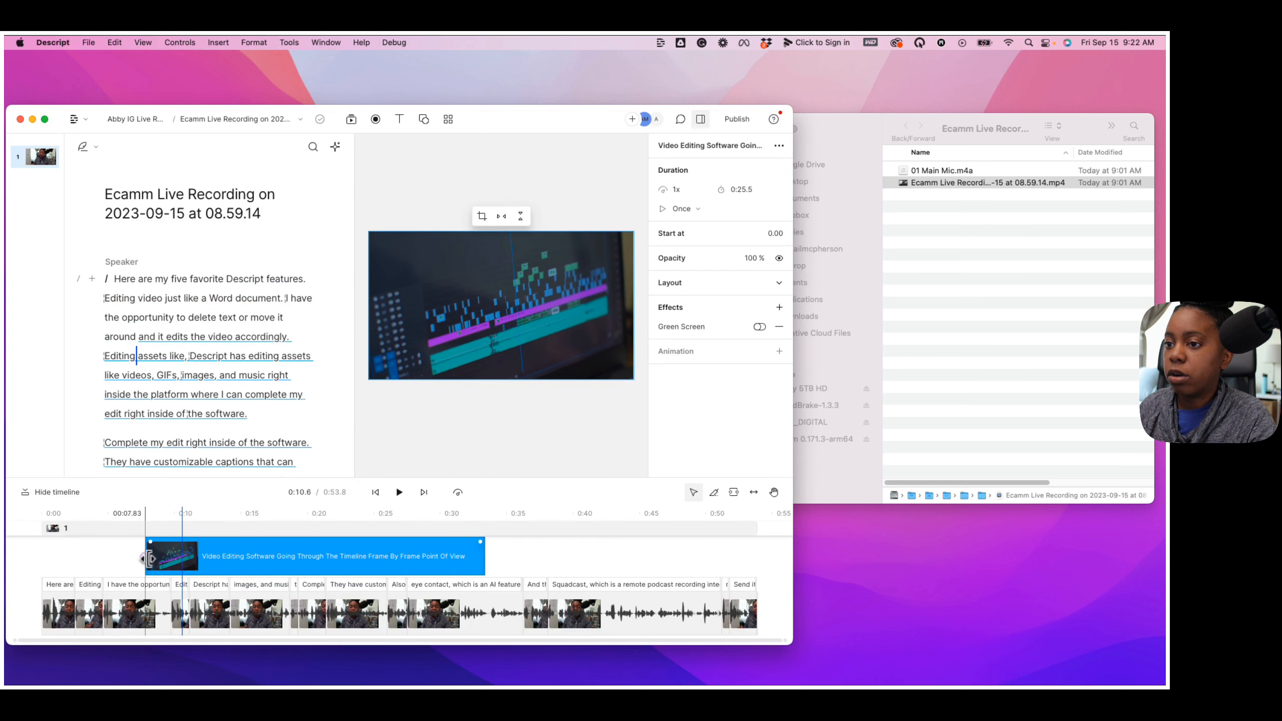
{"action": "left_click_drag", "start_coordinate": [146, 559], "coordinate": [223, 559]}
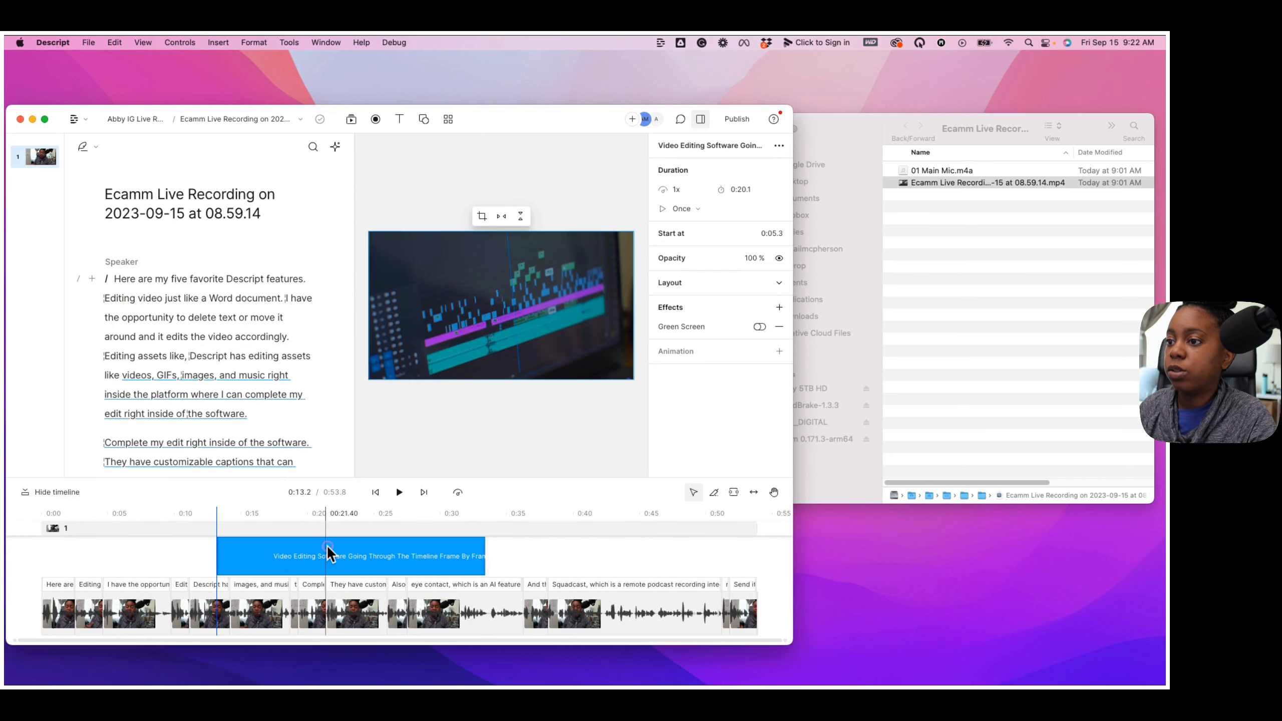
Step: Add the Fly Eagles Fly dance sticker from GIPHY Stickers at the start of the recording
{"action": "left_click", "coordinate": [43, 529]}
{"action": "left_click", "coordinate": [355, 122]}
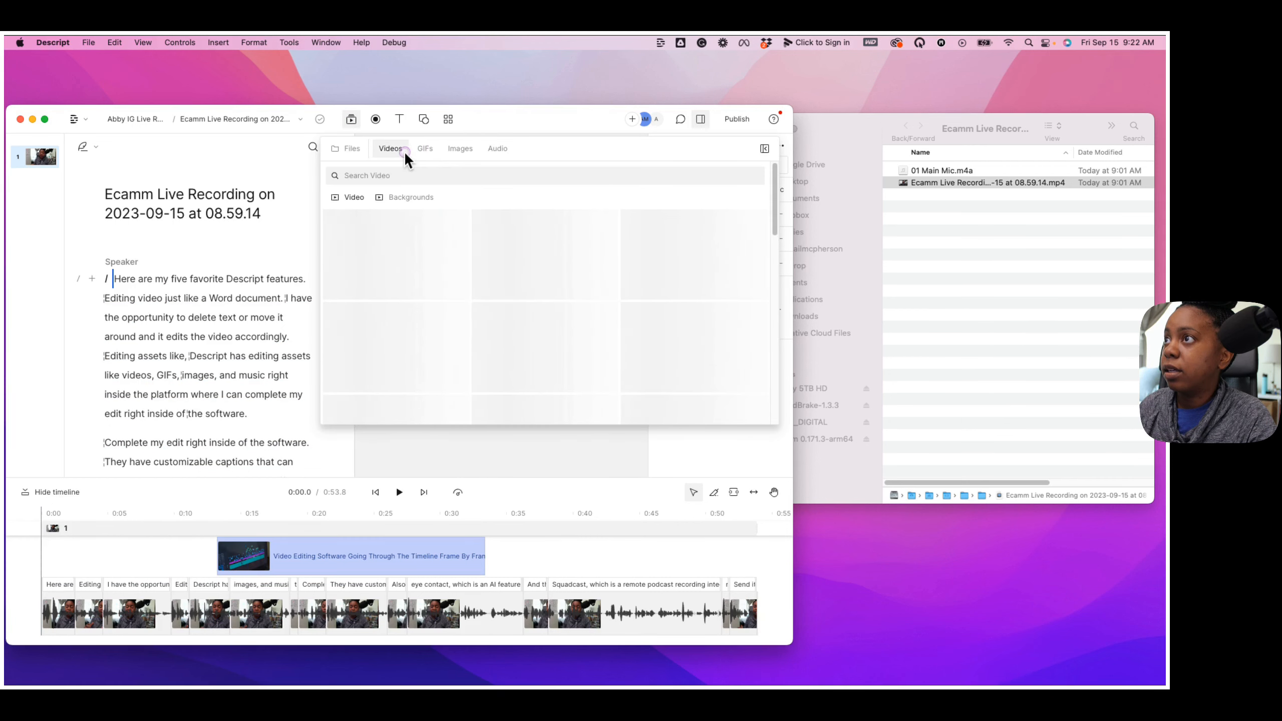
{"action": "left_click", "coordinate": [426, 149]}
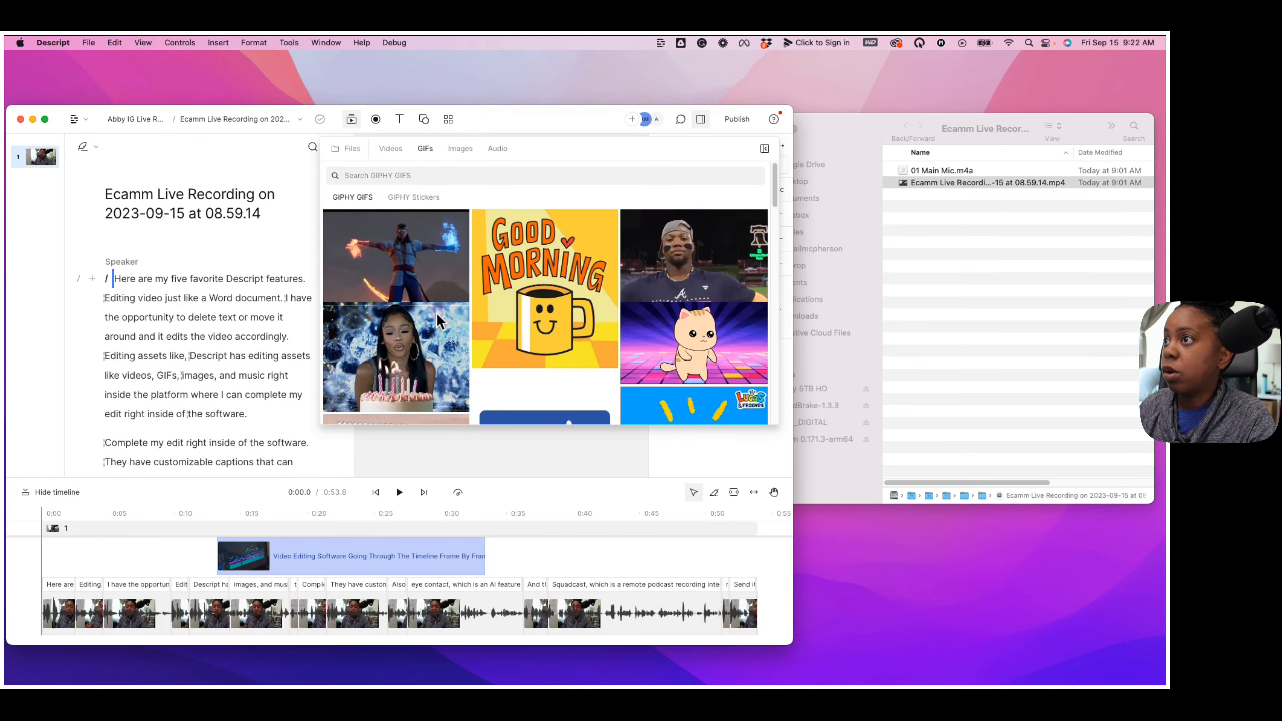
{"action": "left_click", "coordinate": [413, 197]}
{"action": "left_click", "coordinate": [551, 339]}
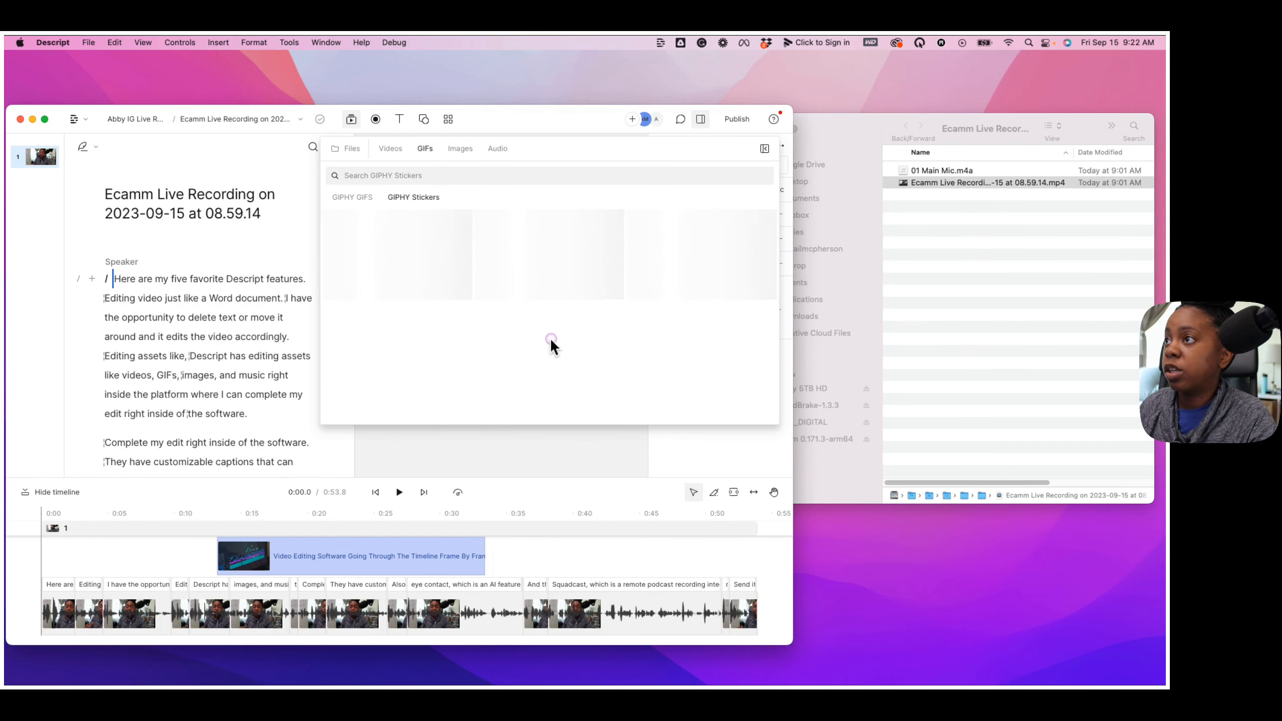
{"action": "left_click", "coordinate": [341, 325]}
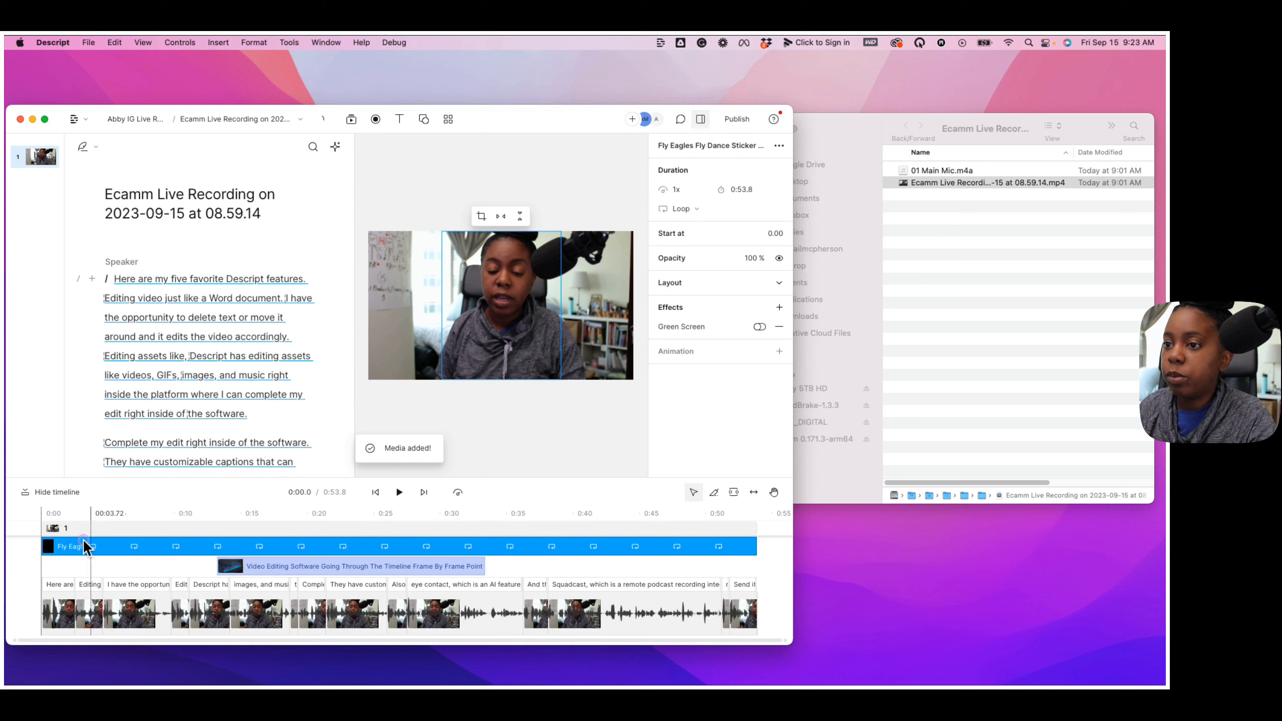
Step: Set the dance sticker to play once instead of looping, and preview it from the start of the recording
{"action": "left_click", "coordinate": [692, 209]}
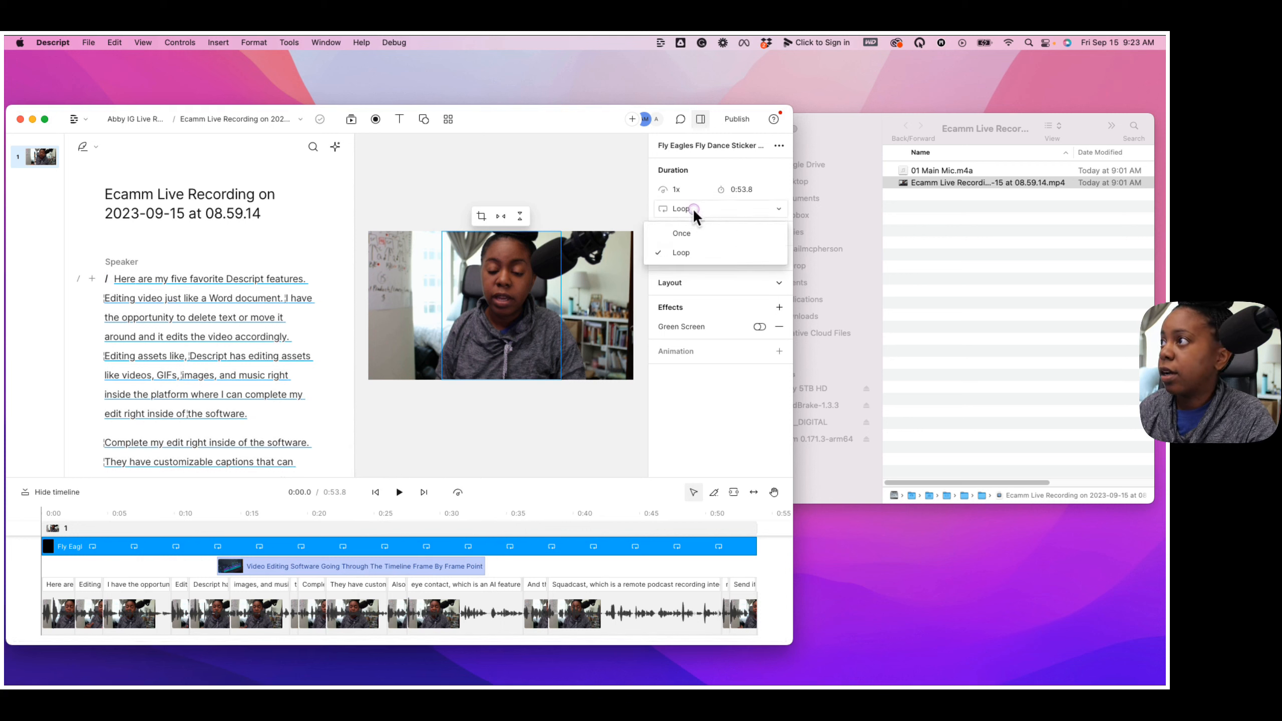
{"action": "left_click", "coordinate": [683, 234]}
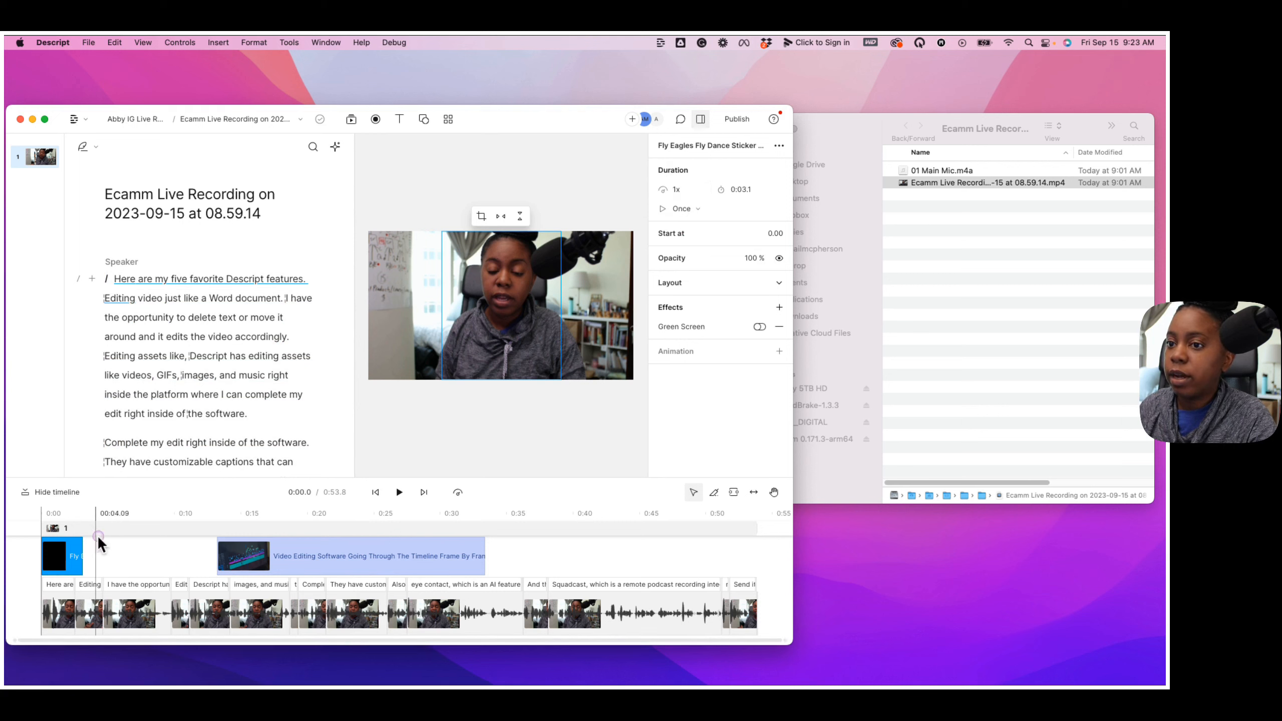
{"action": "left_click", "coordinate": [43, 533]}
{"action": "key", "text": "space"}
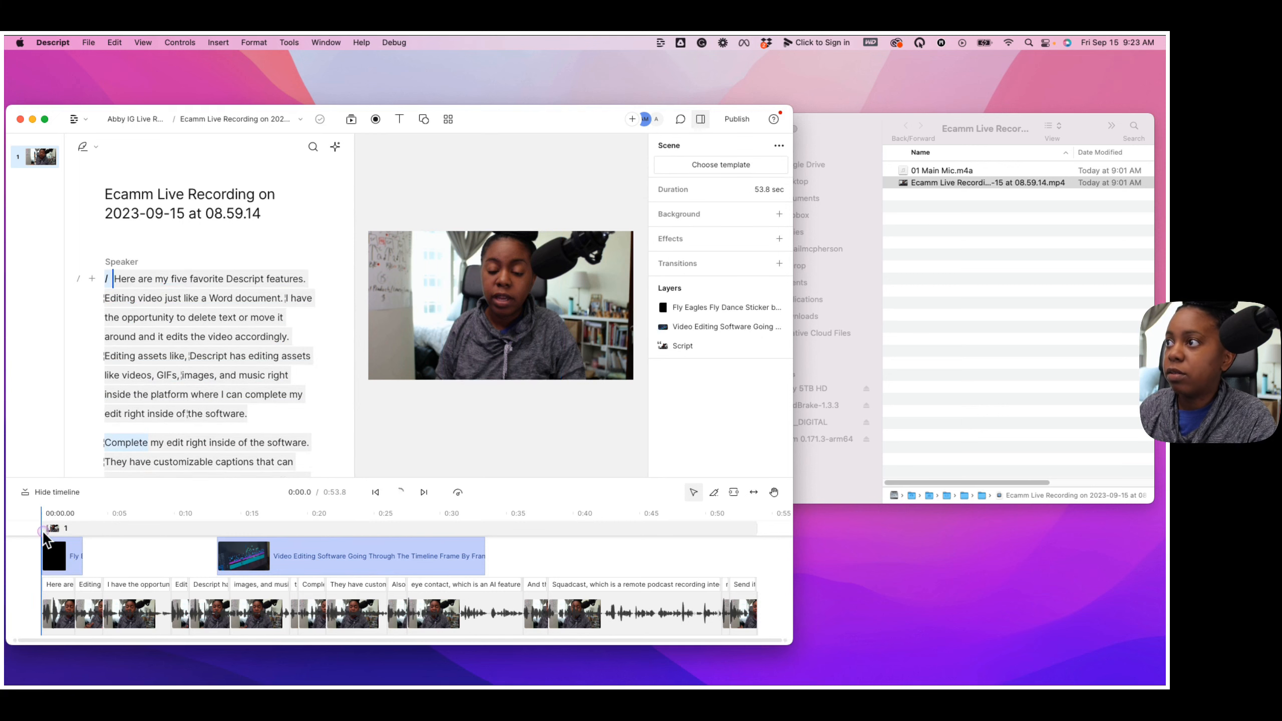
{"action": "key", "text": "space"}
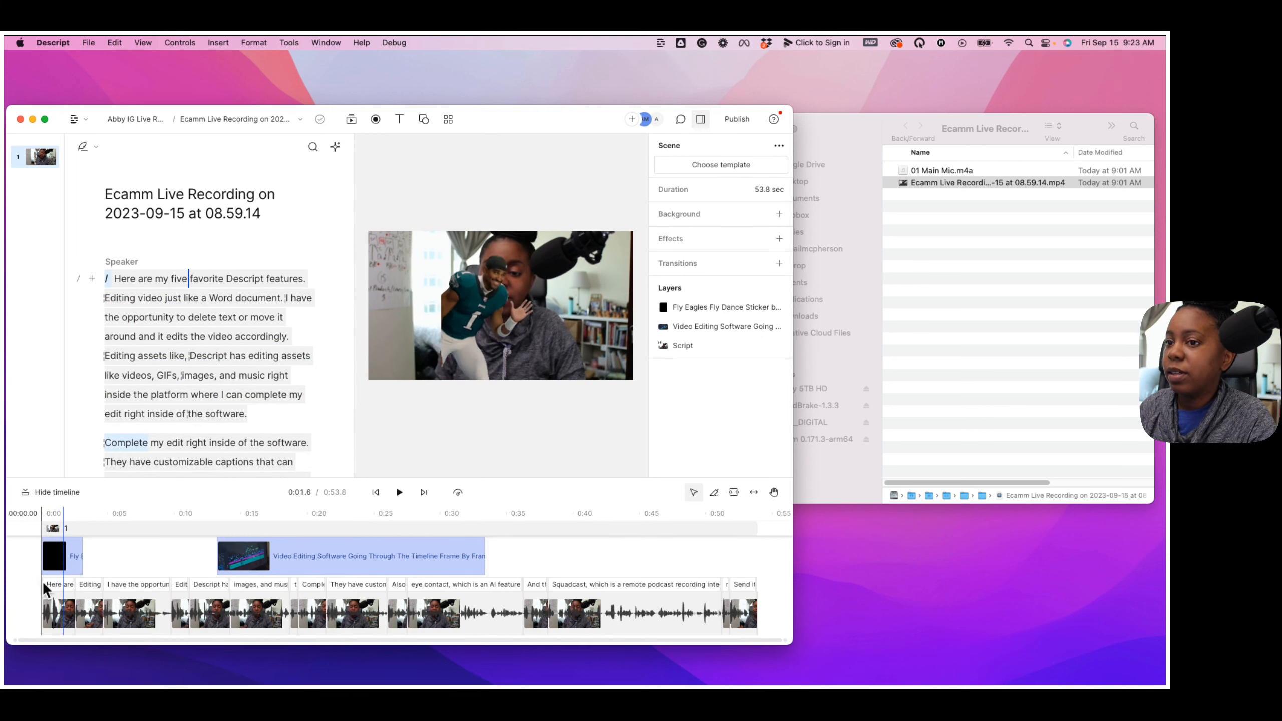
Step: Shift the dance sticker sideways in the frame to an X position of 572
{"action": "left_click", "coordinate": [75, 561]}
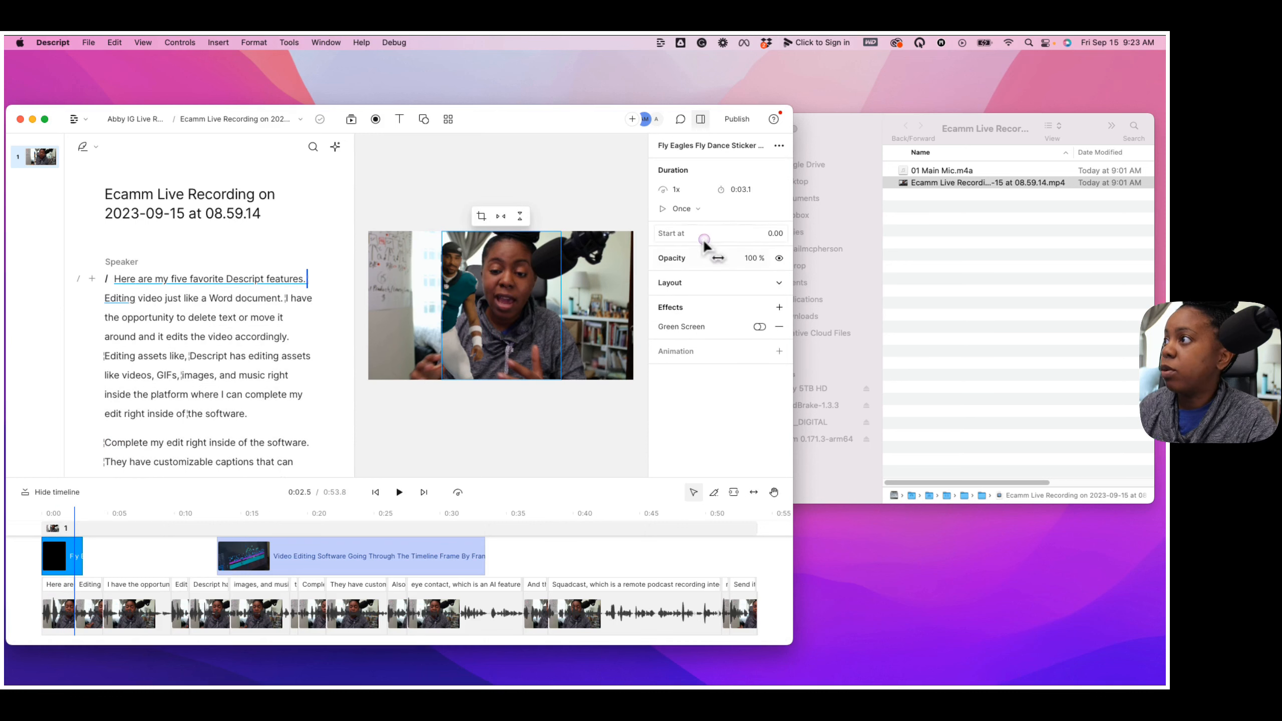
{"action": "left_click", "coordinate": [672, 285]}
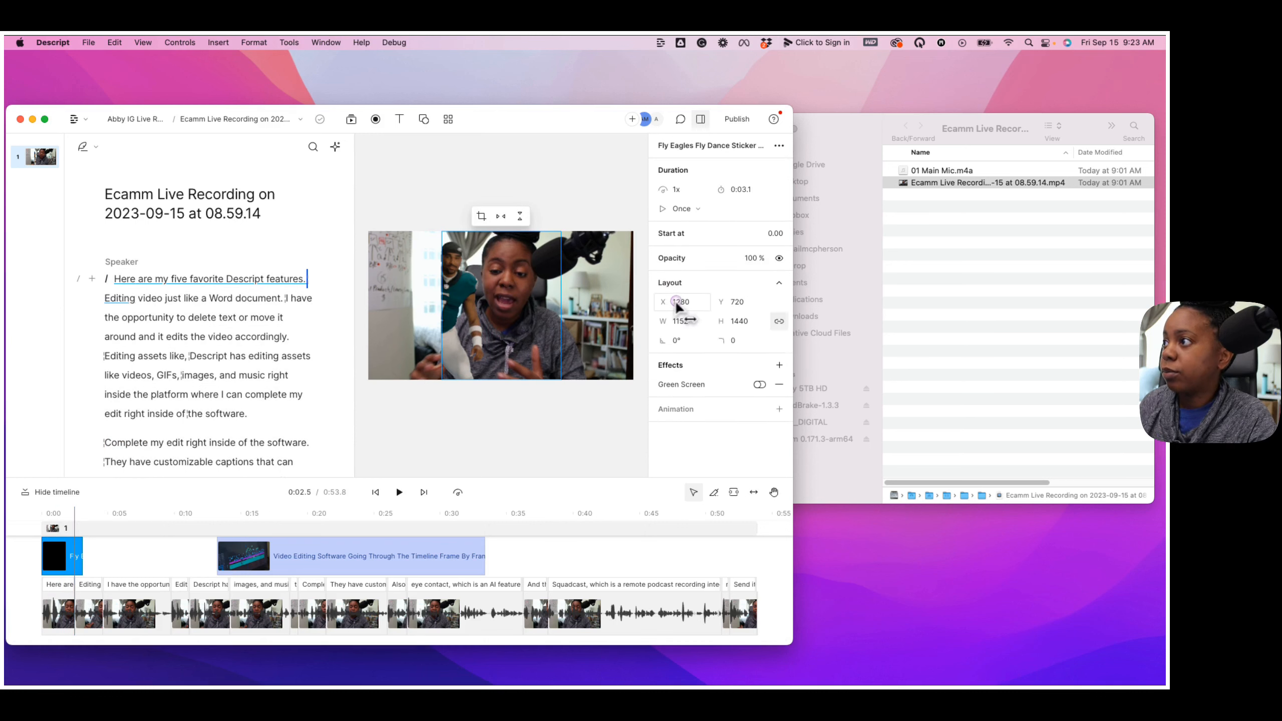
{"action": "left_click_drag", "start_coordinate": [673, 304], "coordinate": [619, 256]}
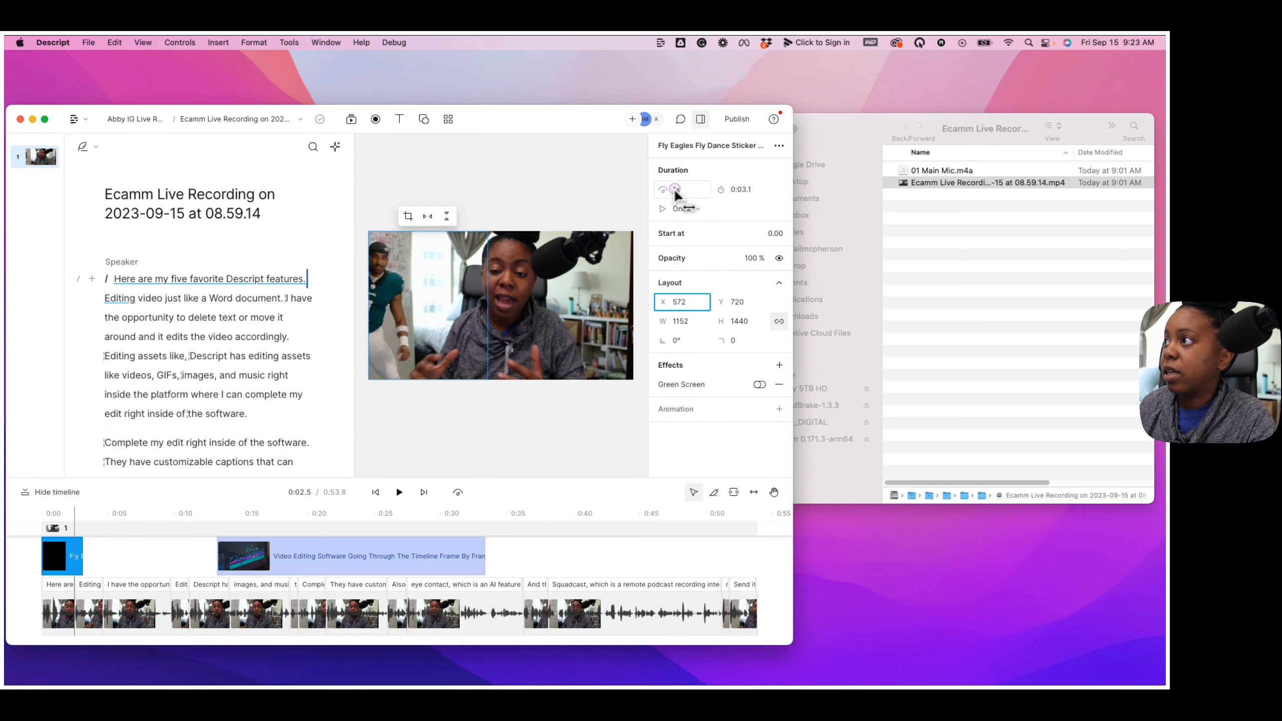
Step: Slow the dance sticker down to 0.7x speed and play the recording from the start
{"action": "left_click_drag", "start_coordinate": [670, 190], "coordinate": [667, 194]}
{"action": "left_click", "coordinate": [42, 530]}
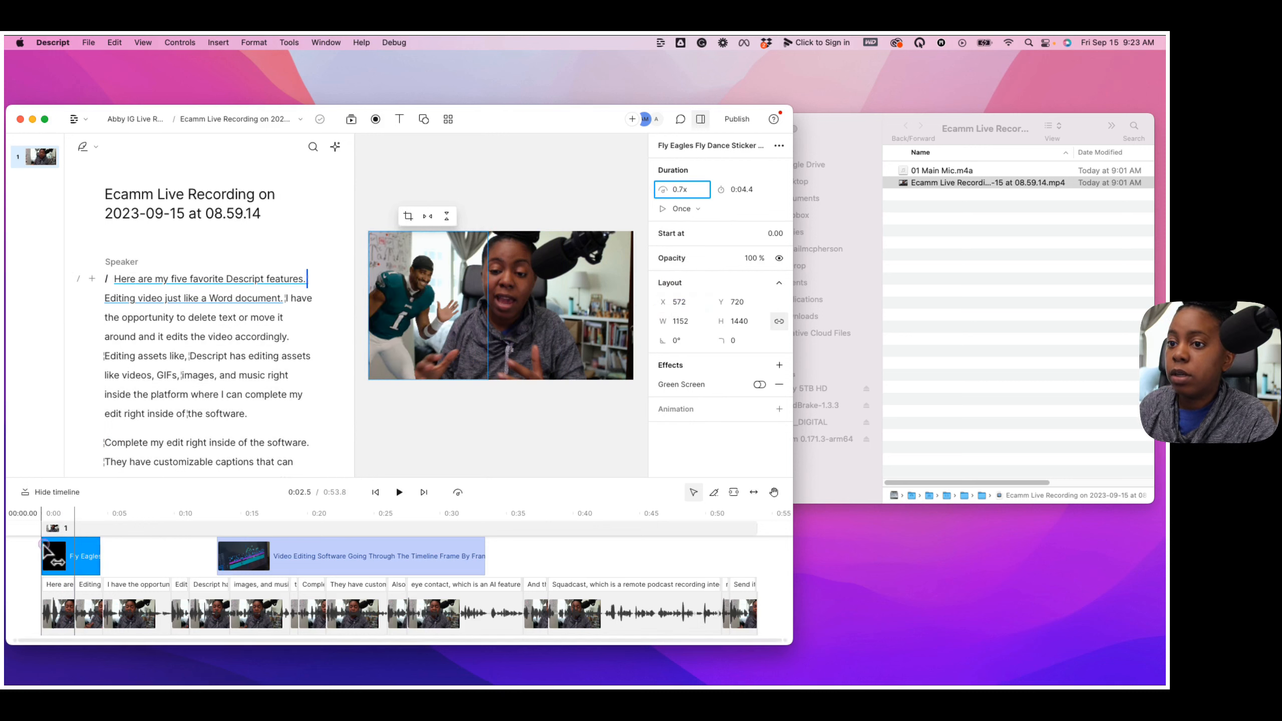
{"action": "key", "text": "space"}
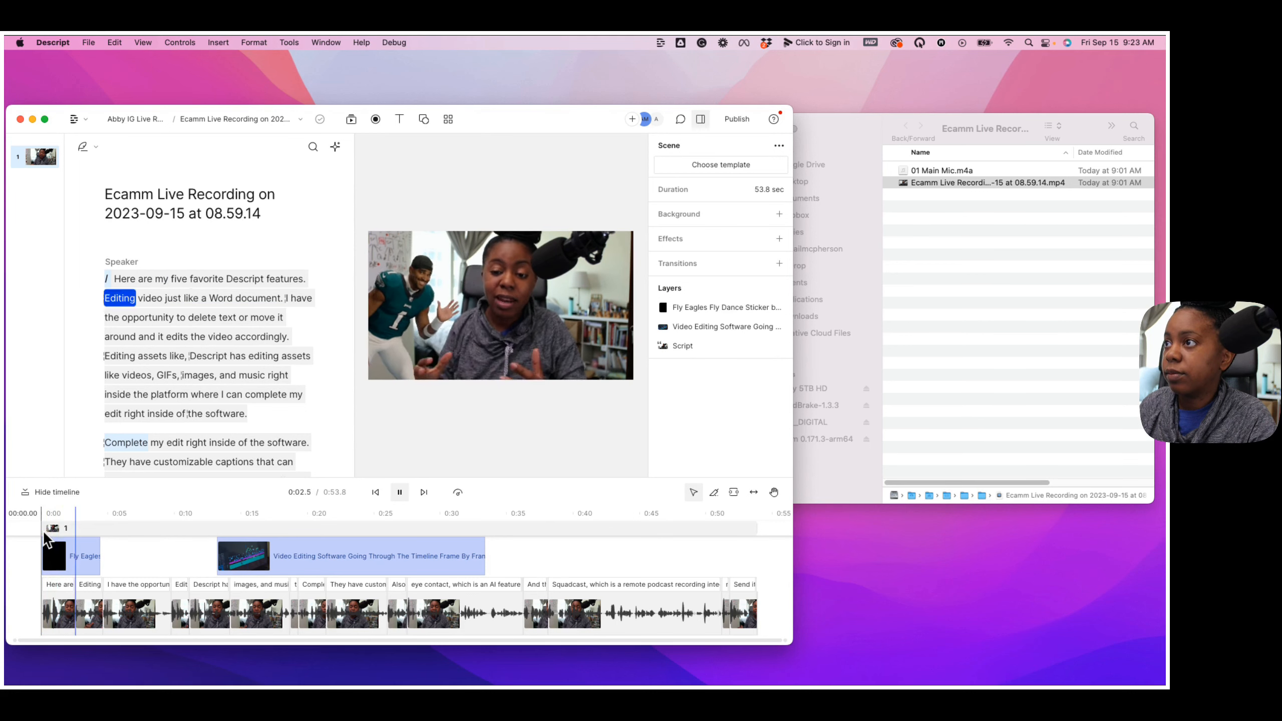
{"action": "key", "text": "space"}
{"action": "left_click", "coordinate": [174, 559]}
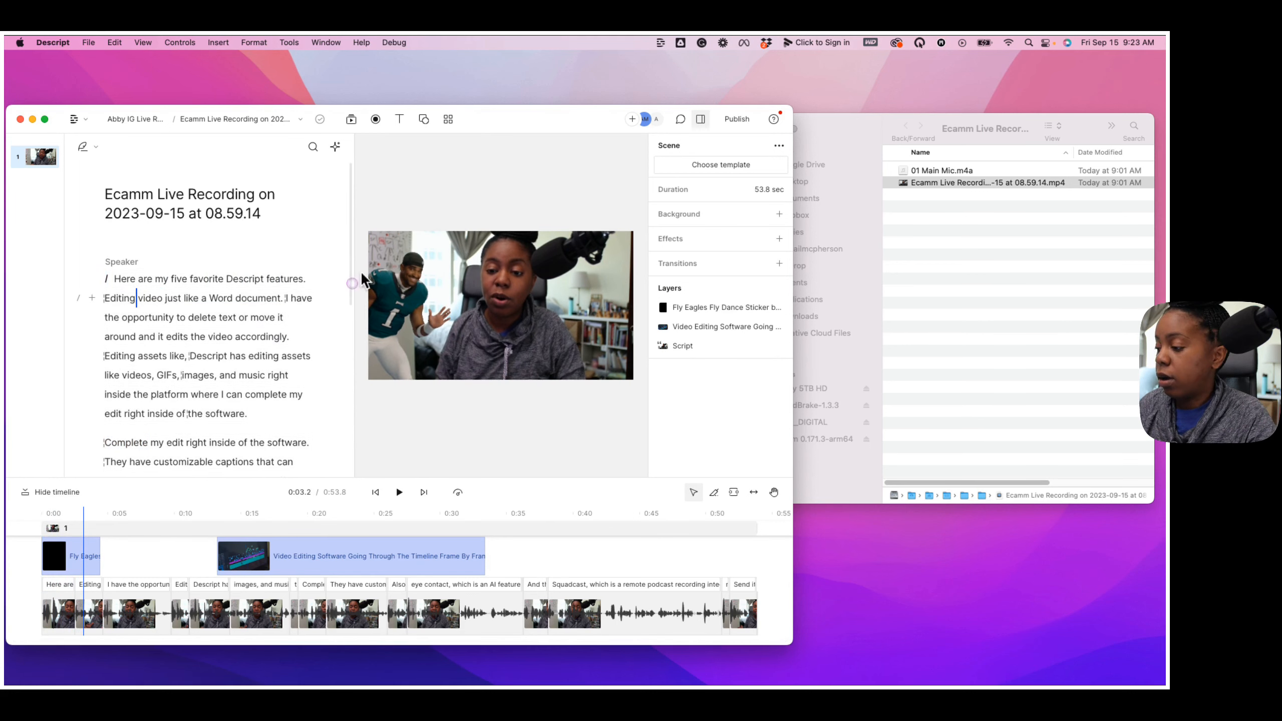
{"action": "left_click", "coordinate": [351, 120]}
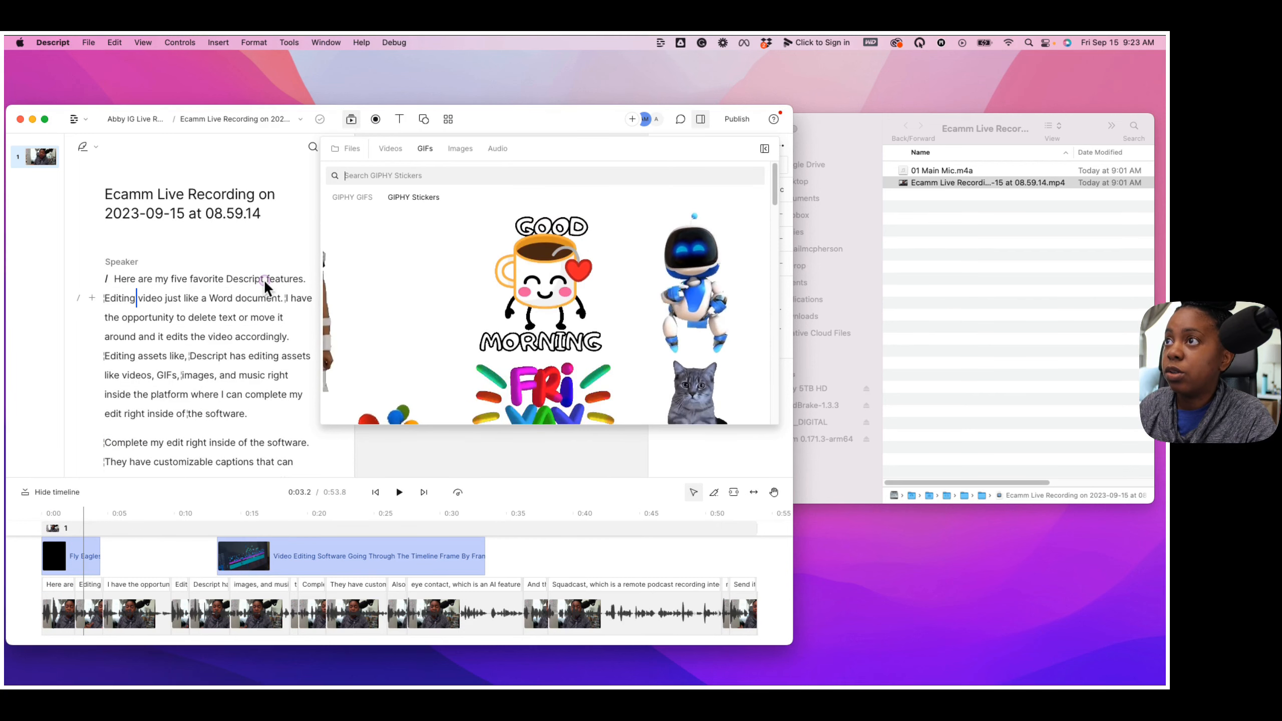
{"action": "left_click", "coordinate": [258, 322]}
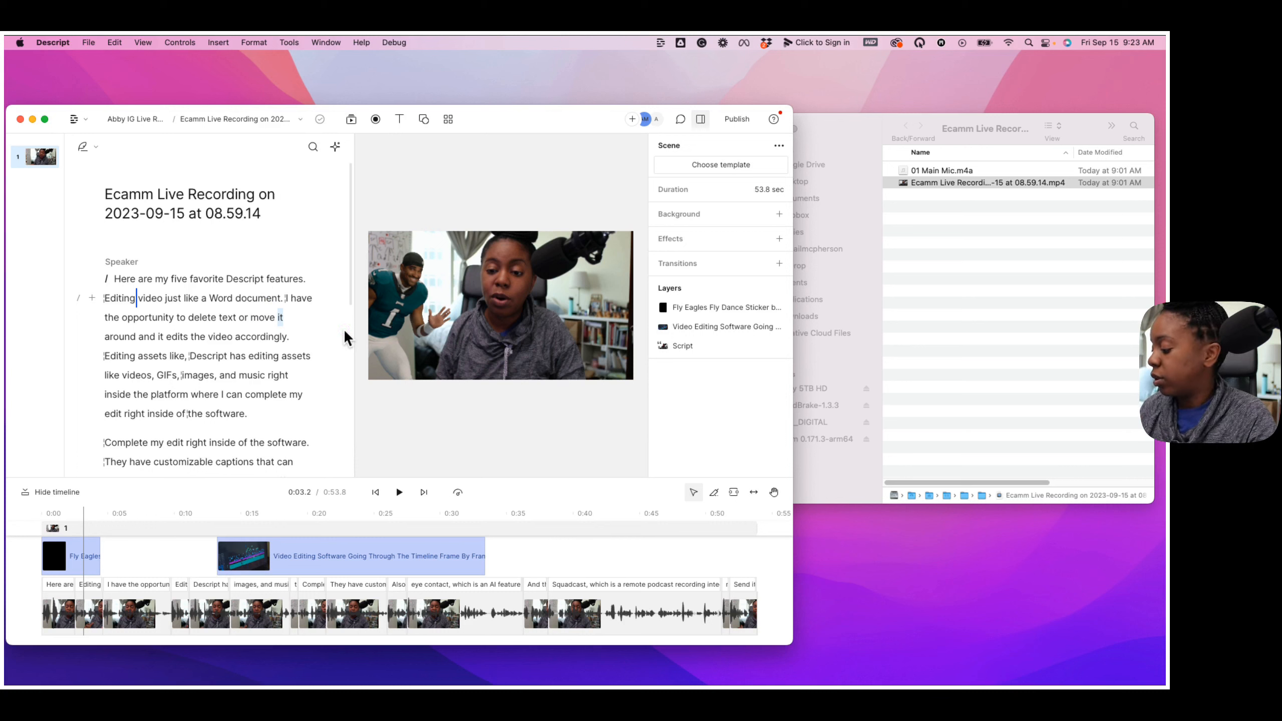
Step: Add captions to the video and move them down to the lower edge of the frame, at Y 1346
{"action": "left_click", "coordinate": [399, 119]}
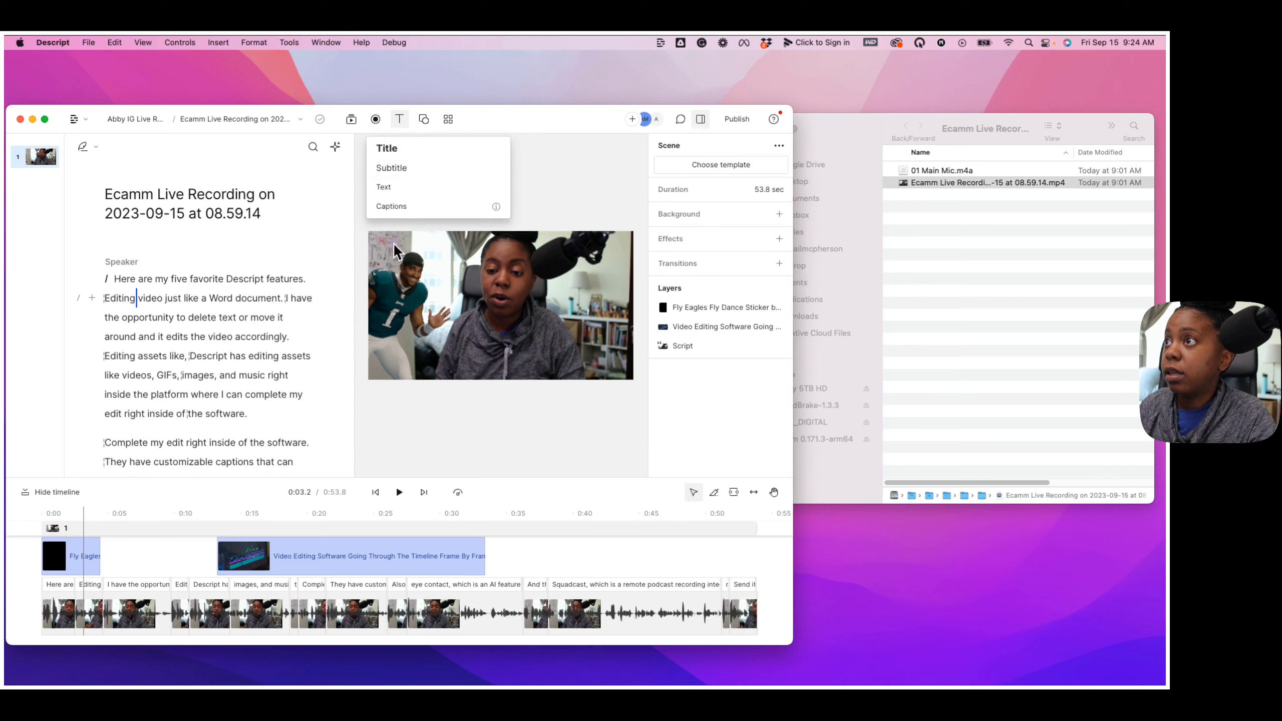
{"action": "left_click", "coordinate": [396, 208]}
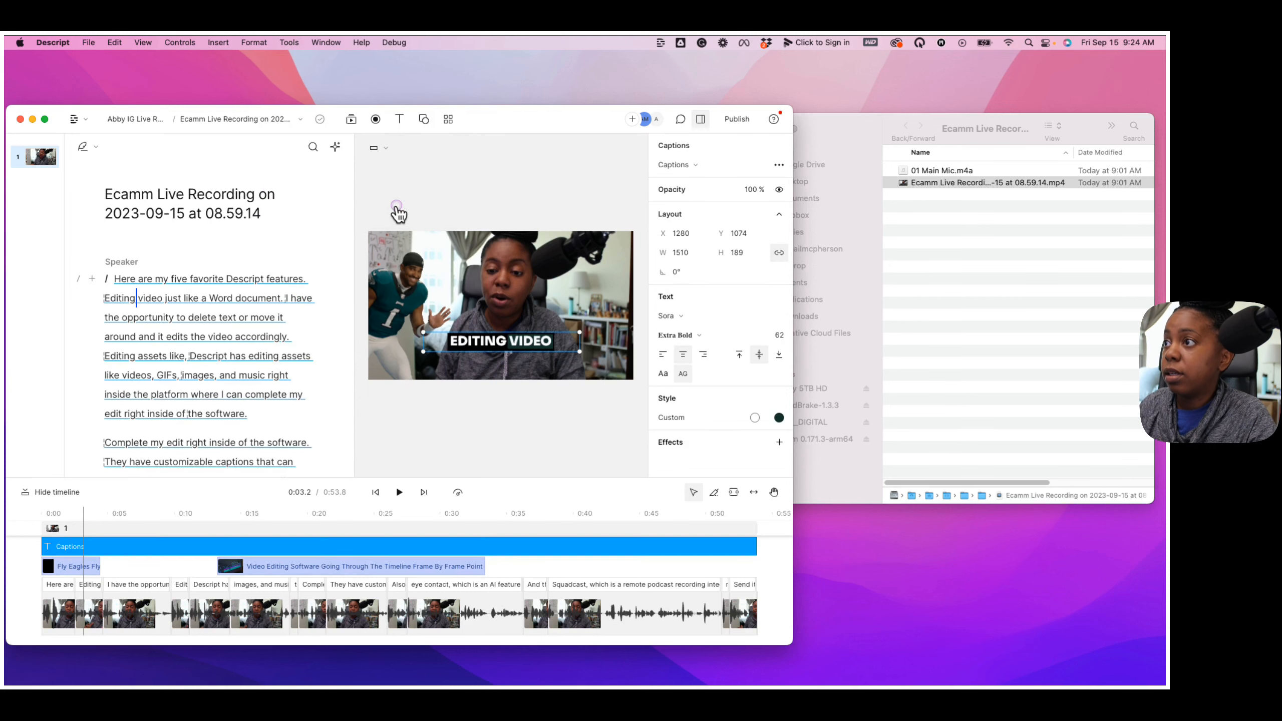
{"action": "left_click", "coordinate": [535, 354]}
{"action": "left_click_drag", "start_coordinate": [535, 354], "coordinate": [528, 365]}
Step: Apply the Karaoke style to the captions and play back the opening words to check them
{"action": "left_click", "coordinate": [678, 418]}
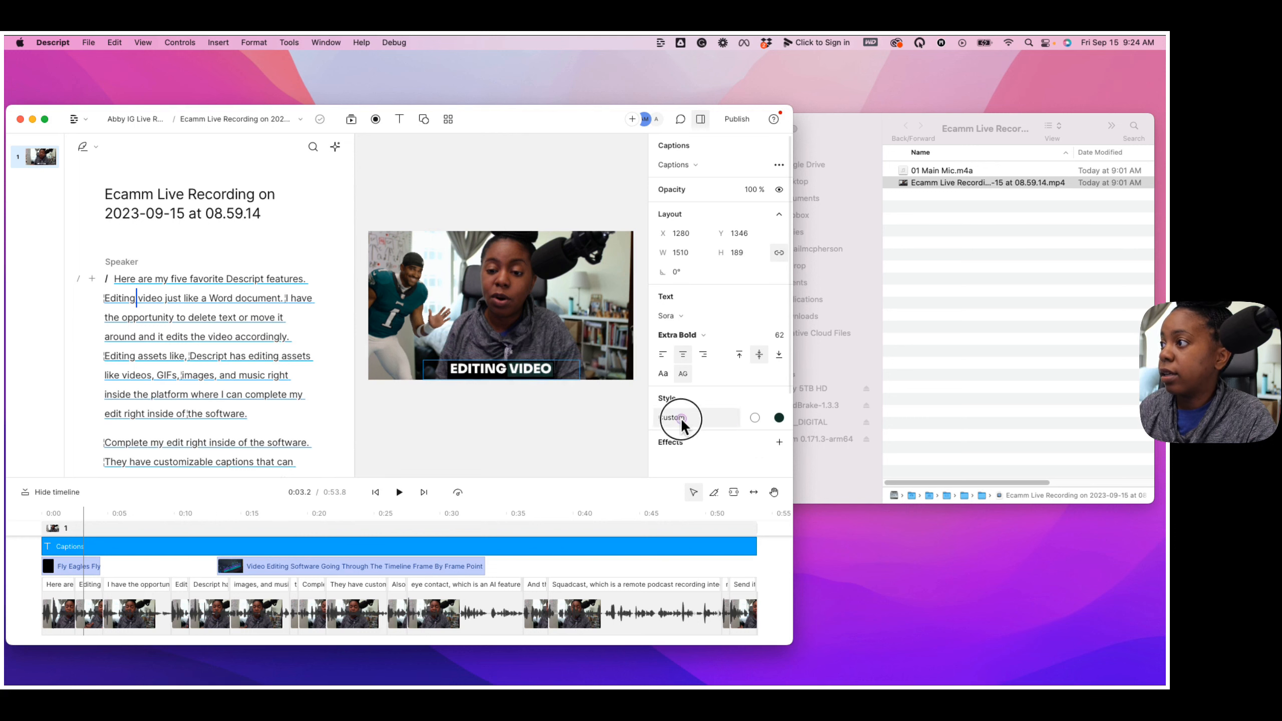
{"action": "left_click", "coordinate": [551, 276]}
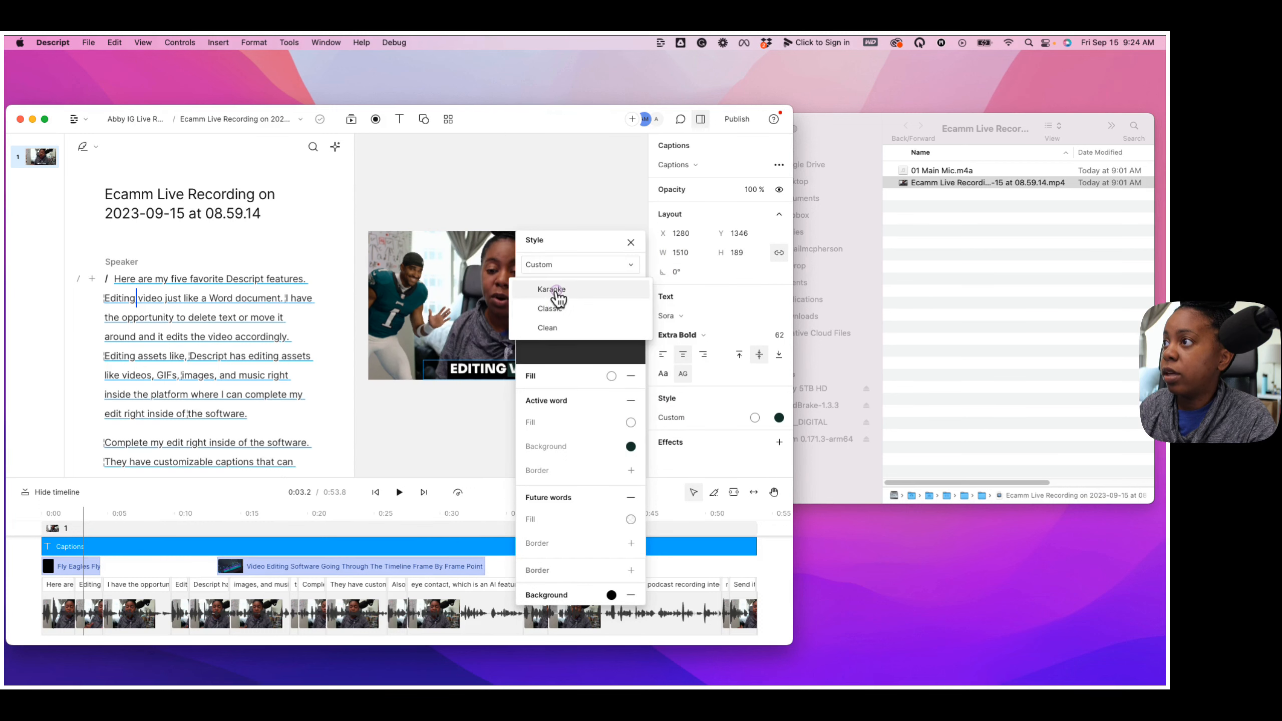
{"action": "left_click", "coordinate": [553, 290]}
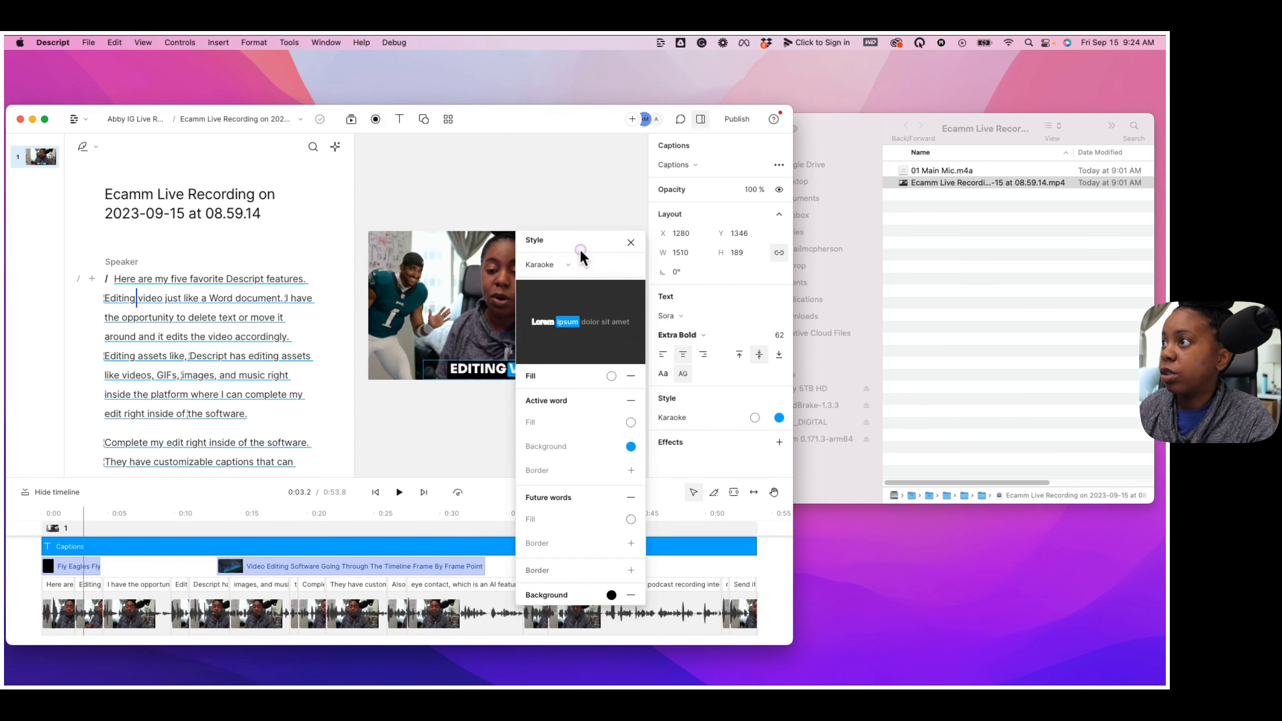
{"action": "left_click", "coordinate": [631, 242]}
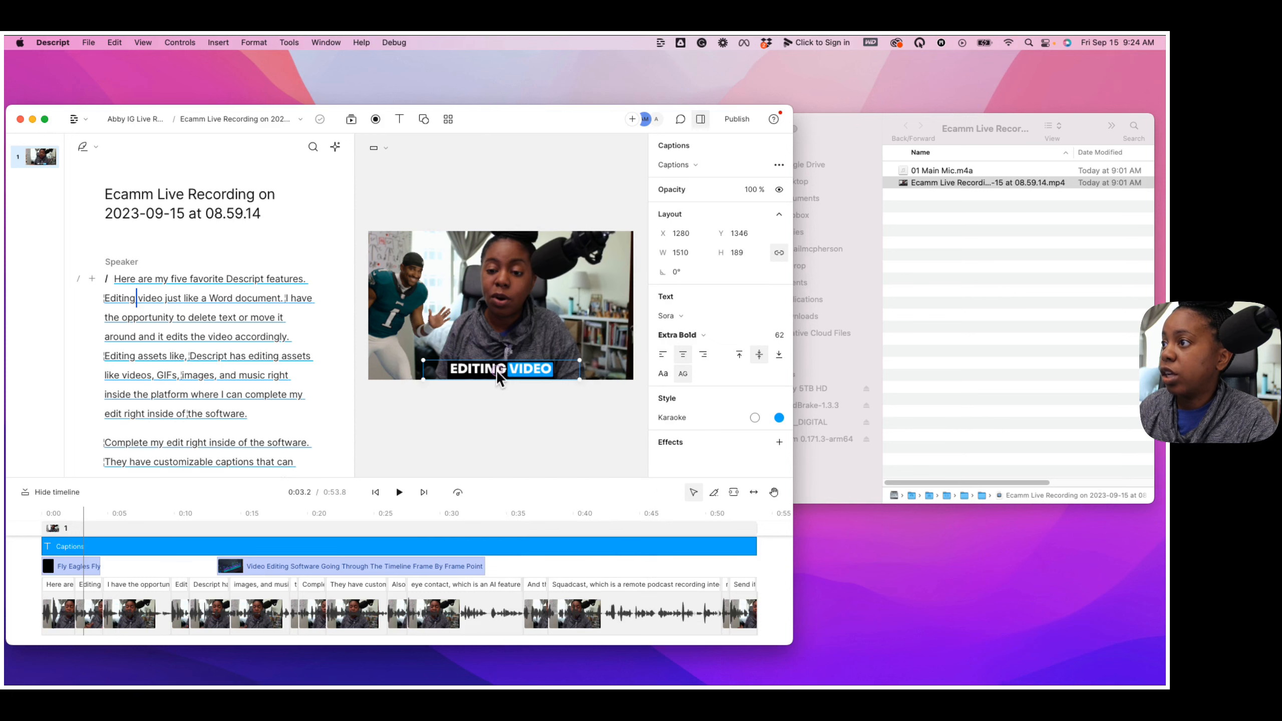
{"action": "left_click", "coordinate": [53, 533]}
{"action": "key", "text": "space"}
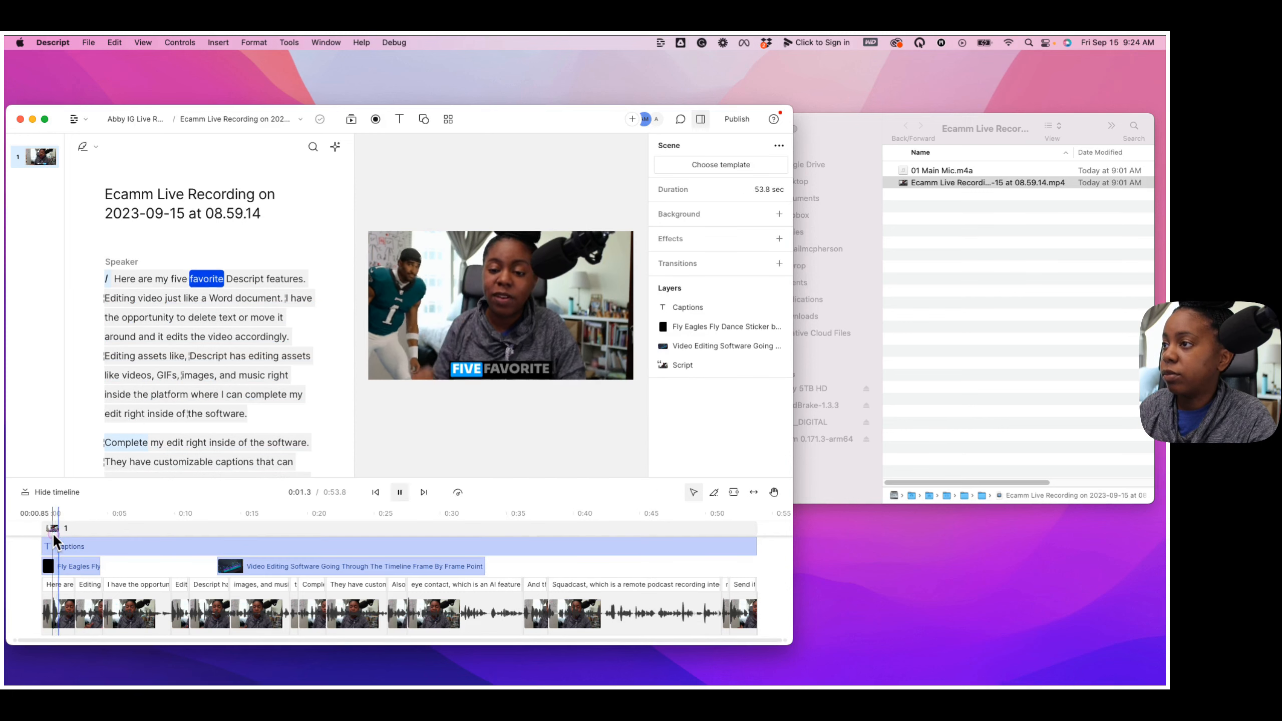
{"action": "left_click", "coordinate": [399, 492]}
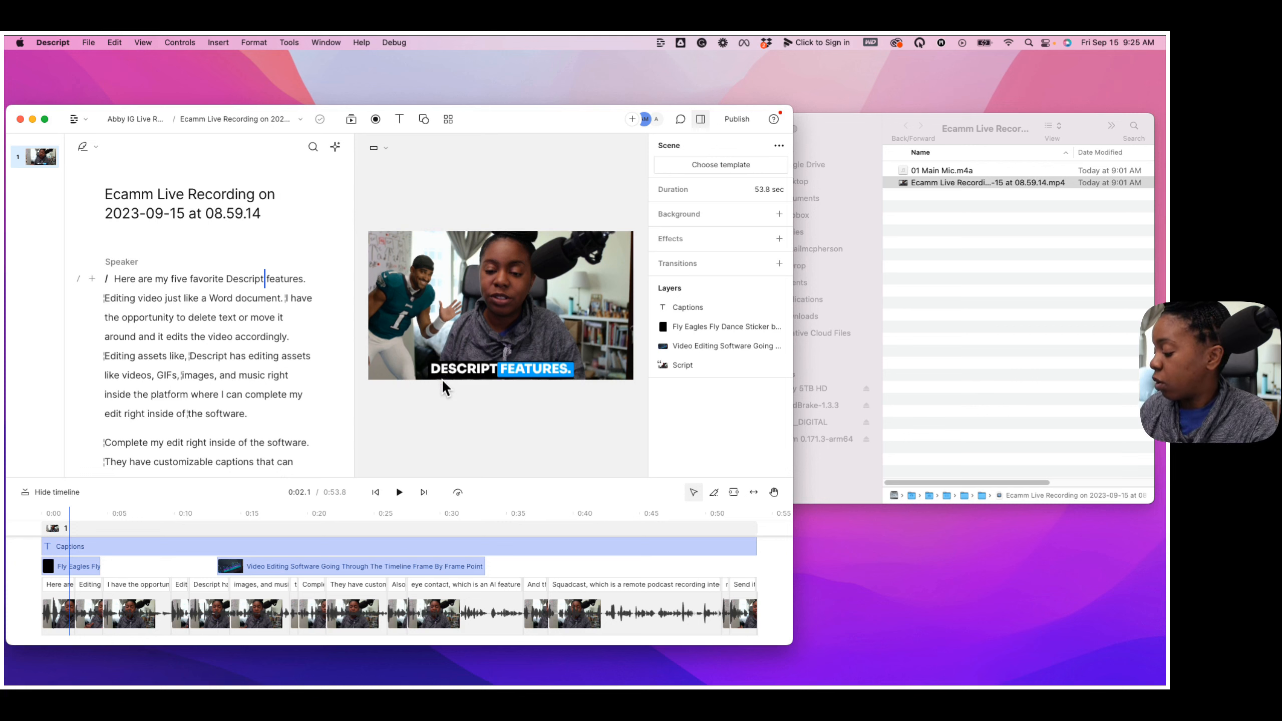
Step: Start a new scene in the script before "Complete my edit right inside of the software."
{"action": "left_click", "coordinate": [42, 527]}
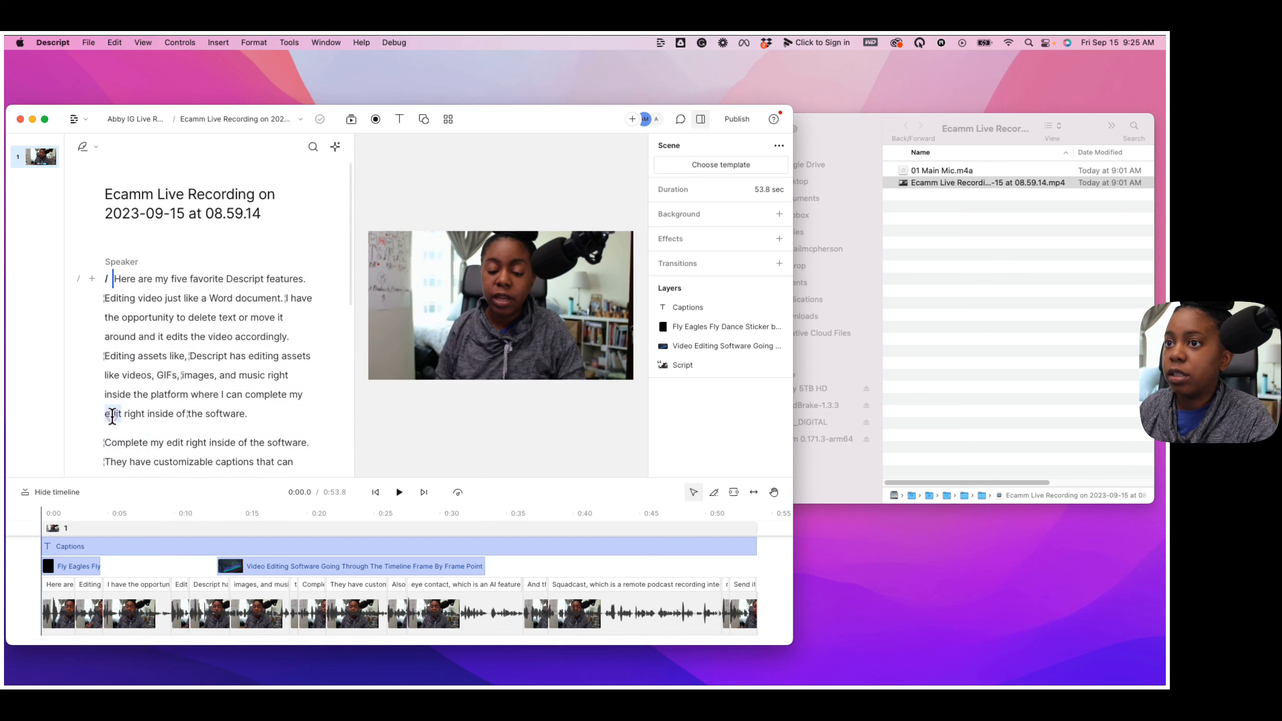
{"action": "key", "text": "super+z"}
{"action": "left_click", "coordinate": [144, 528]}
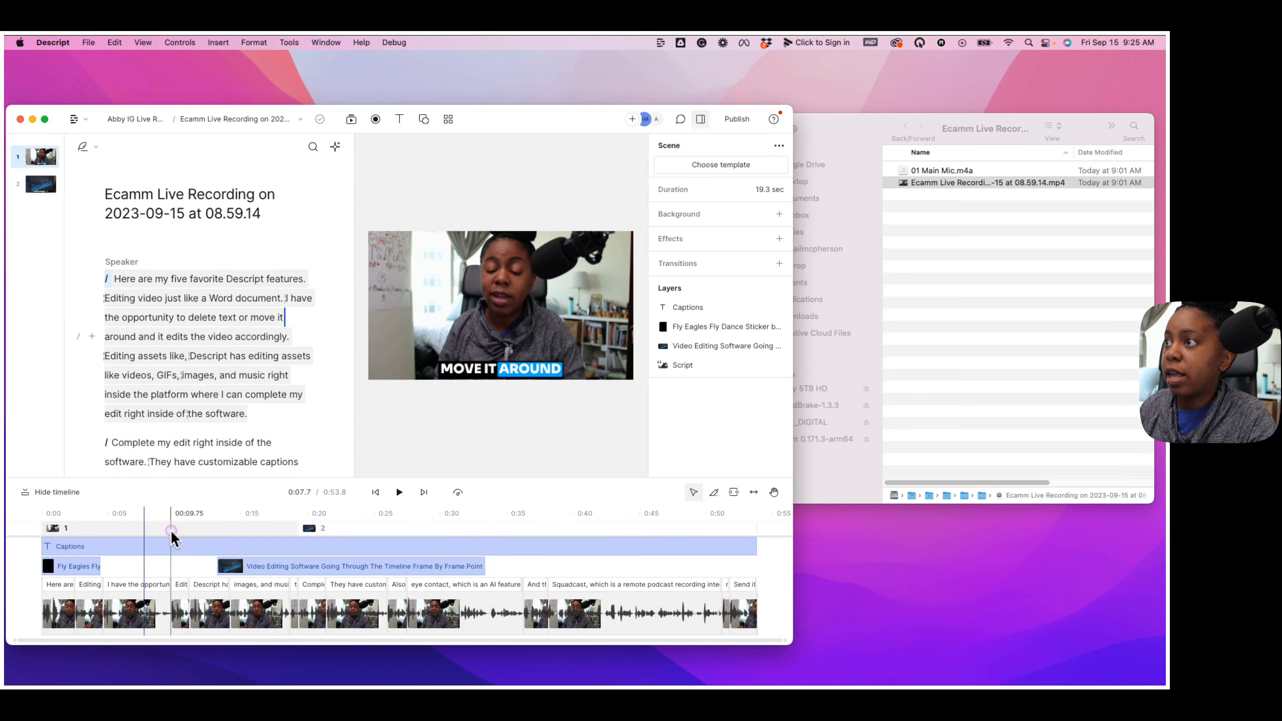
Step: Remove the stock video-editing clip from the timeline and look at a frame in each scene
{"action": "key", "text": "super+z"}
{"action": "left_click", "coordinate": [229, 529]}
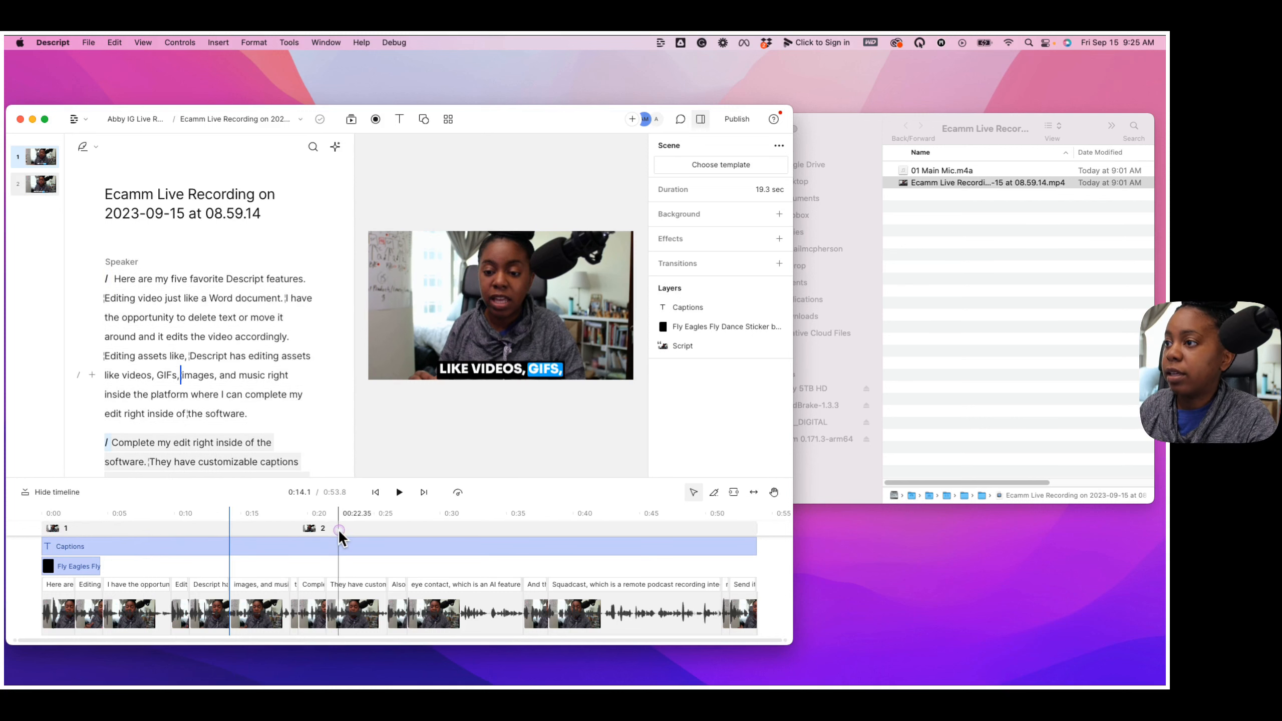
{"action": "left_click", "coordinate": [339, 529]}
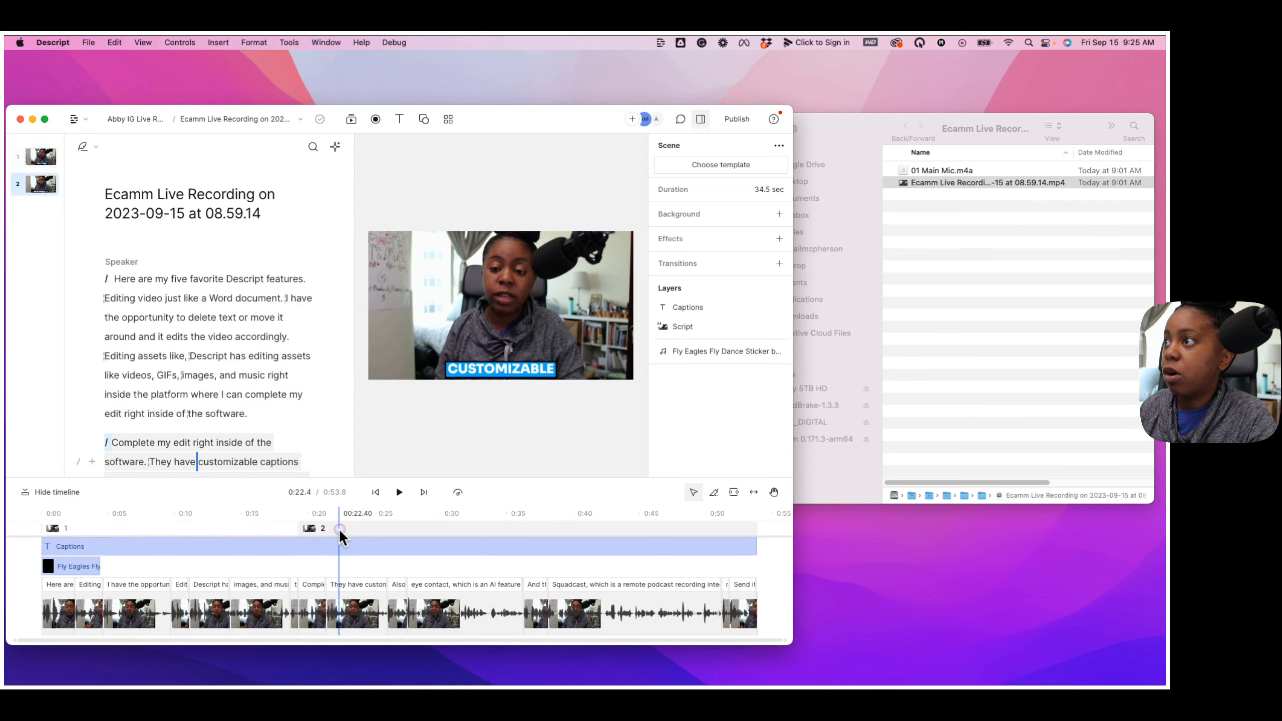
Step: Apply the Eye Contact effect to the opening script clip of the first scene
{"action": "left_click", "coordinate": [55, 614]}
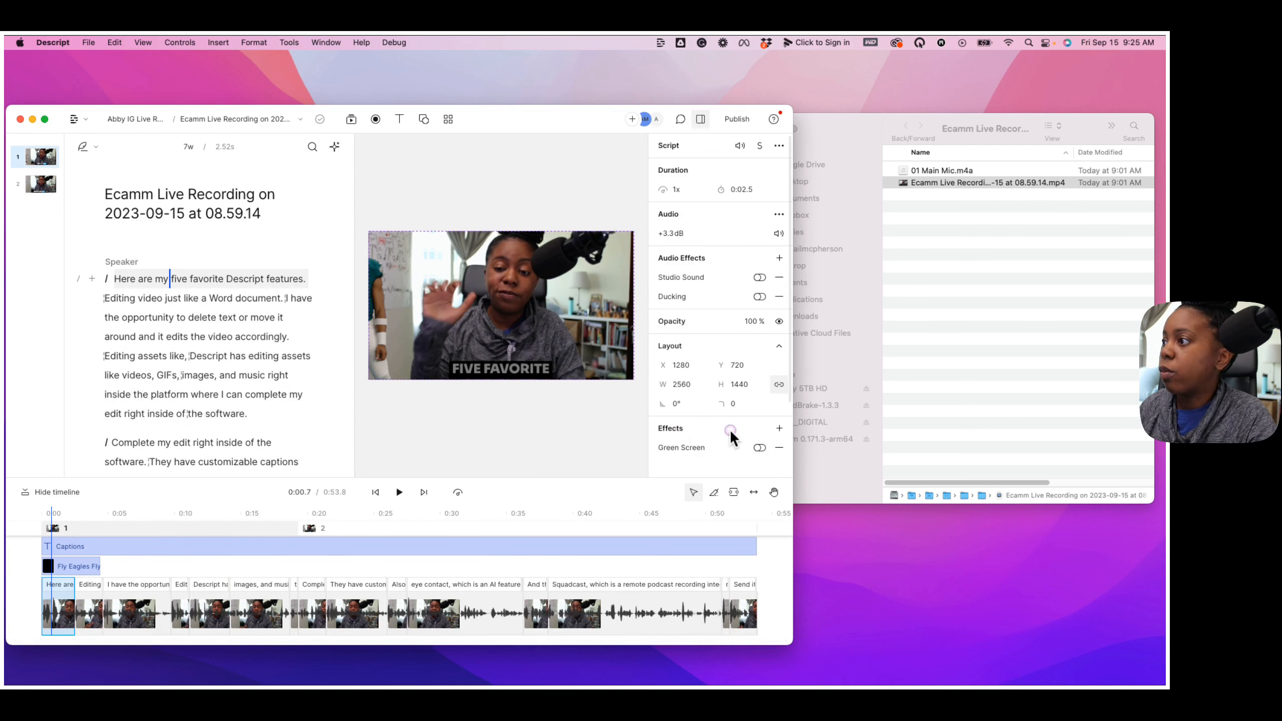
{"action": "left_click", "coordinate": [778, 428]}
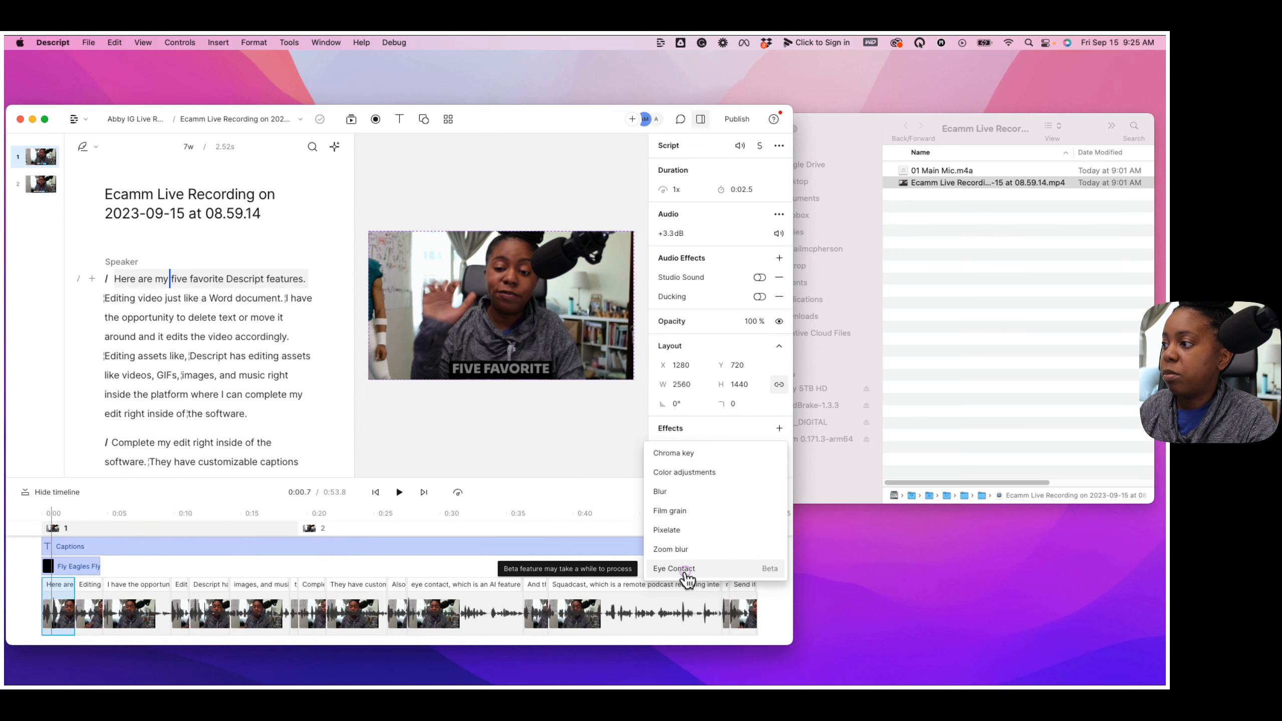
{"action": "left_click", "coordinate": [666, 569]}
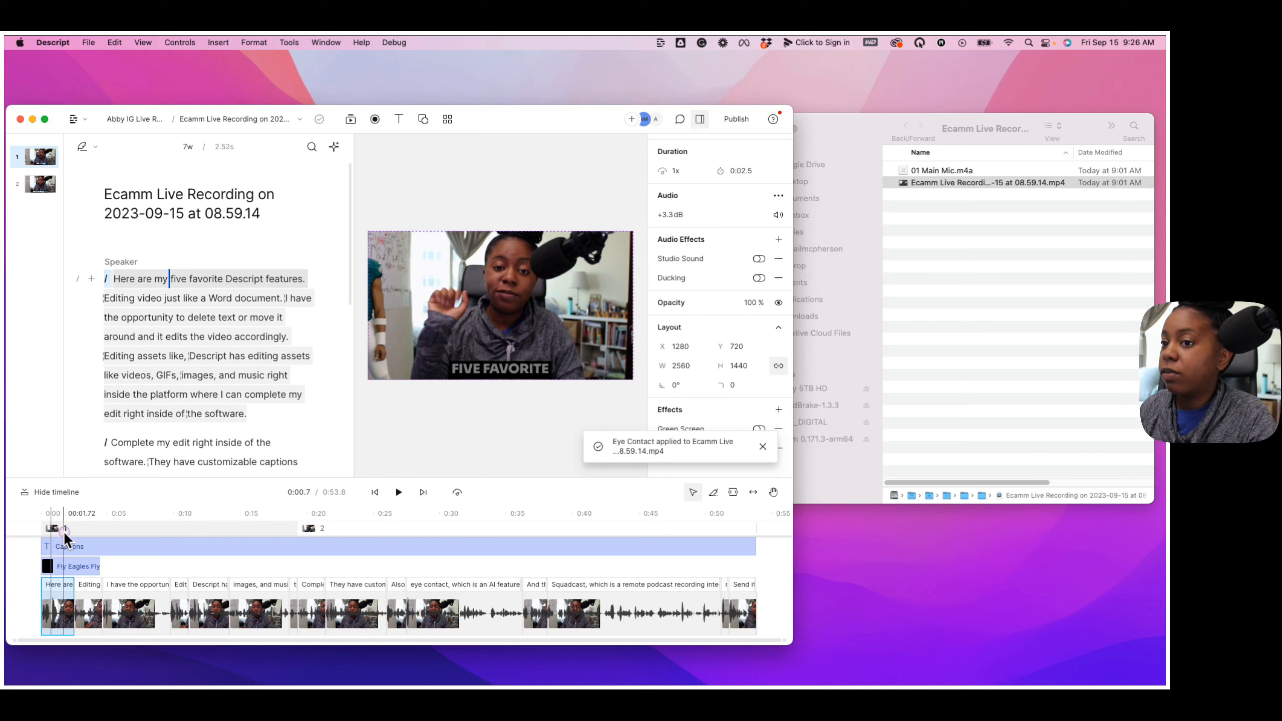
Step: Preview the original recording Ecamm Live Recording on 2023-09-15 at 08.59.14.mp4 in Finder and check the speaker's gaze at several moments
{"action": "left_click", "coordinate": [36, 533]}
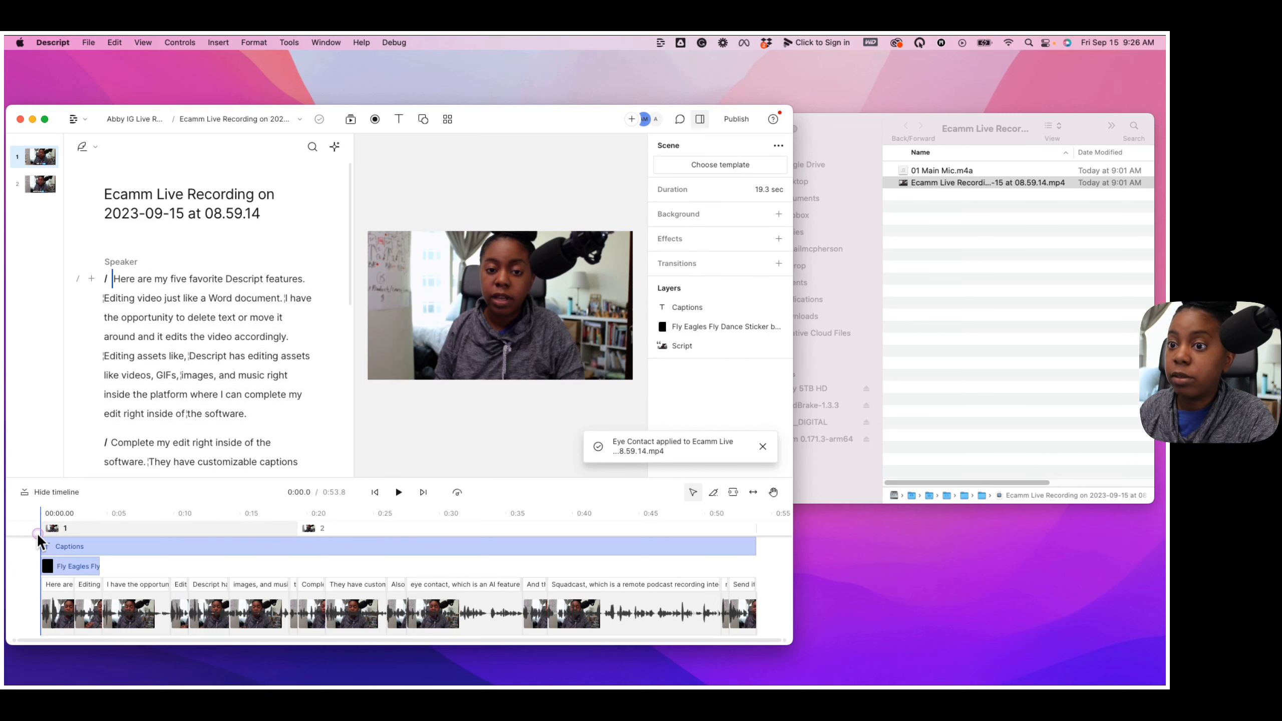
{"action": "left_click", "coordinate": [947, 183]}
{"action": "left_click", "coordinate": [944, 186]}
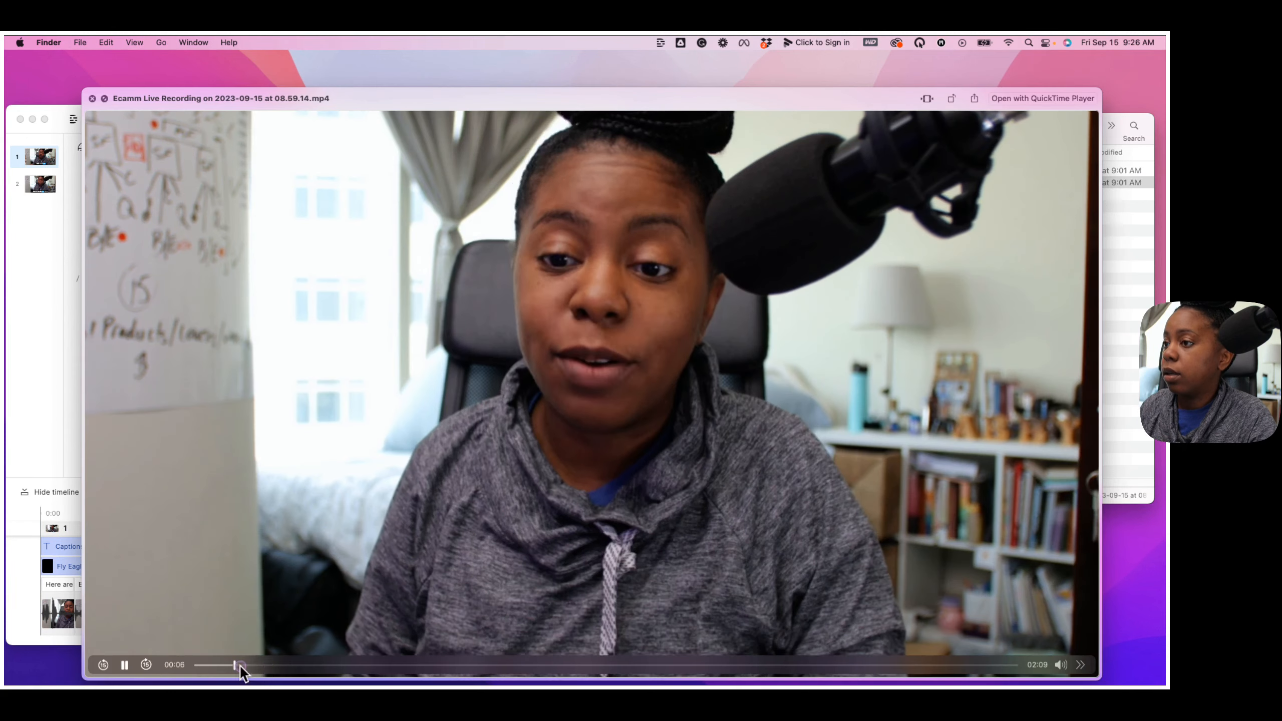
{"action": "left_click", "coordinate": [273, 665]}
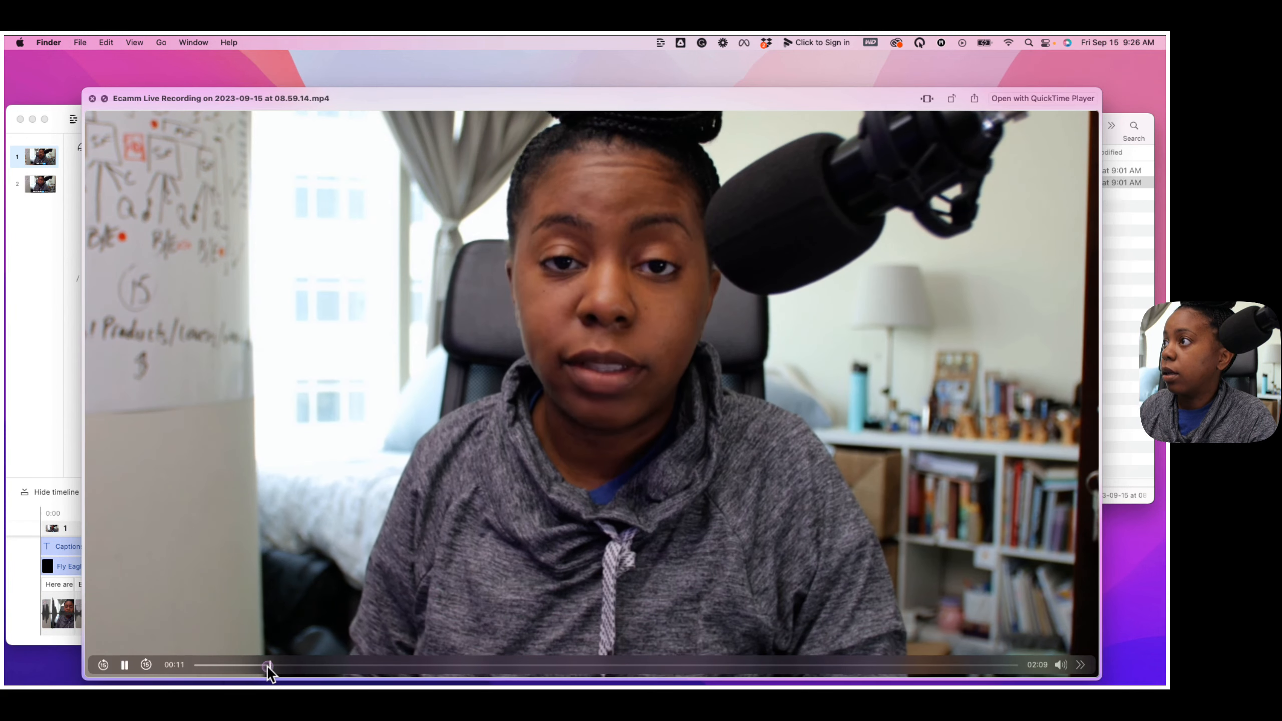
{"action": "left_click", "coordinate": [345, 664]}
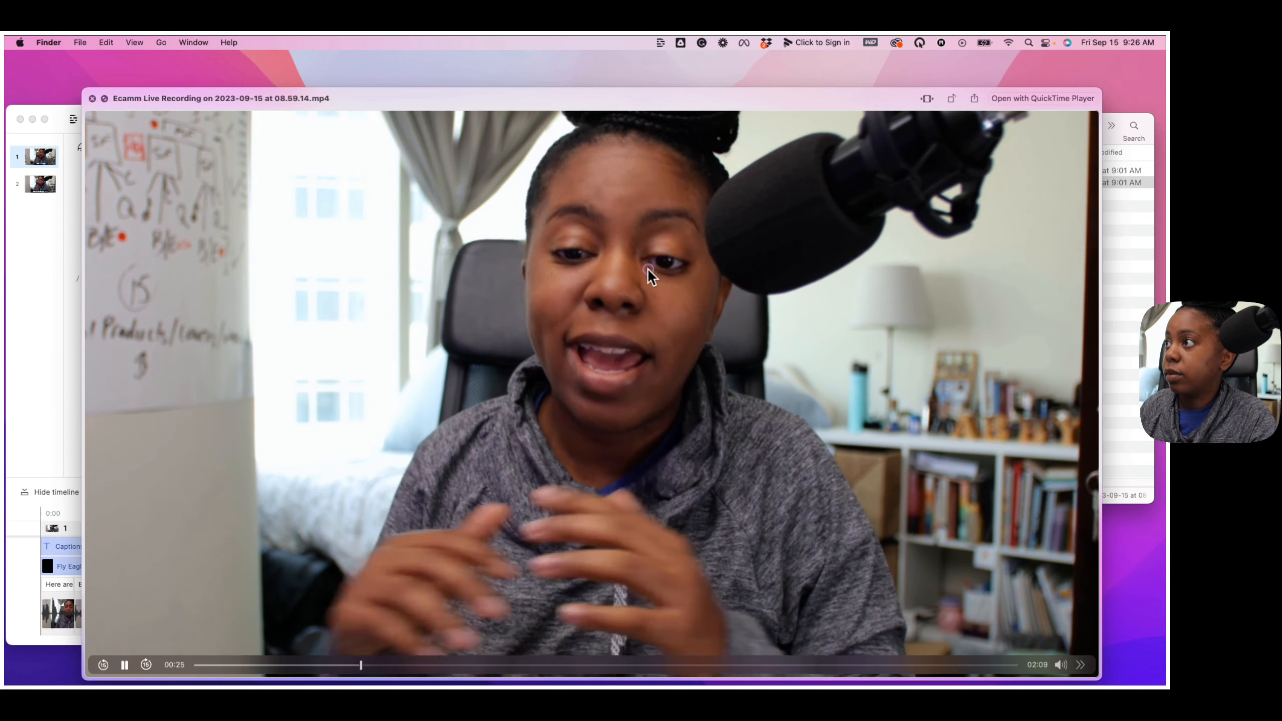
{"action": "key", "text": "space"}
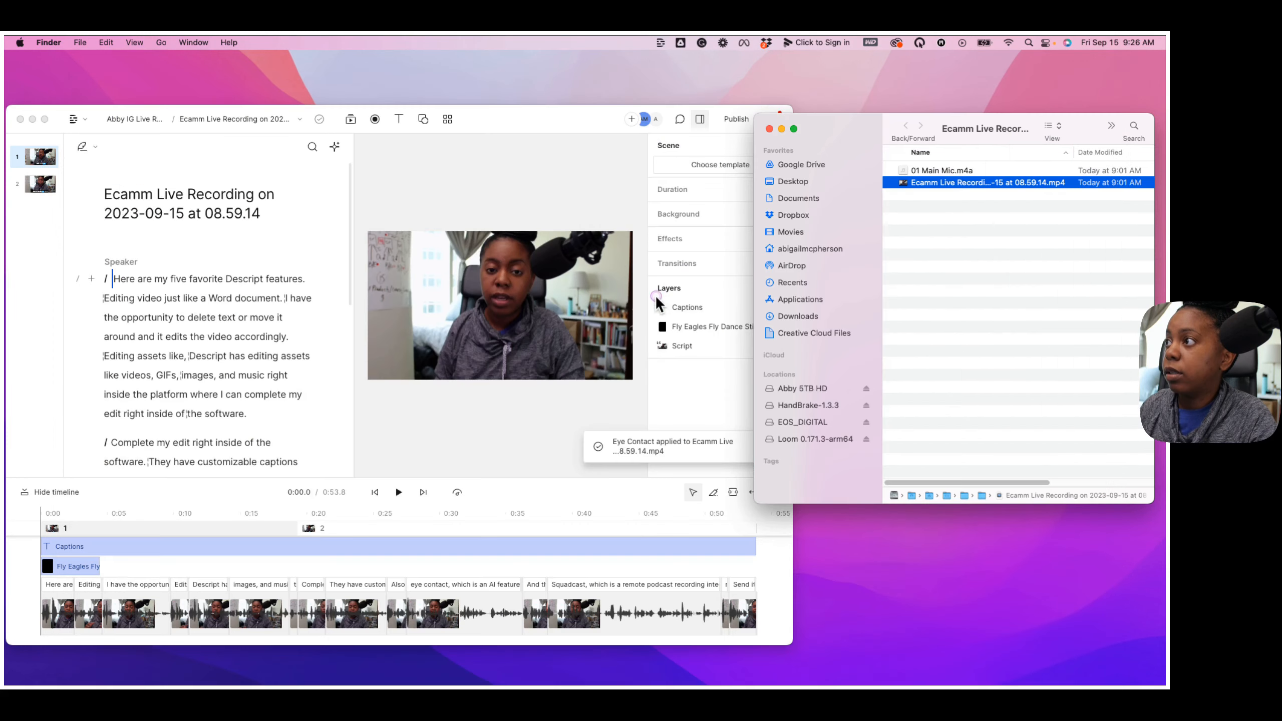
Step: Return to Descript and play the edited video from the beginning to examine the speaker's eye contact
{"action": "left_click", "coordinate": [41, 528]}
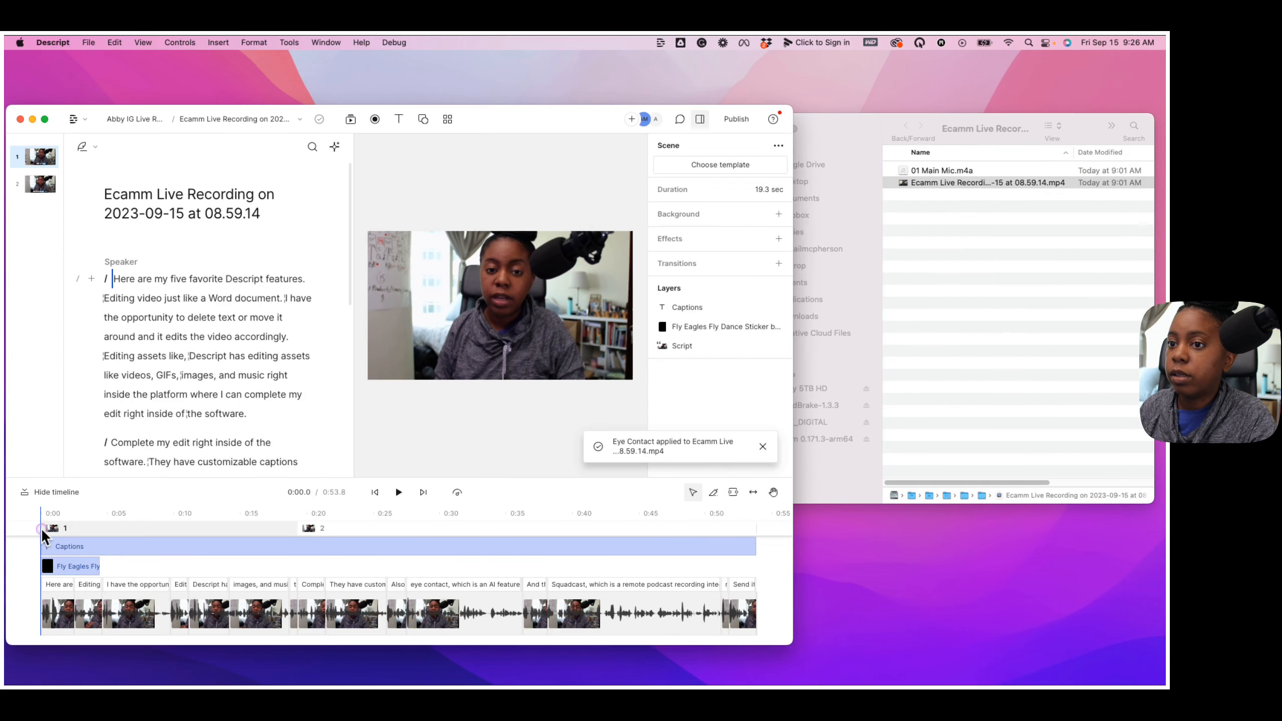
{"action": "key", "text": "space"}
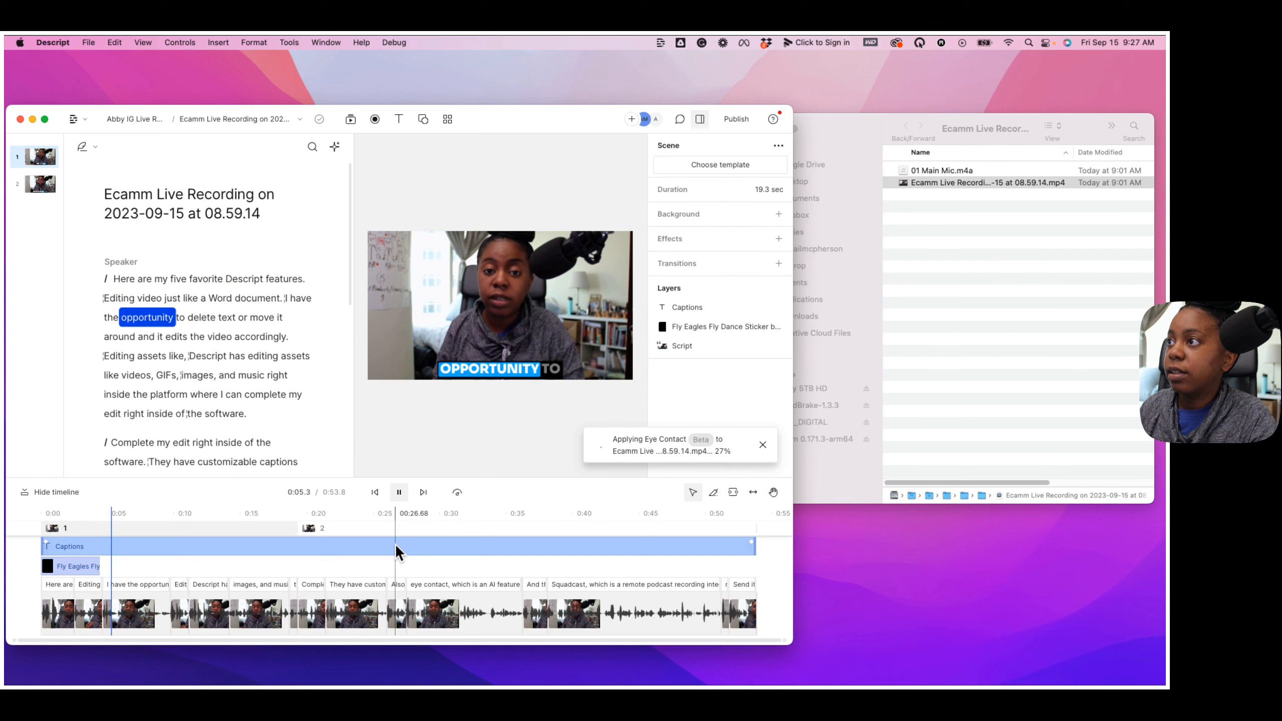
{"action": "key", "text": "space"}
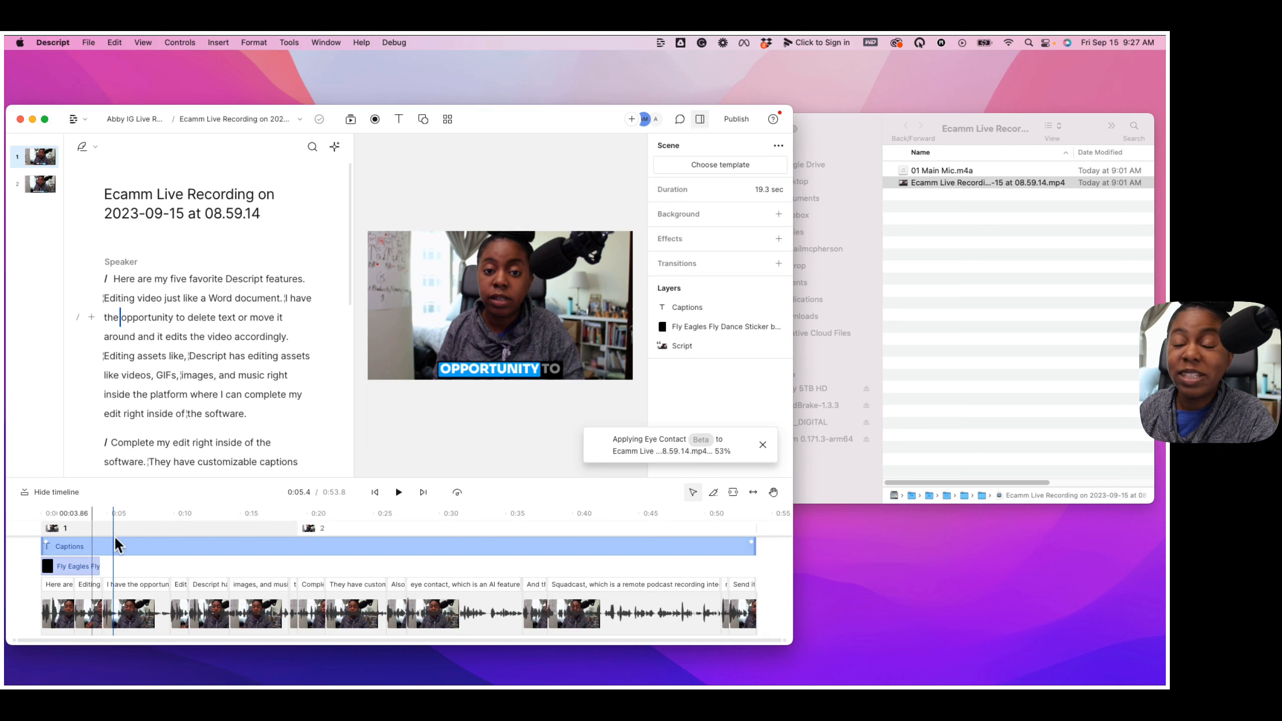
{"action": "left_click", "coordinate": [515, 287]}
{"action": "mouse_move", "coordinate": [491, 269]}
{"action": "left_mouse_down"}
{"action": "mouse_move", "coordinate": [520, 281]}
{"action": "mouse_move", "coordinate": [483, 280]}
{"action": "left_mouse_up"}
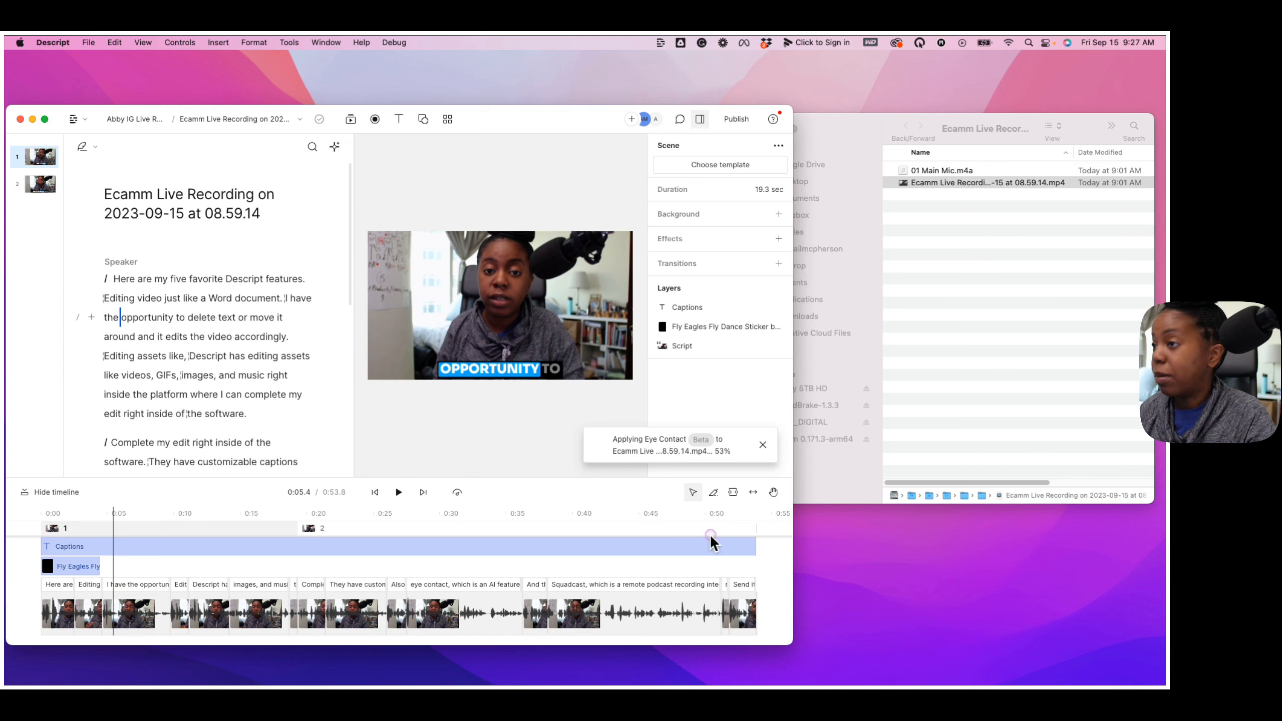
Step: Go back to the project list and create a new remote recording
{"action": "left_click", "coordinate": [76, 119]}
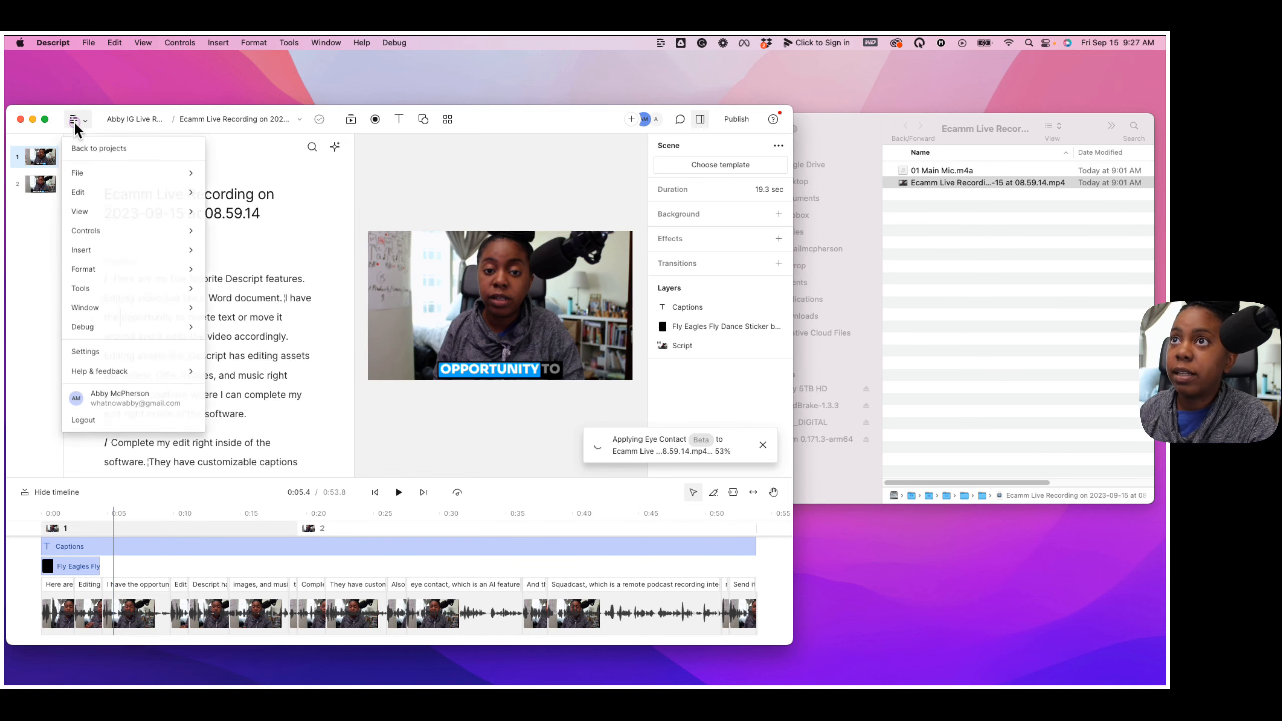
{"action": "left_click", "coordinate": [87, 150]}
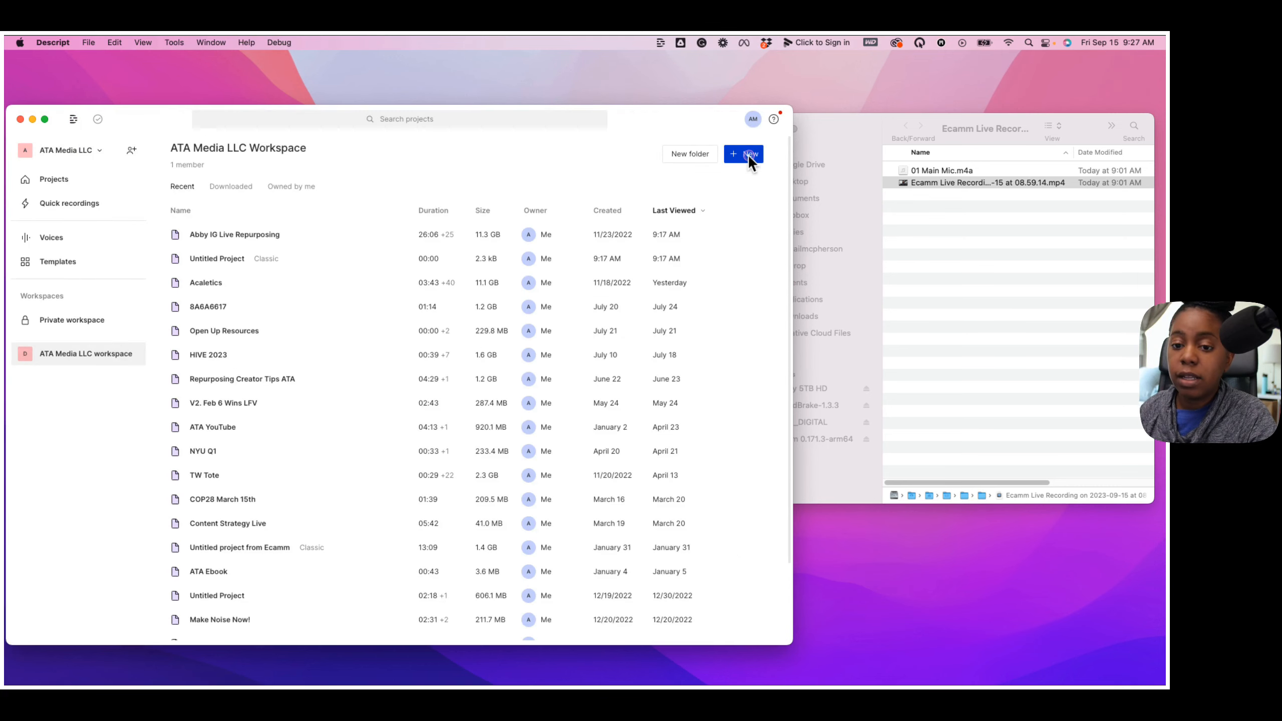
{"action": "left_click", "coordinate": [746, 155]}
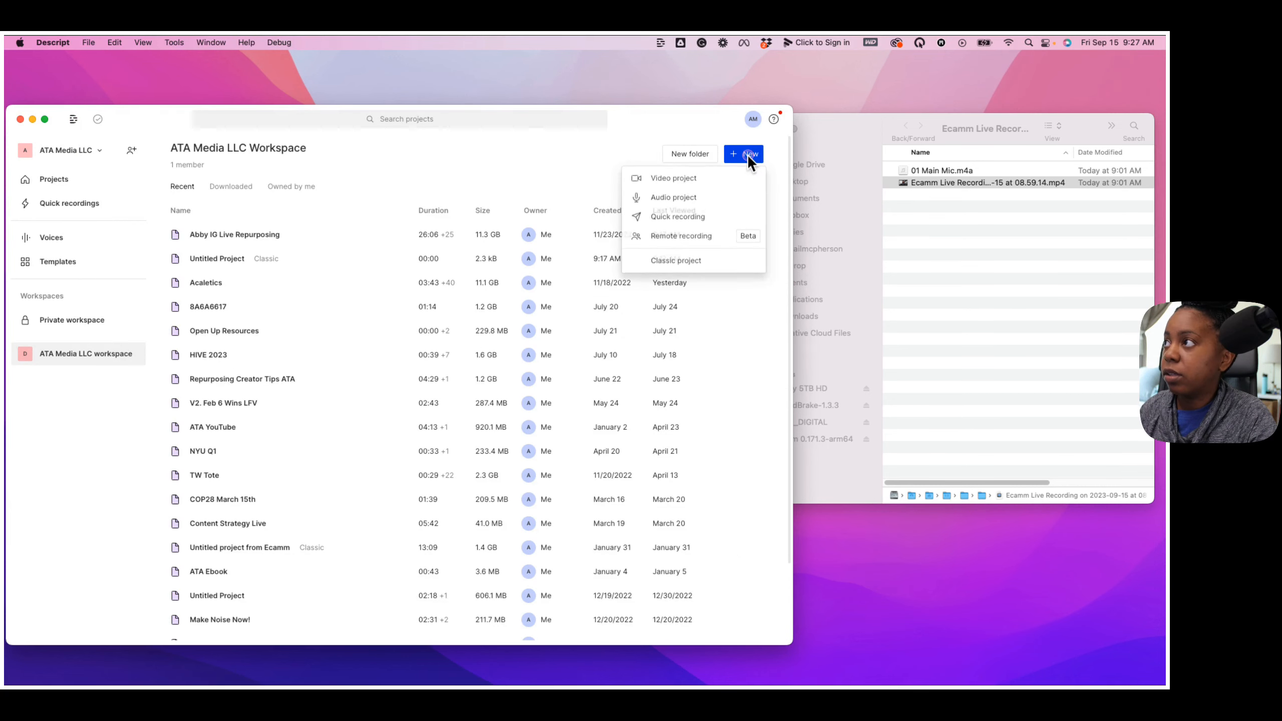
{"action": "left_click", "coordinate": [676, 236]}
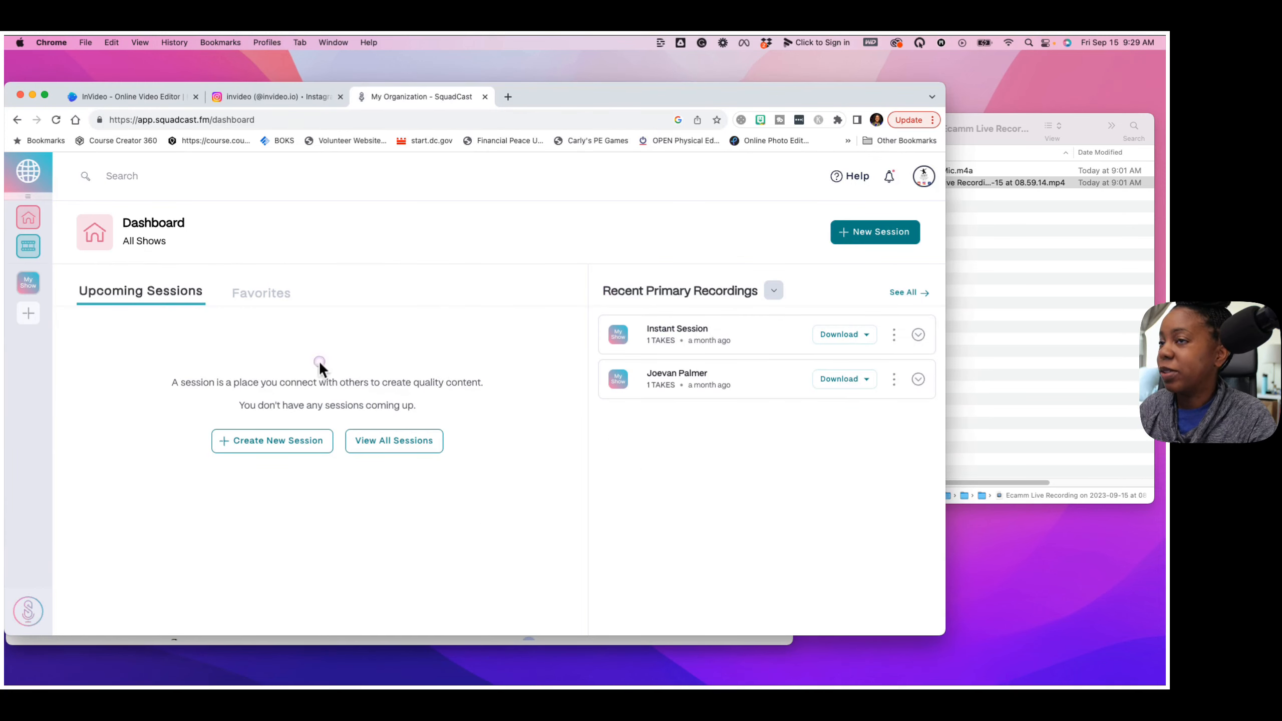
Step: Start an instant SquadCast session using USB Audio CODEC as the microphone and Ecamm Live Virtual Cam as the camera
{"action": "left_click", "coordinate": [851, 240]}
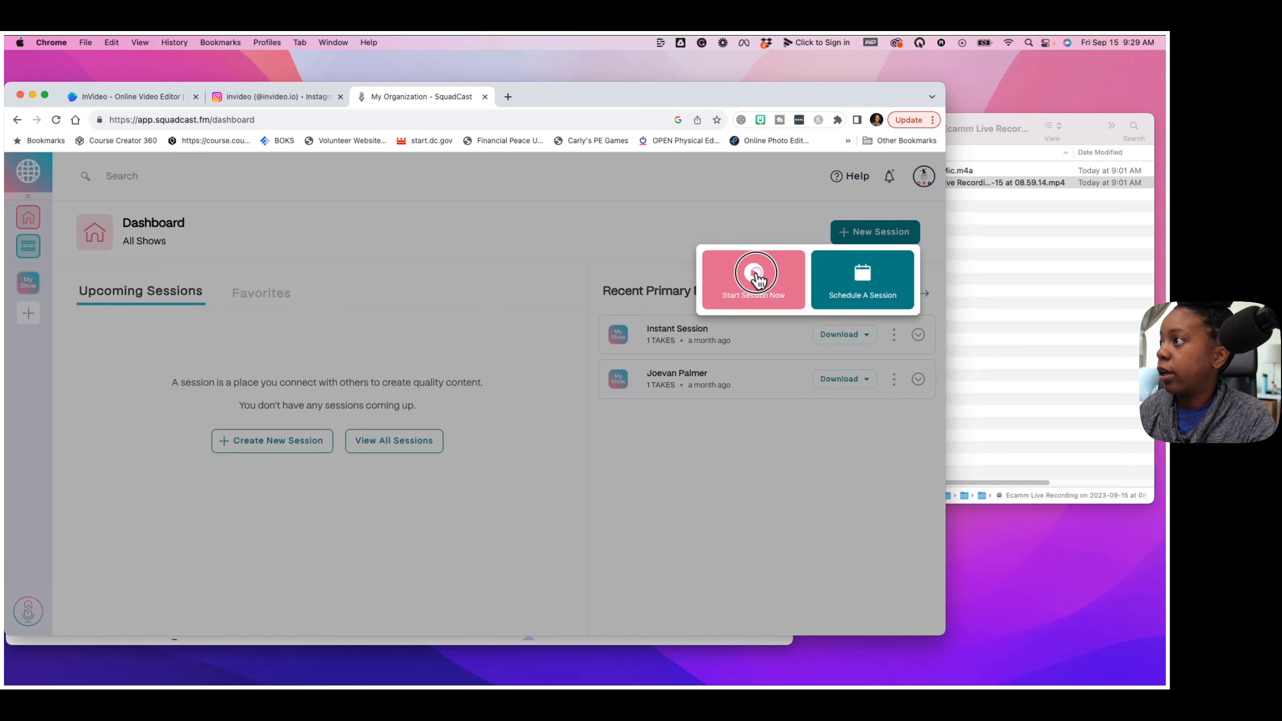
{"action": "left_click", "coordinate": [754, 277]}
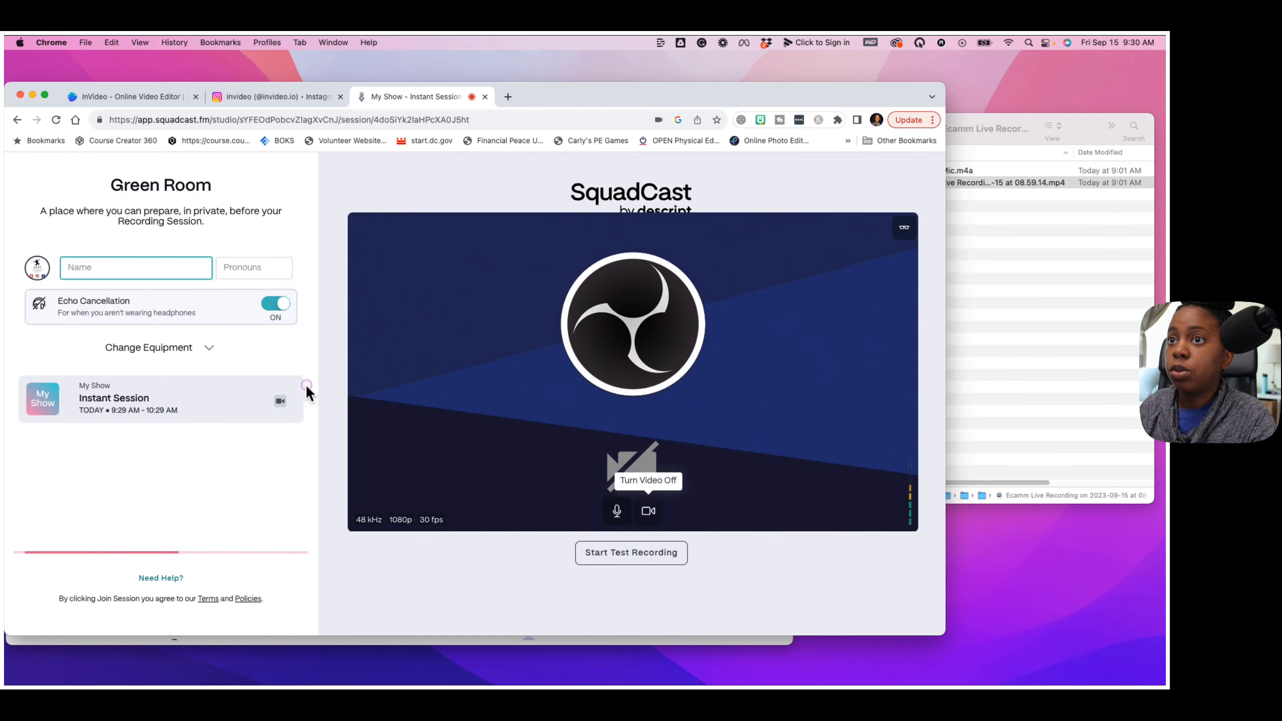
{"action": "left_click", "coordinate": [194, 348]}
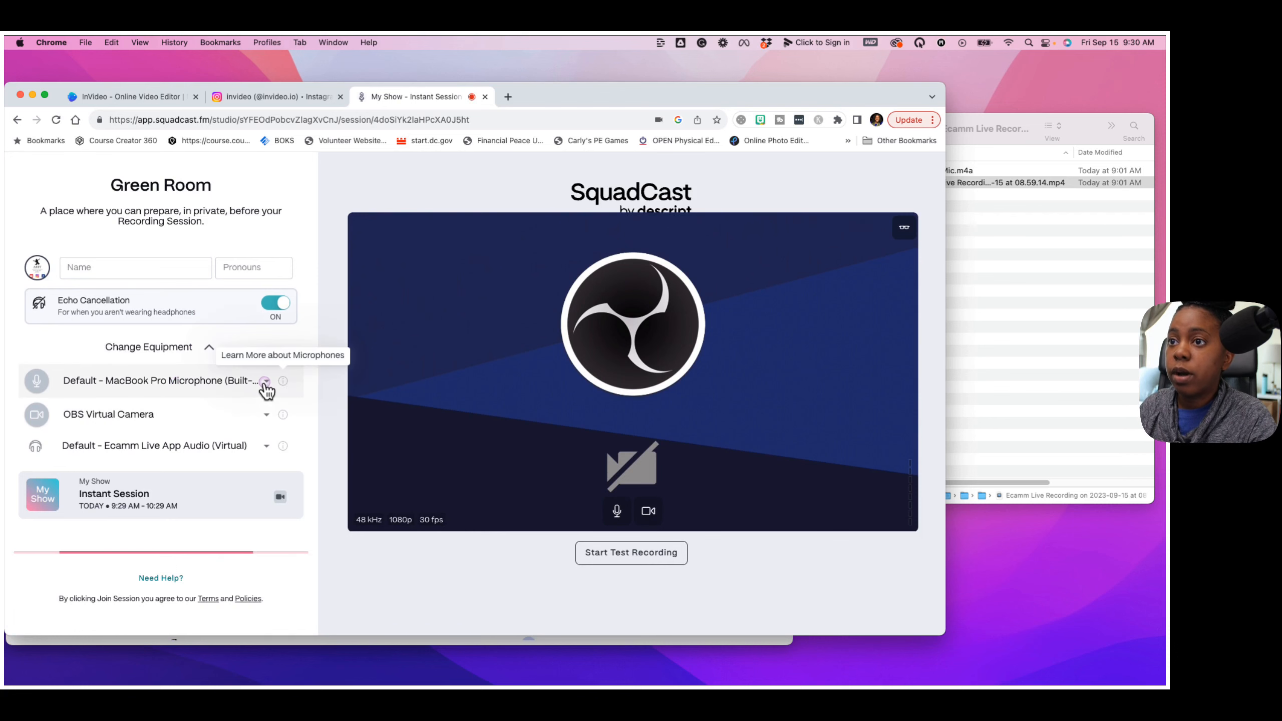
{"action": "left_click", "coordinate": [265, 382]}
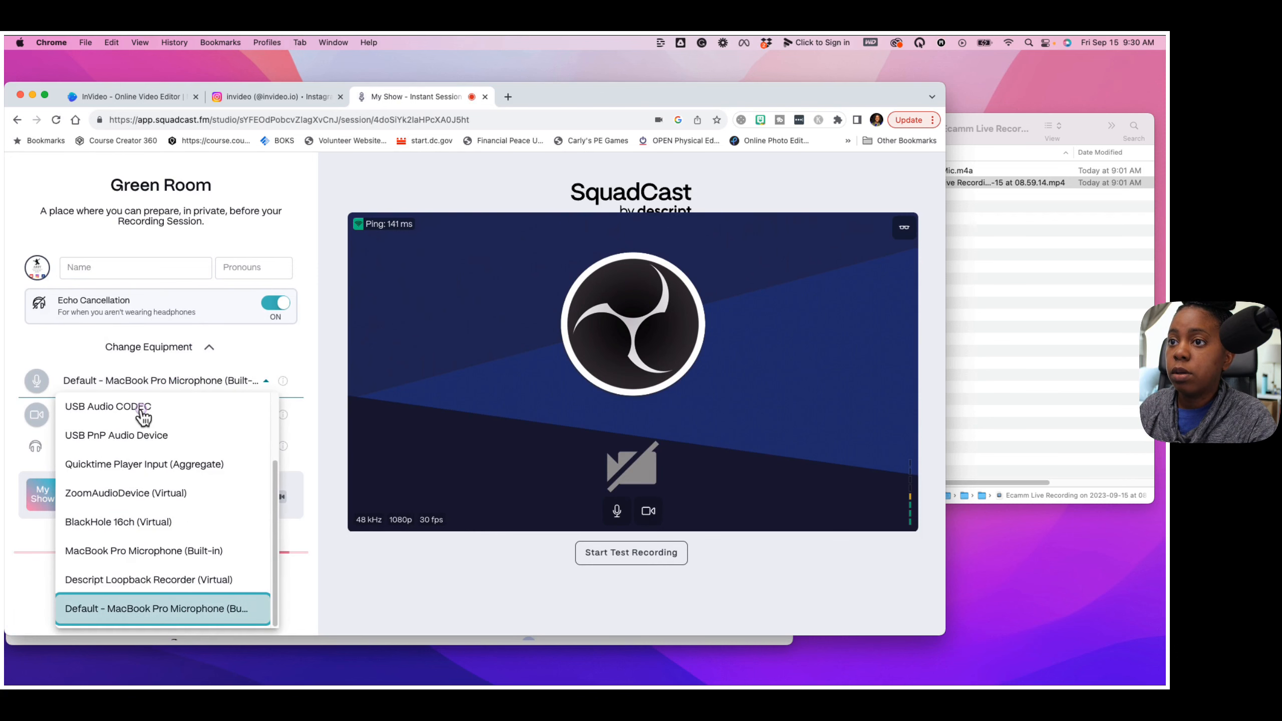
{"action": "left_click", "coordinate": [144, 408]}
{"action": "left_click", "coordinate": [263, 417]}
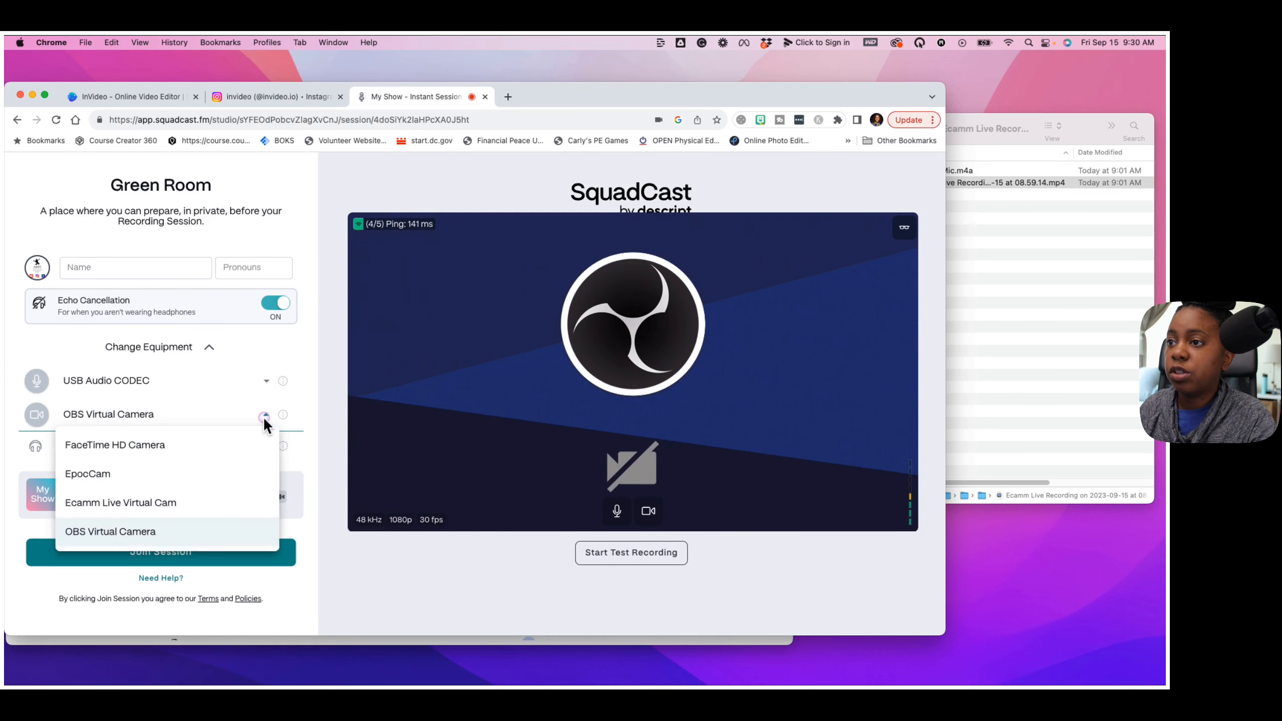
{"action": "left_click", "coordinate": [199, 504]}
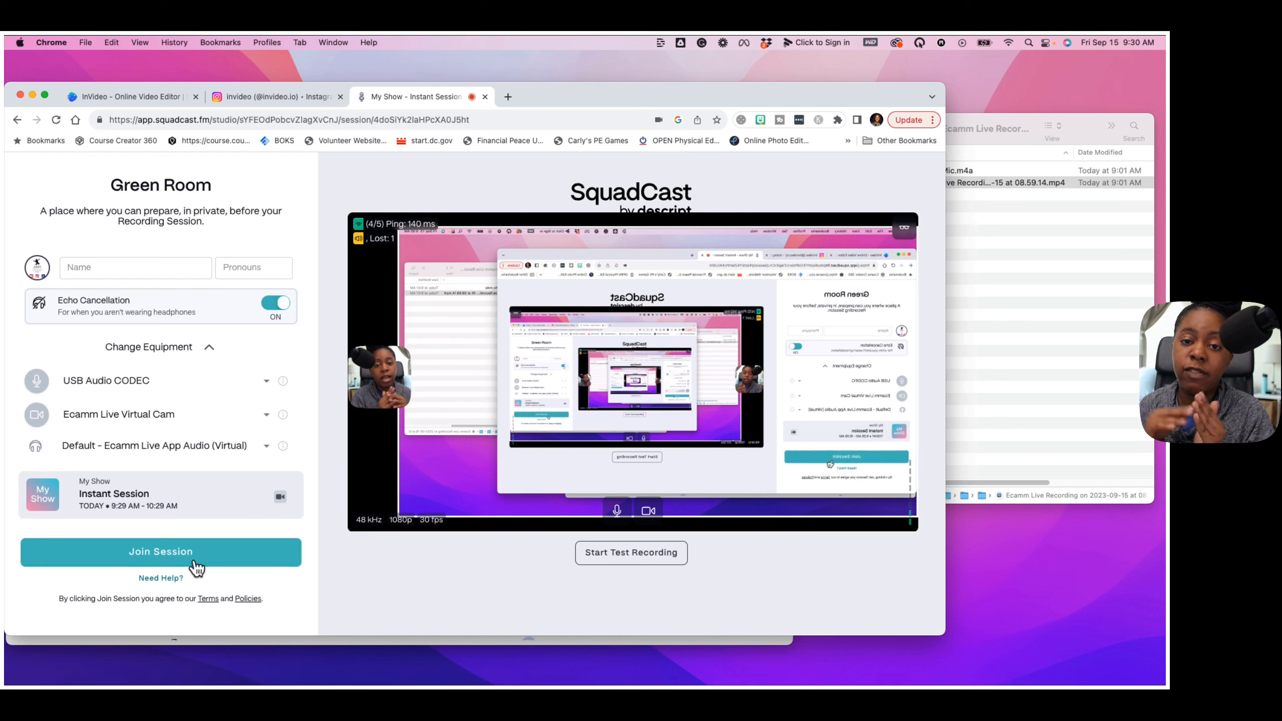
Step: Enter the participant's name in the Green Room and join the session
{"action": "left_click", "coordinate": [166, 272]}
{"action": "type", "text": "Aby"}
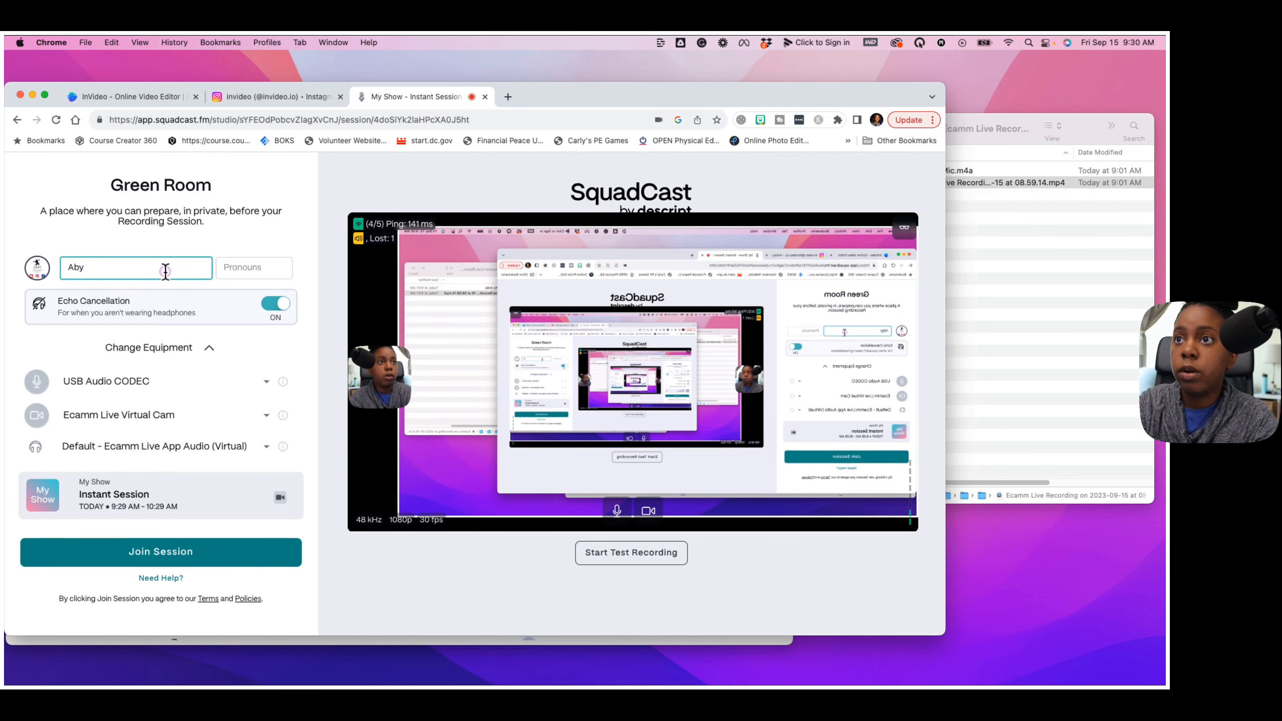
{"action": "type", "text": "by"}
{"action": "left_click", "coordinate": [201, 561]}
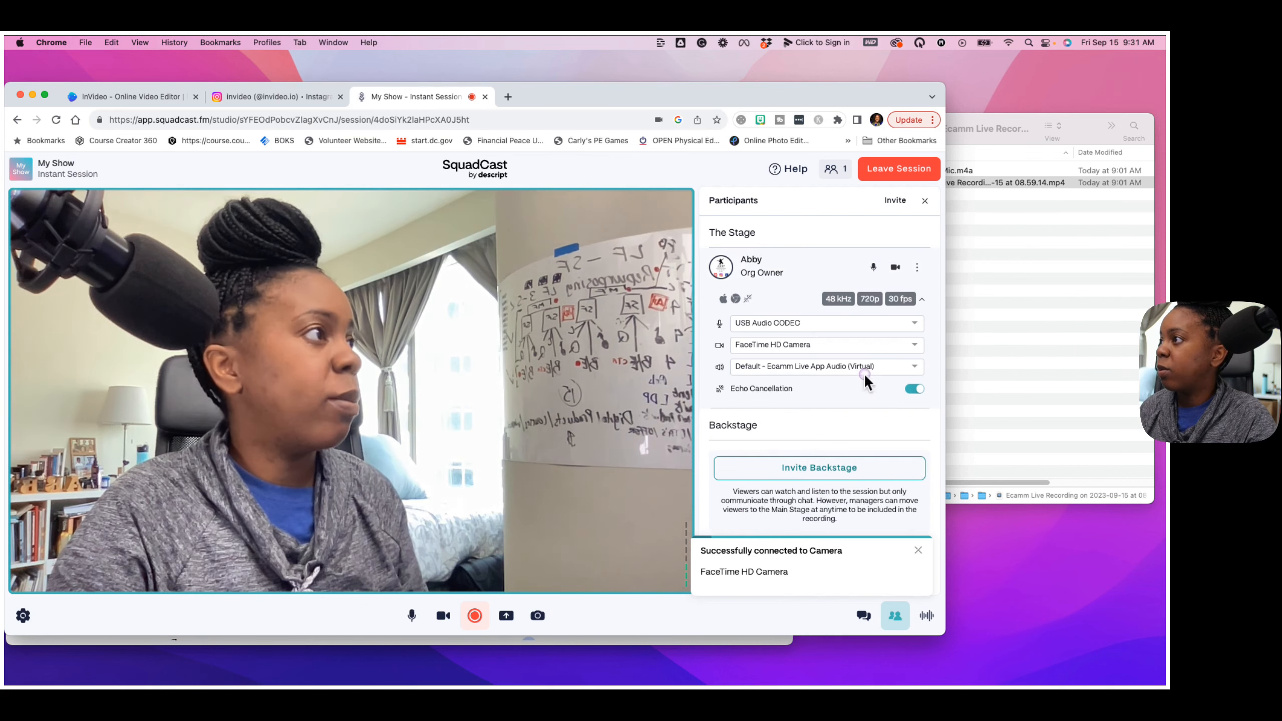
Step: Look at the session's invitation link option without inviting anyone, and record one short take in the session
{"action": "left_click", "coordinate": [896, 202]}
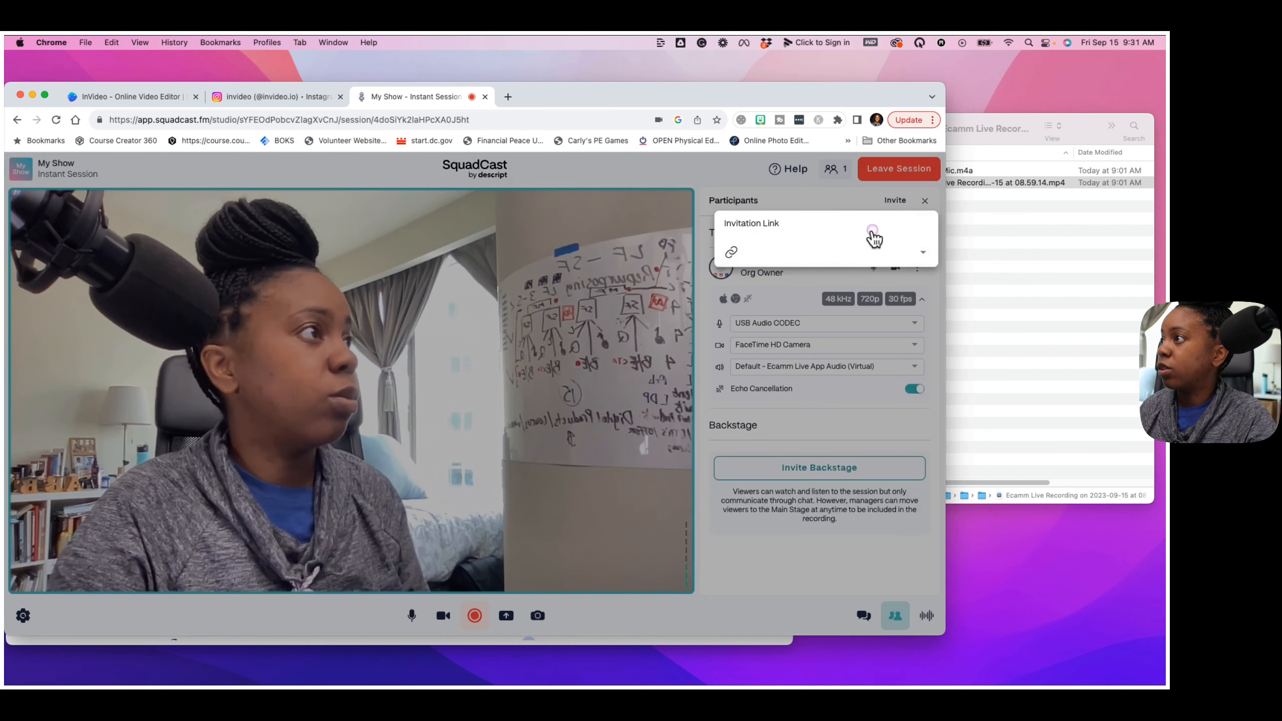
{"action": "left_click", "coordinate": [809, 203]}
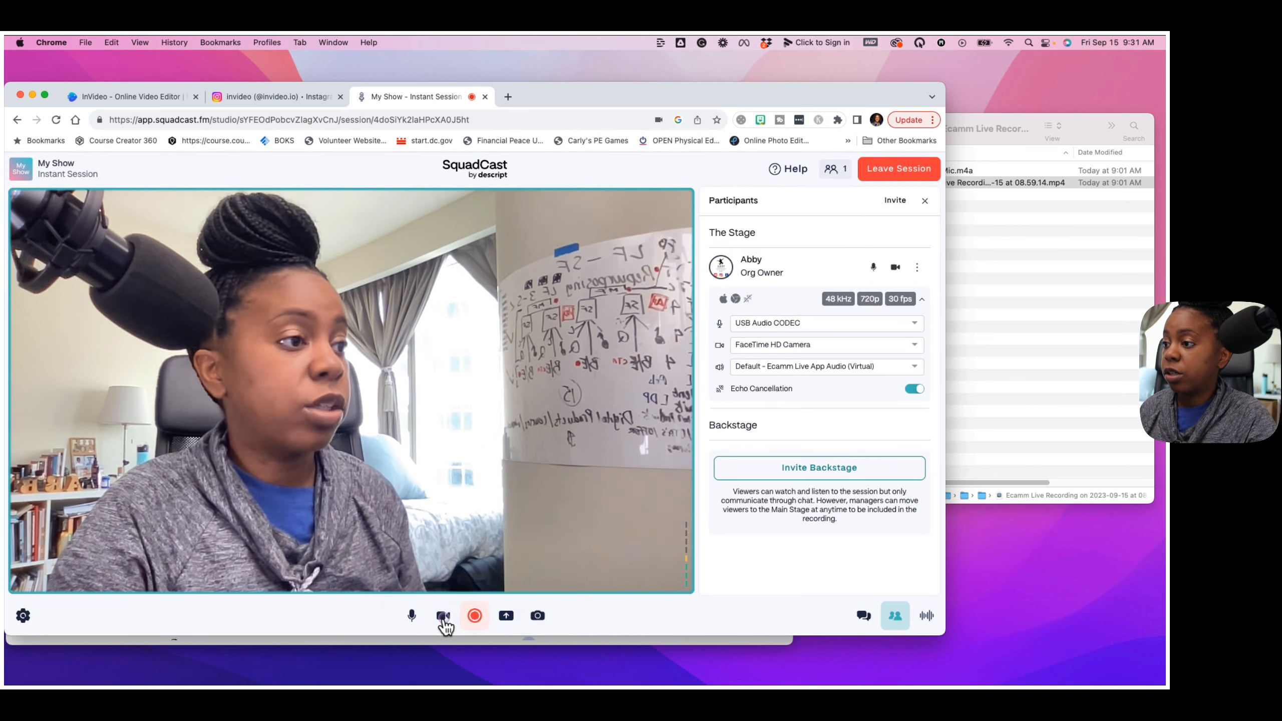
{"action": "left_click", "coordinate": [474, 617]}
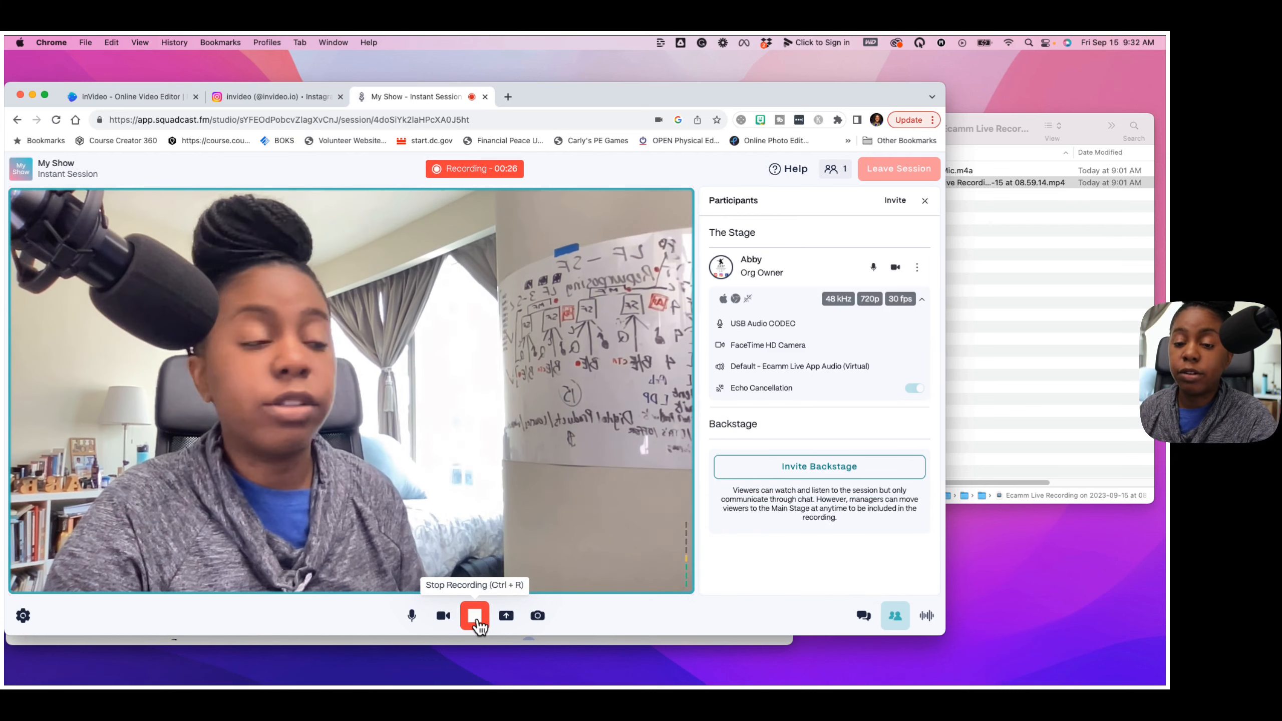
{"action": "left_click", "coordinate": [477, 617]}
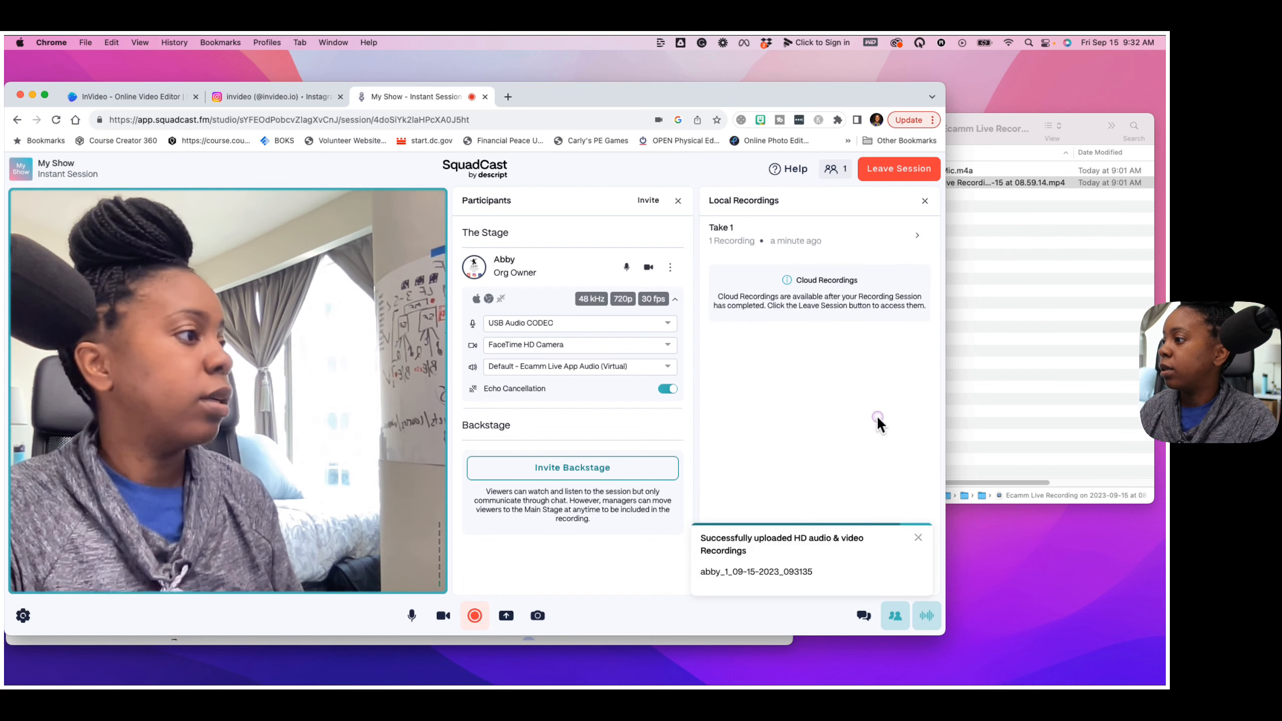
{"action": "left_click", "coordinate": [918, 537]}
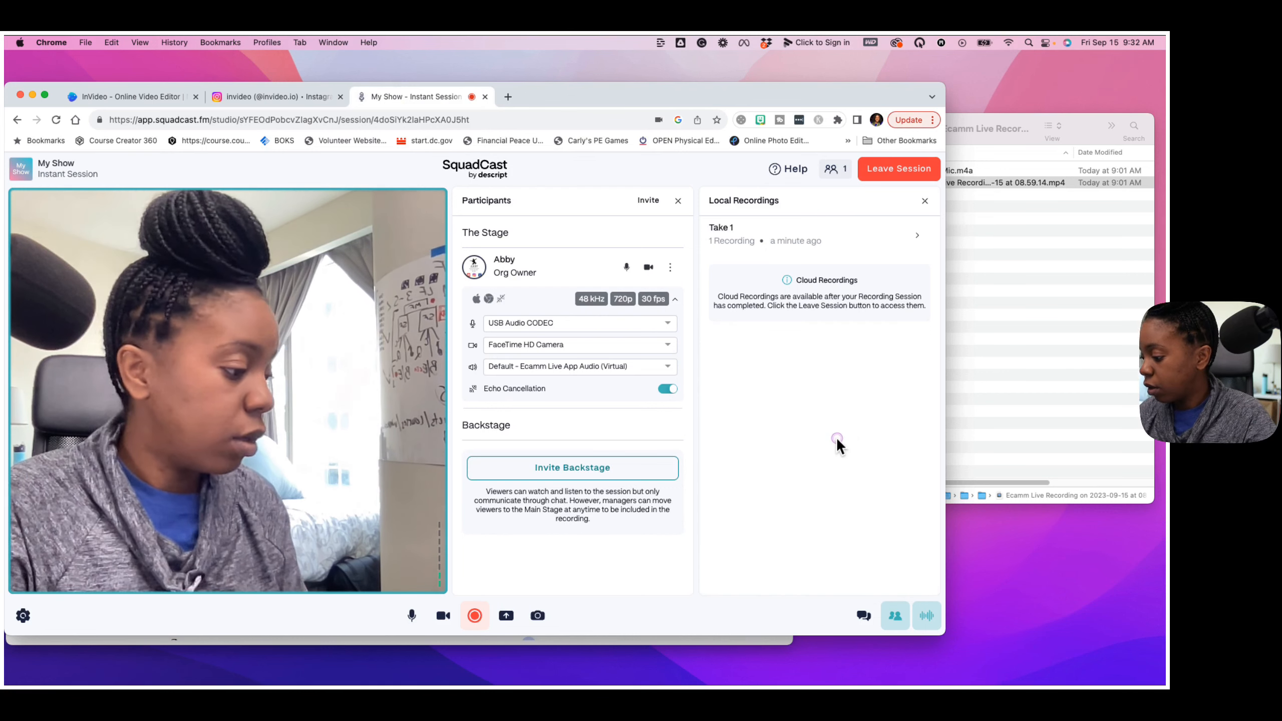
Step: Send Take 1 from SquadCast to Descript for editing, signing in with Google and opening the project in the desktop app
{"action": "left_click", "coordinate": [858, 235]}
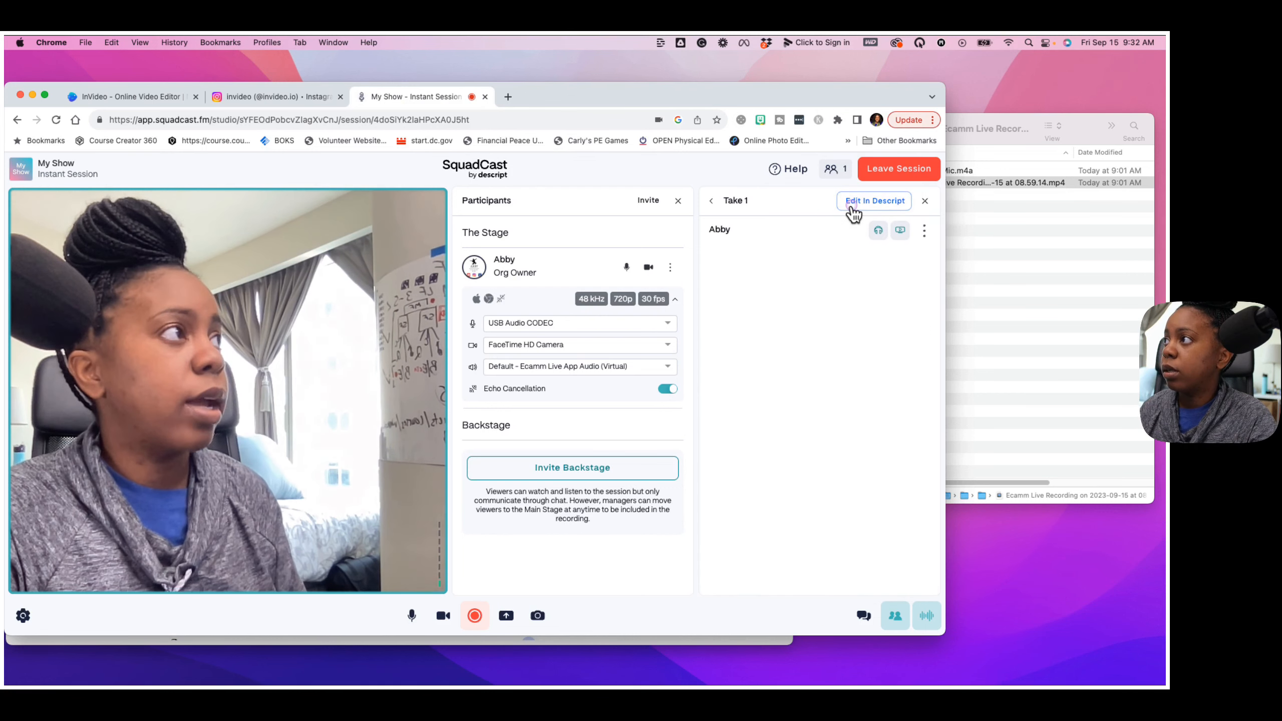
{"action": "left_click", "coordinate": [852, 201]}
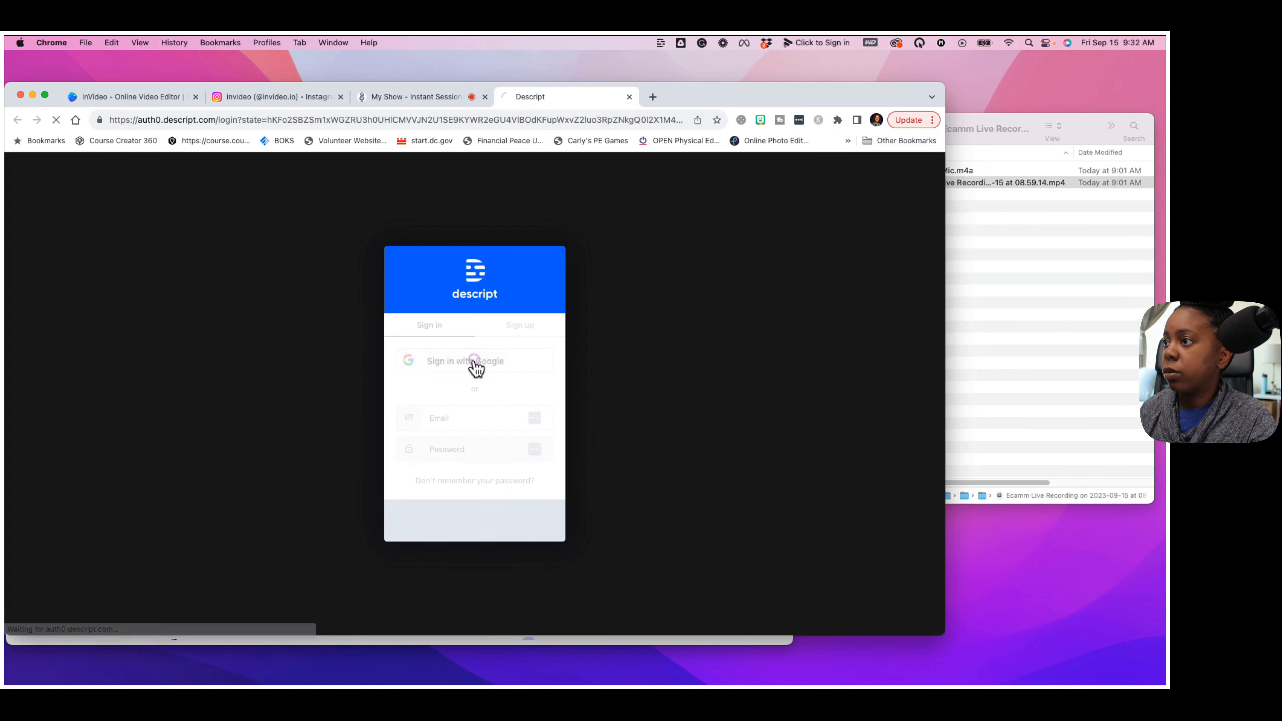
{"action": "left_click", "coordinate": [473, 359]}
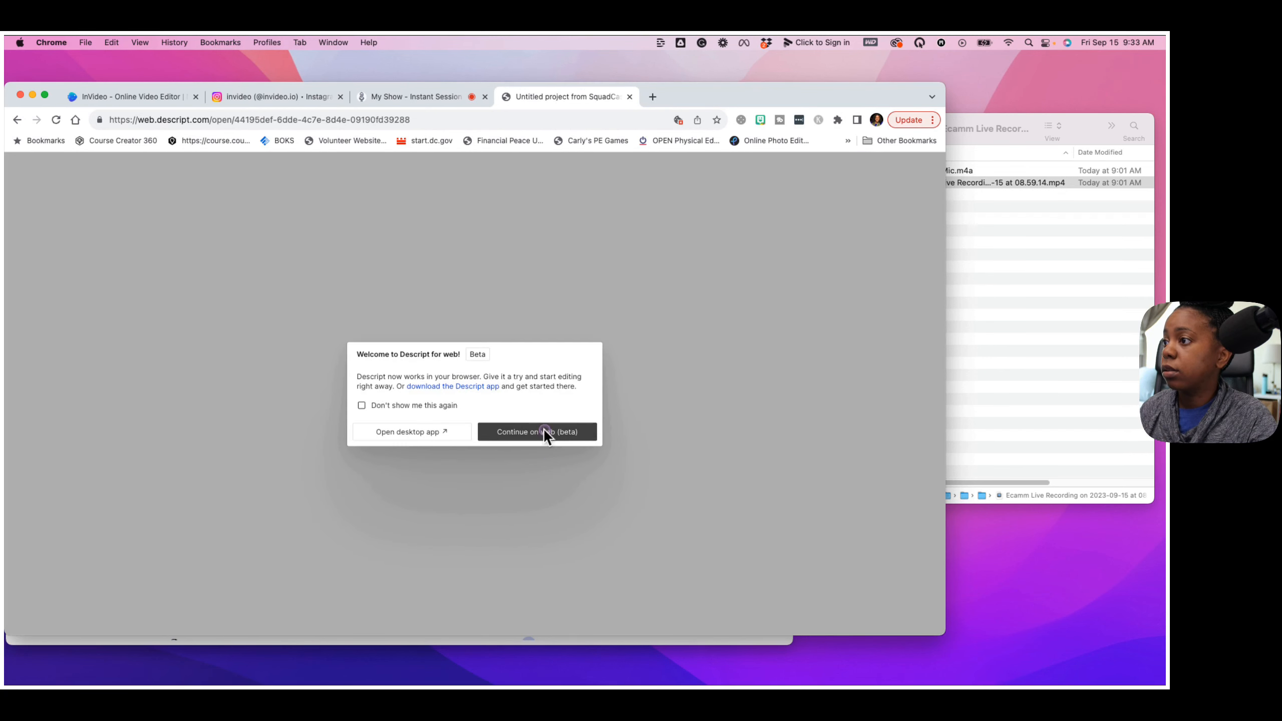
{"action": "left_click", "coordinate": [420, 432]}
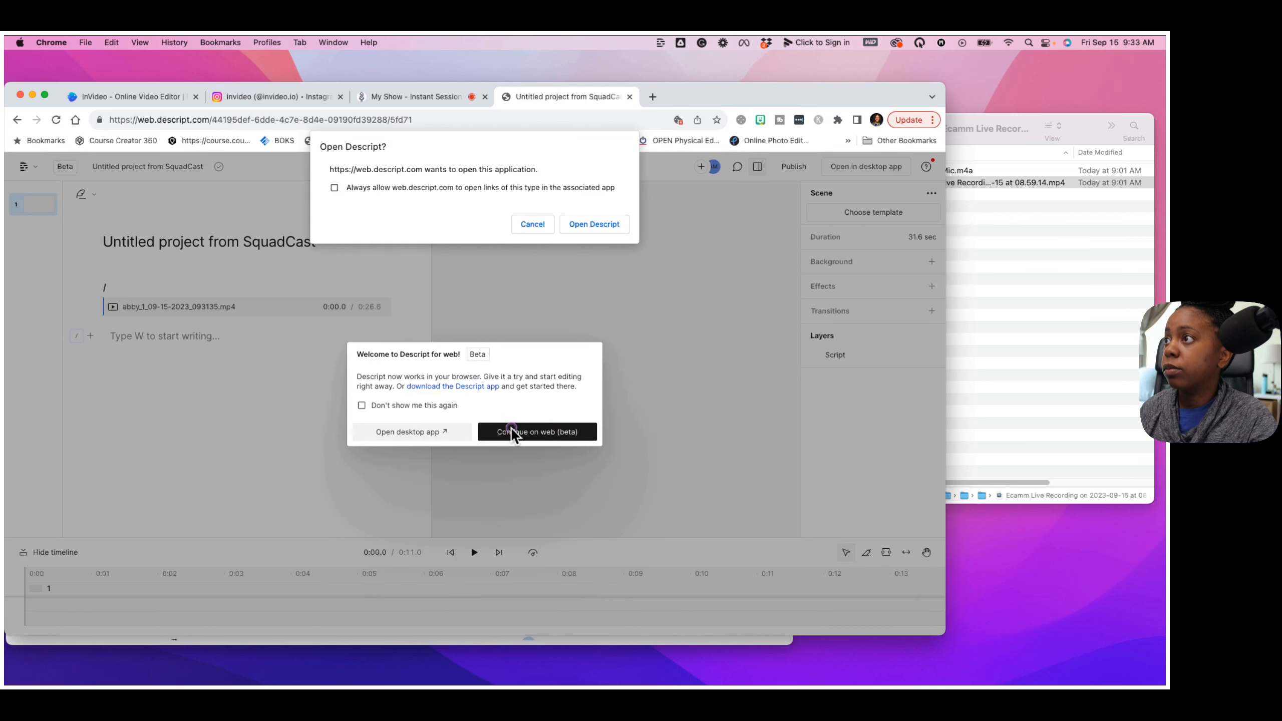
{"action": "left_click", "coordinate": [589, 227]}
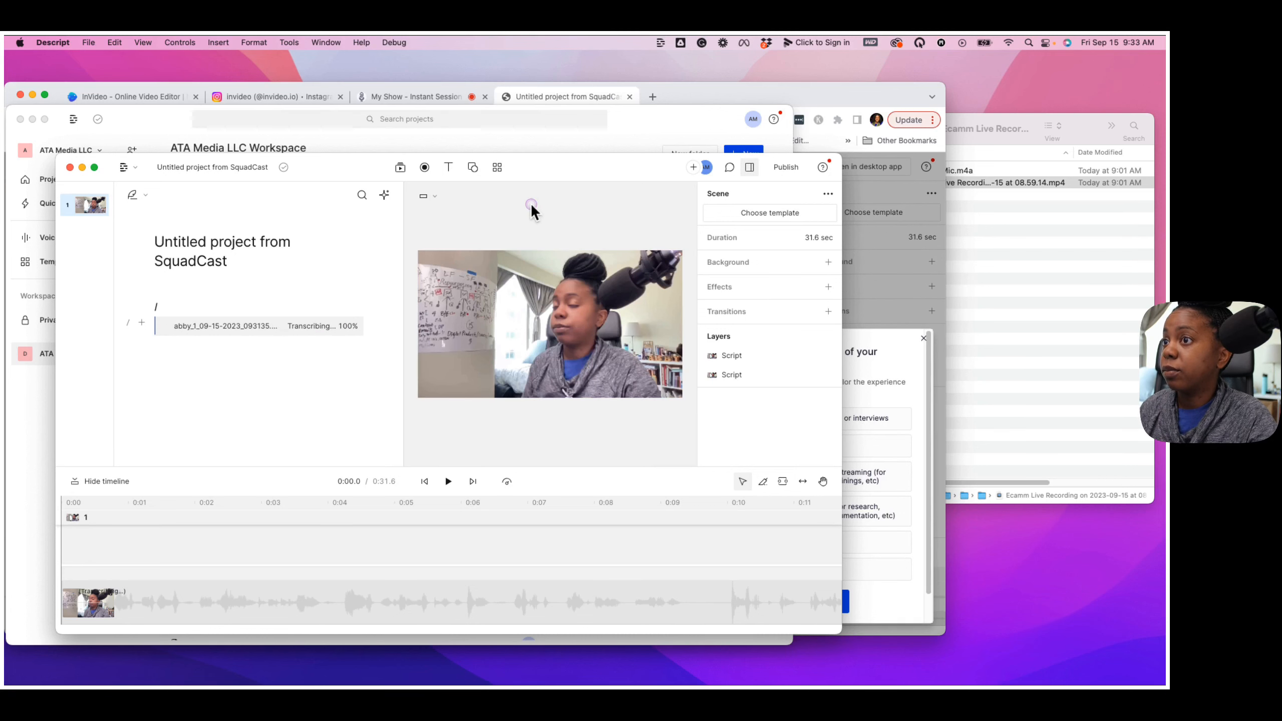
Step: Reposition and enlarge the SquadCast project's window, and read through the transcript of the recorded take
{"action": "left_click_drag", "start_coordinate": [548, 175], "coordinate": [519, 140]}
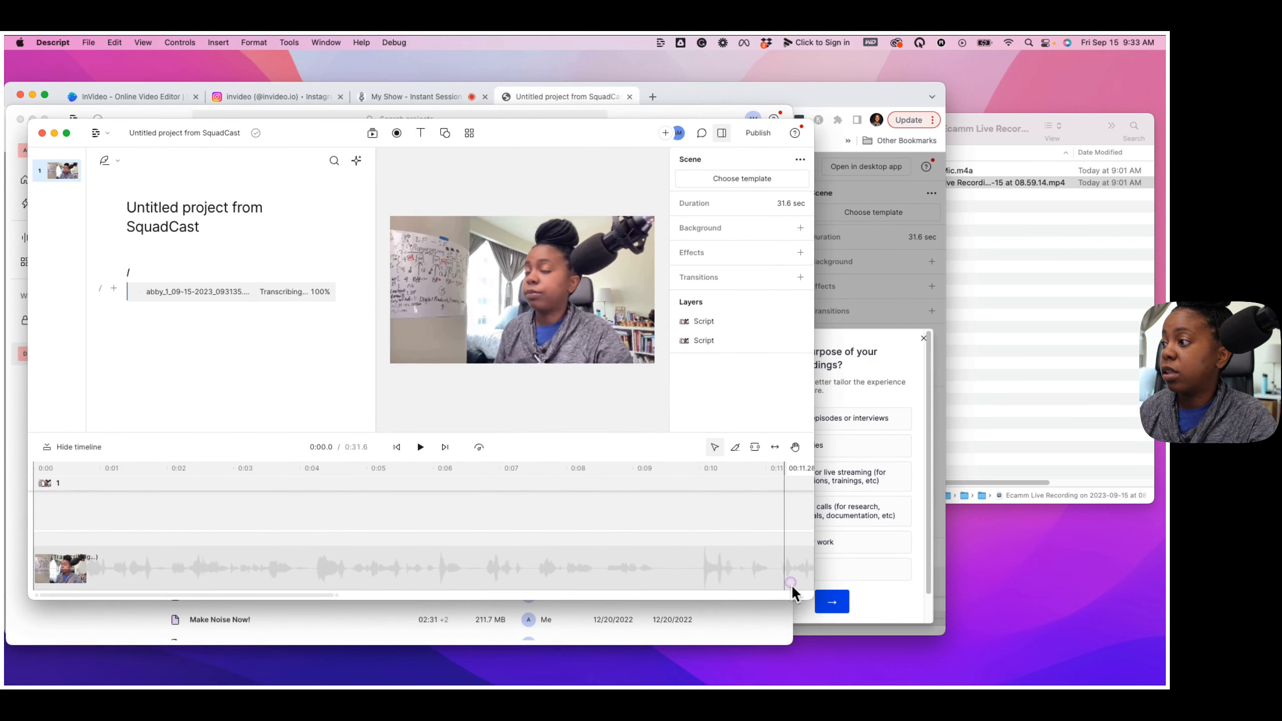
{"action": "left_click_drag", "start_coordinate": [806, 602], "coordinate": [908, 624]}
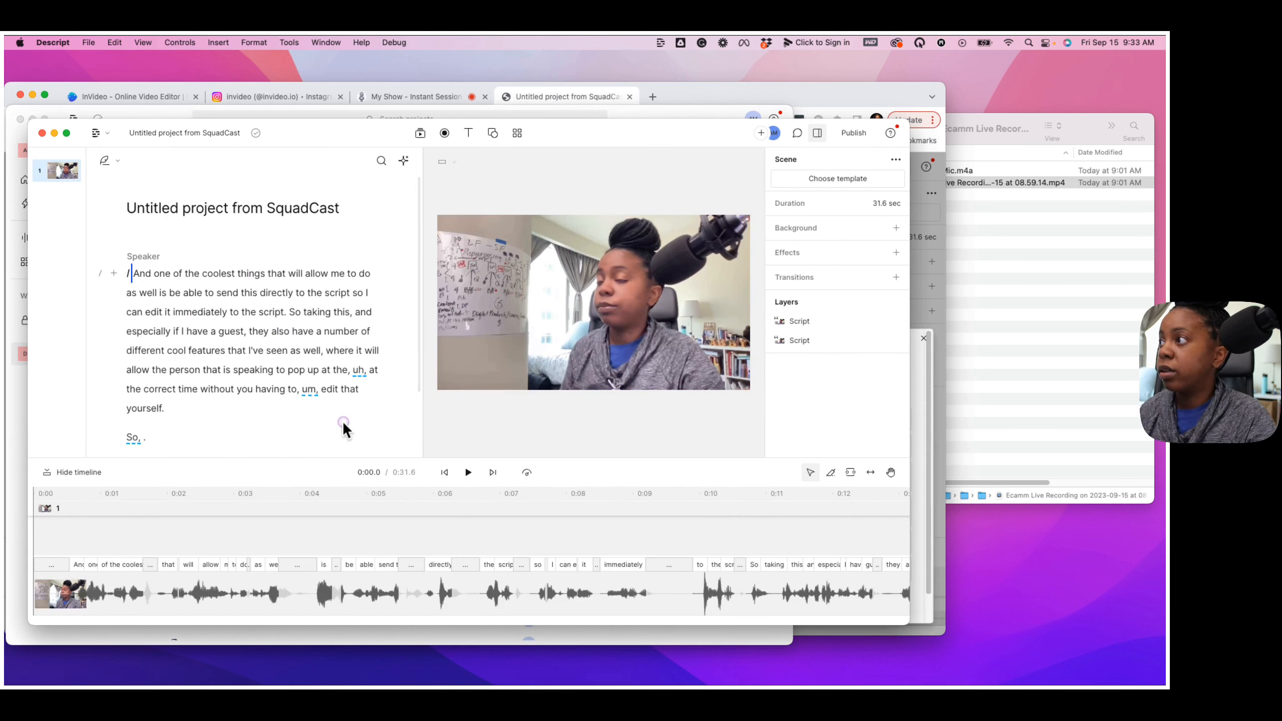
{"action": "scroll", "coordinate": [196, 348], "scroll_direction": "down", "scroll_amount": 3}
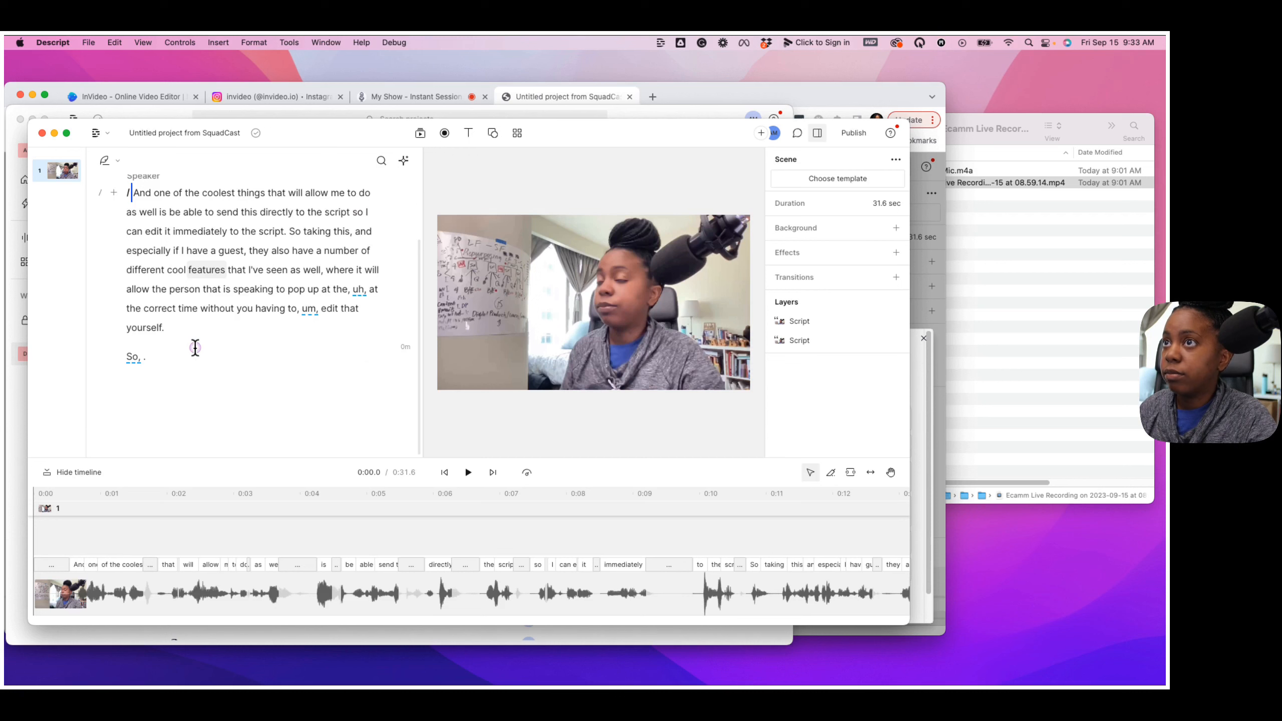
{"action": "scroll", "coordinate": [194, 347], "scroll_direction": "up", "scroll_amount": 3}
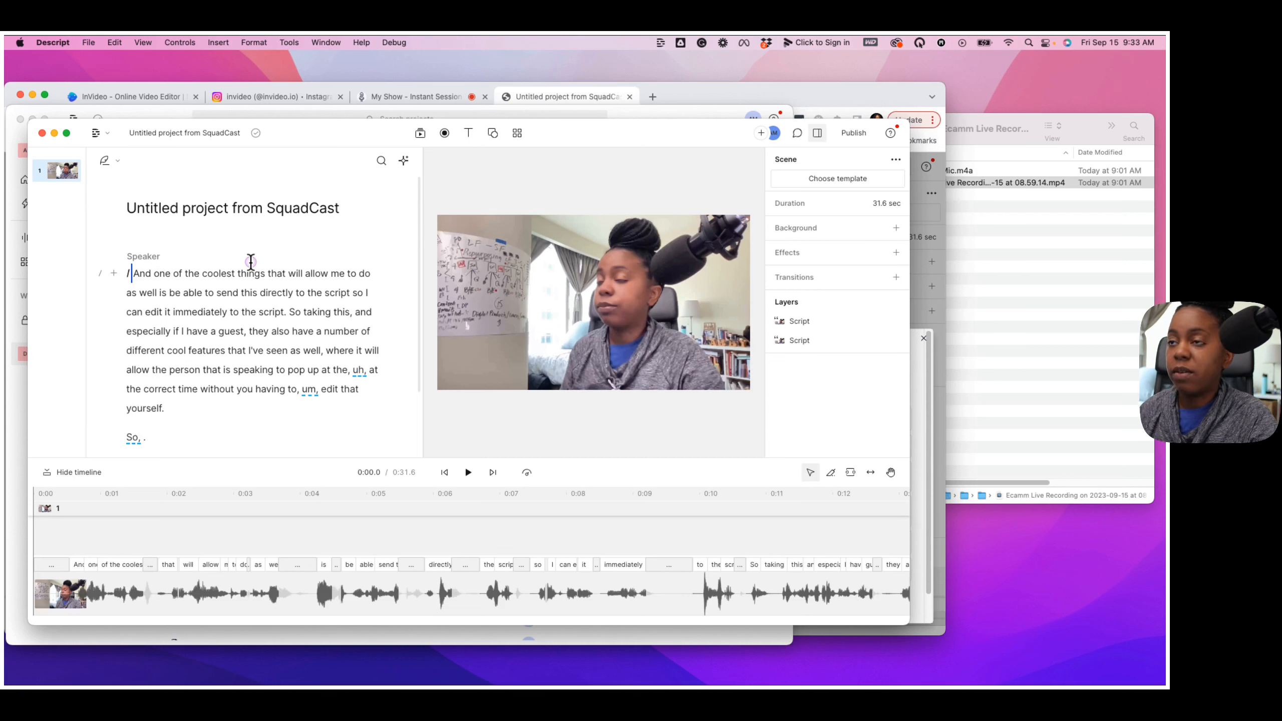